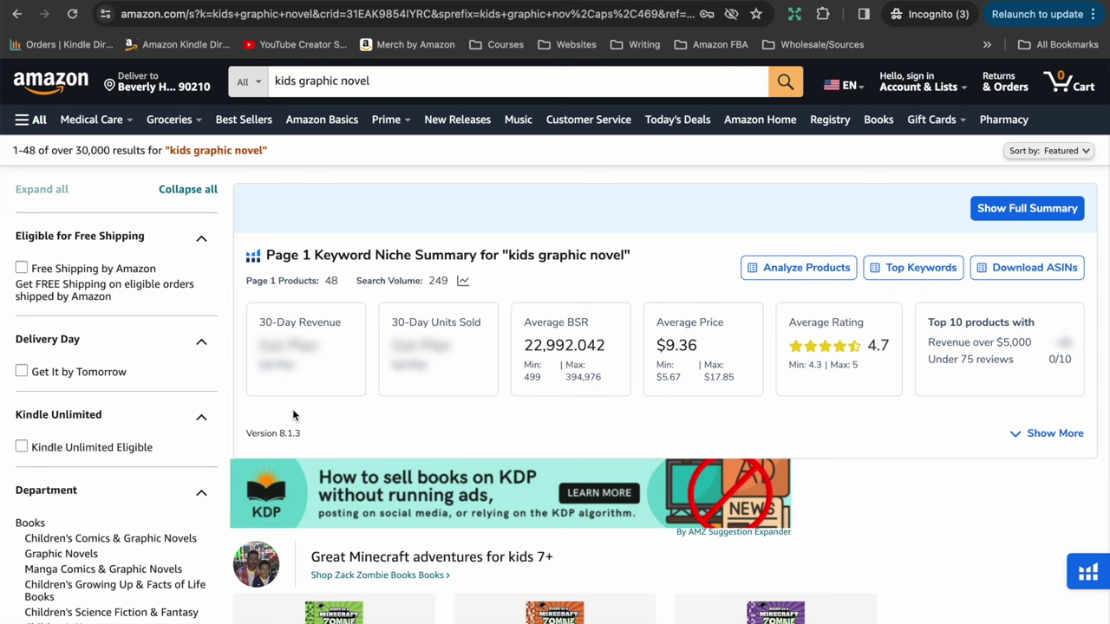
{"action": "scroll", "coordinate": [985, 473], "scroll_direction": "down", "scroll_amount": 3}
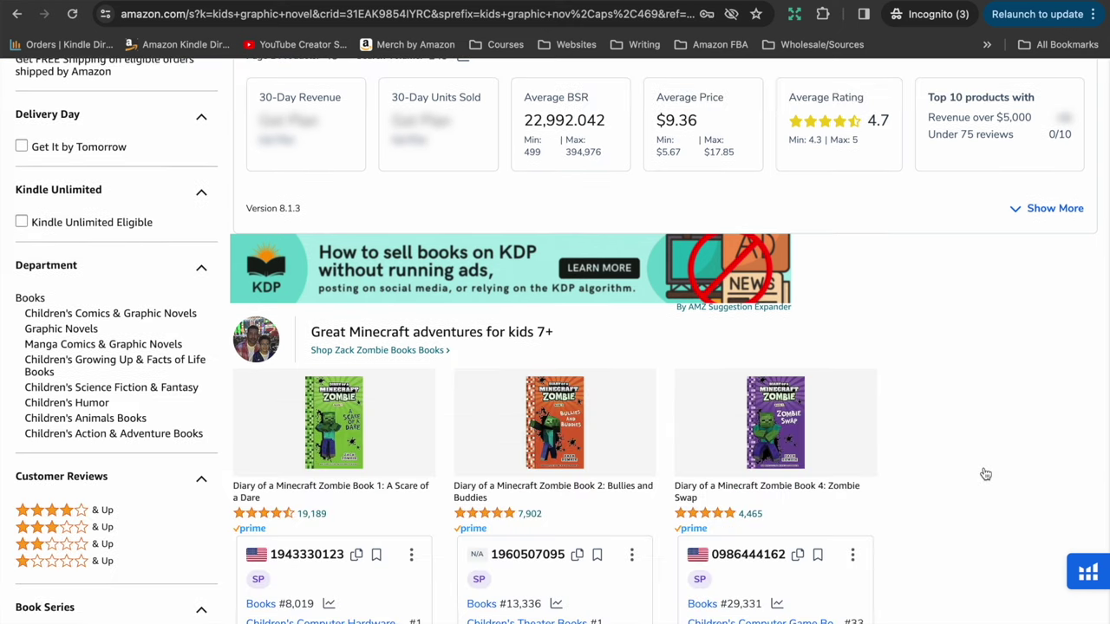
{"action": "scroll", "coordinate": [985, 473], "scroll_direction": "down", "scroll_amount": 2}
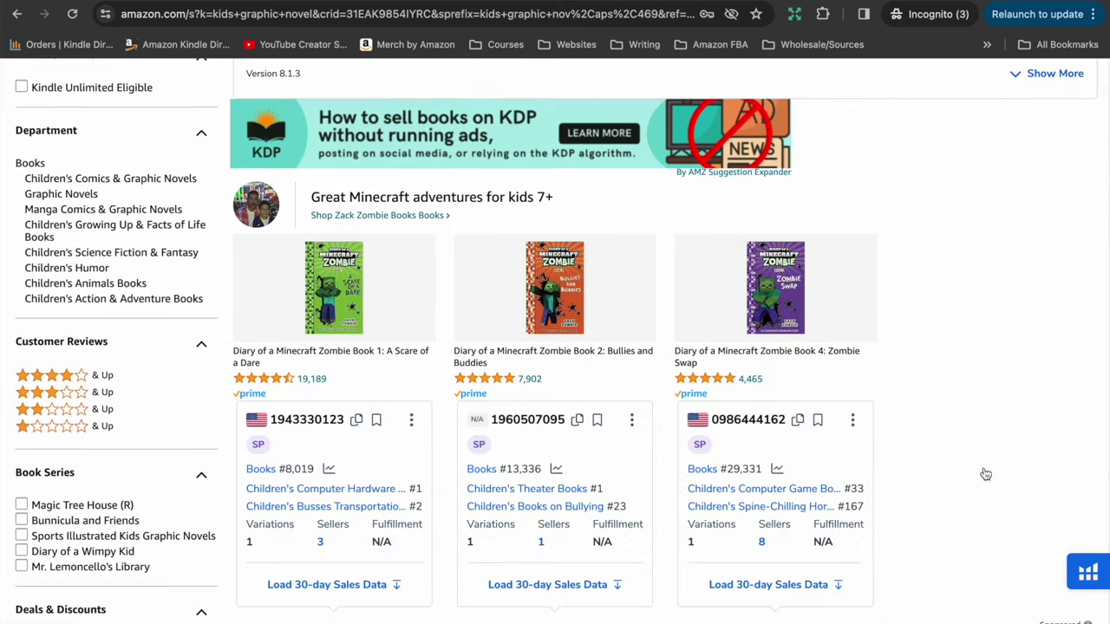
{"action": "scroll", "coordinate": [985, 474], "scroll_direction": "down", "scroll_amount": 2}
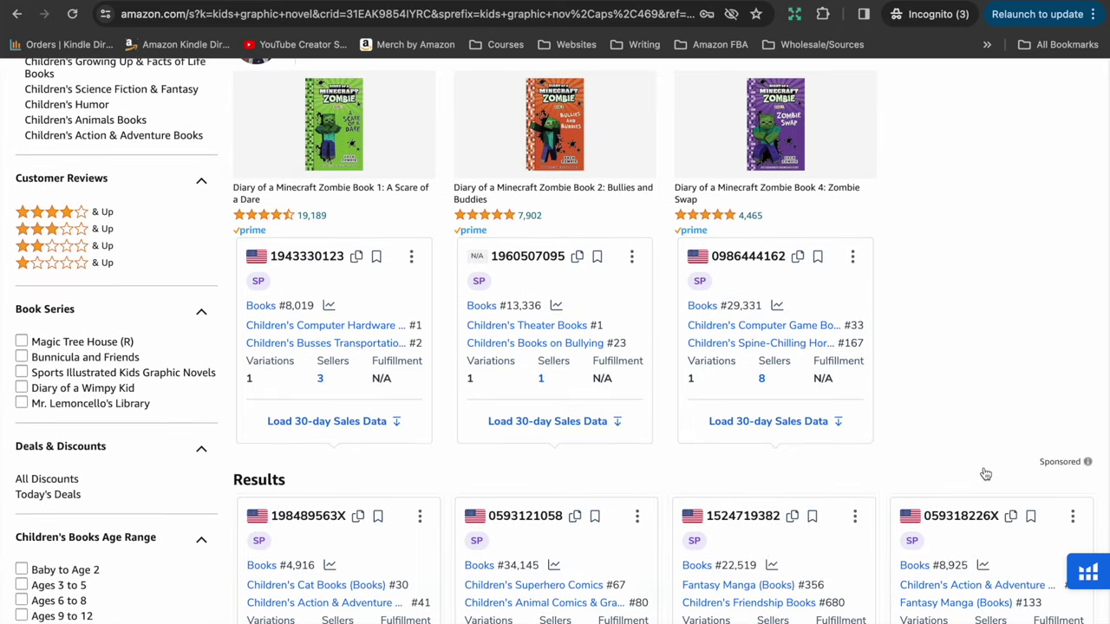
{"action": "scroll", "coordinate": [985, 474], "scroll_direction": "down", "scroll_amount": 3}
{"action": "scroll", "coordinate": [985, 474], "scroll_direction": "down", "scroll_amount": 5}
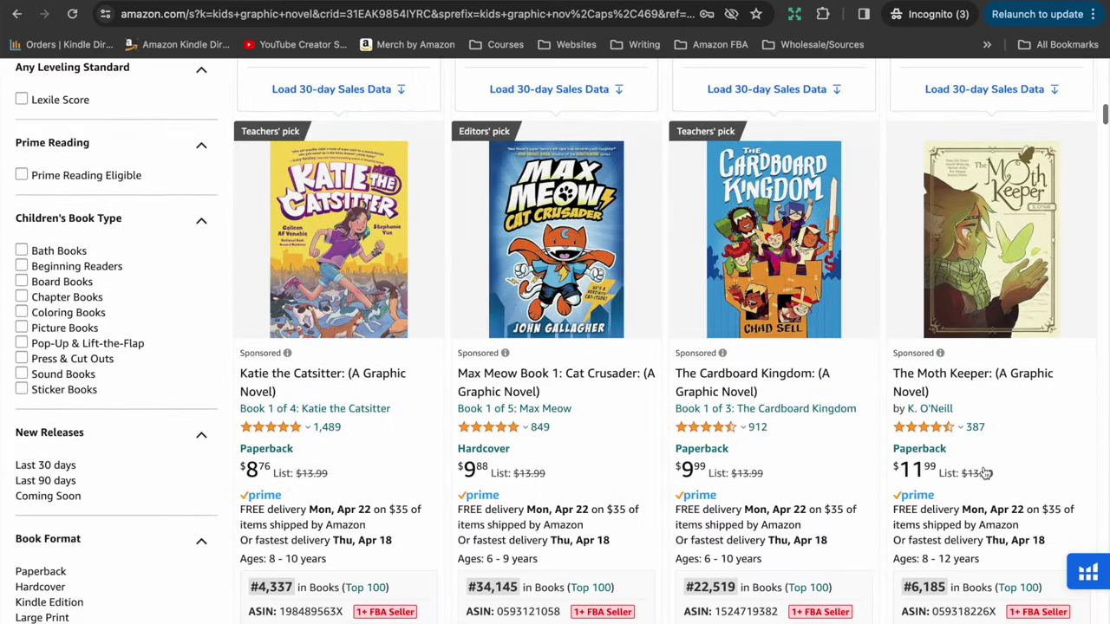
{"action": "scroll", "coordinate": [809, 490], "scroll_direction": "down", "scroll_amount": 1}
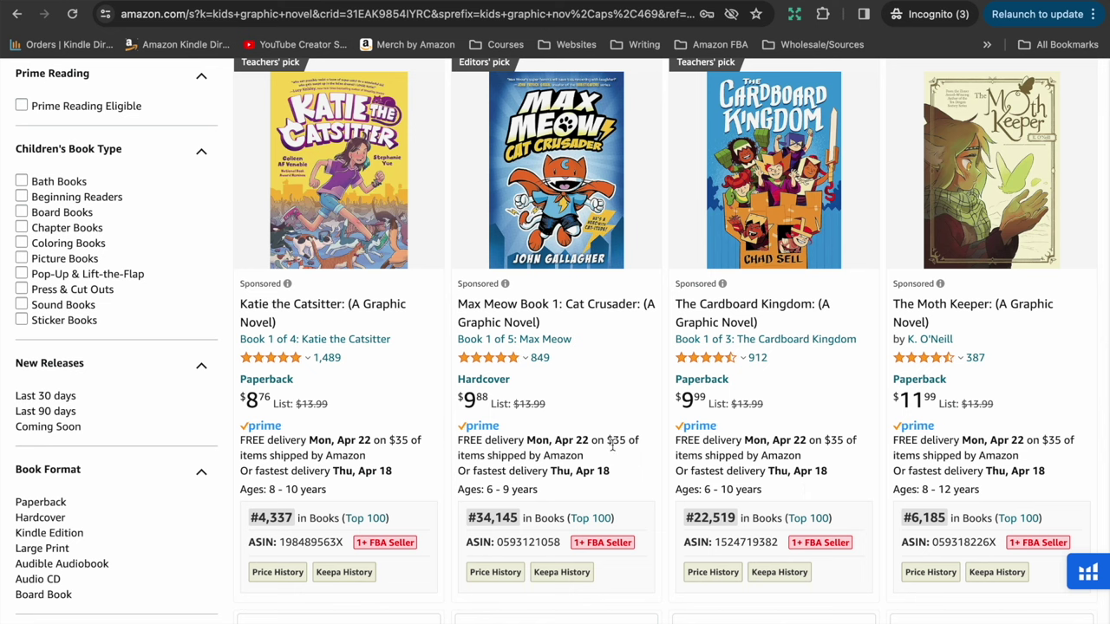
{"action": "scroll", "coordinate": [613, 445], "scroll_direction": "down", "scroll_amount": 3}
{"action": "scroll", "coordinate": [612, 445], "scroll_direction": "down", "scroll_amount": 6}
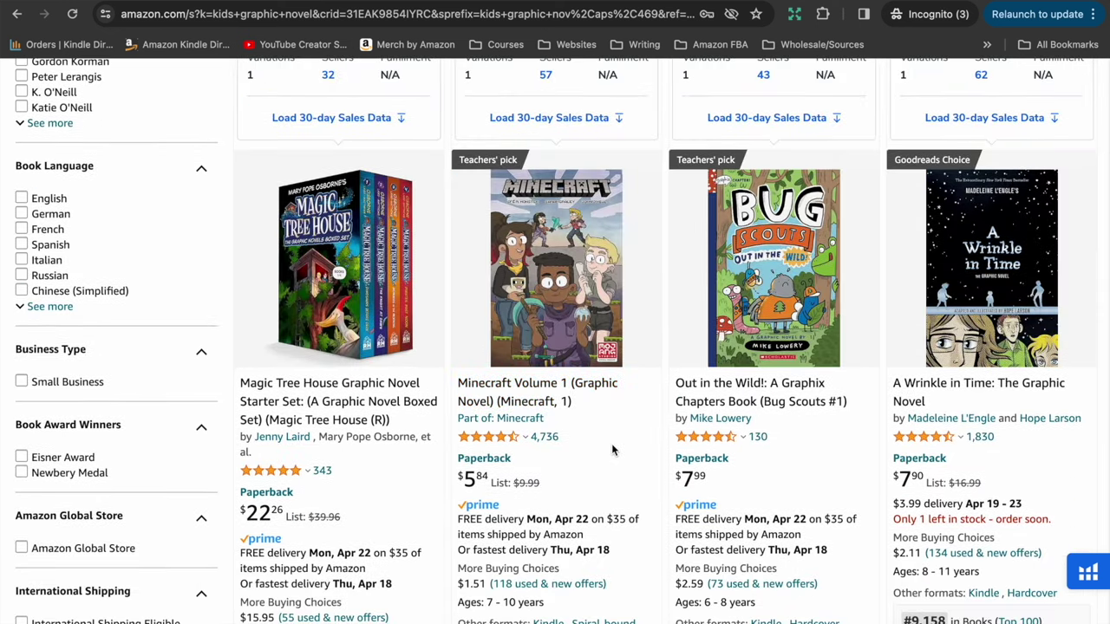
{"action": "scroll", "coordinate": [612, 447], "scroll_direction": "down", "scroll_amount": 10}
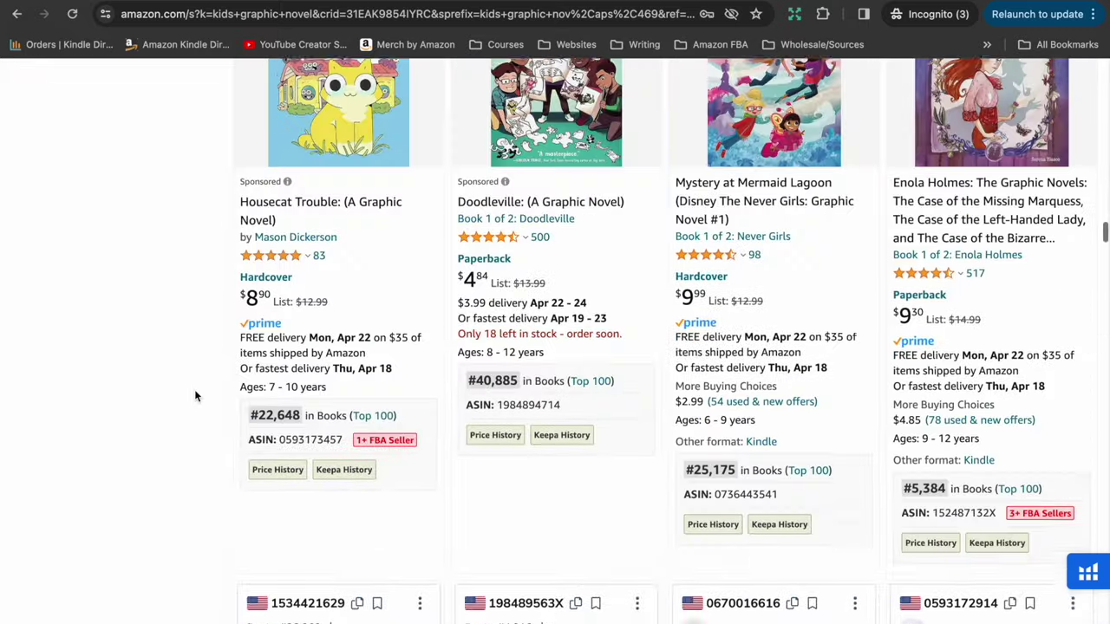
{"action": "scroll", "coordinate": [194, 396], "scroll_direction": "down", "scroll_amount": 5}
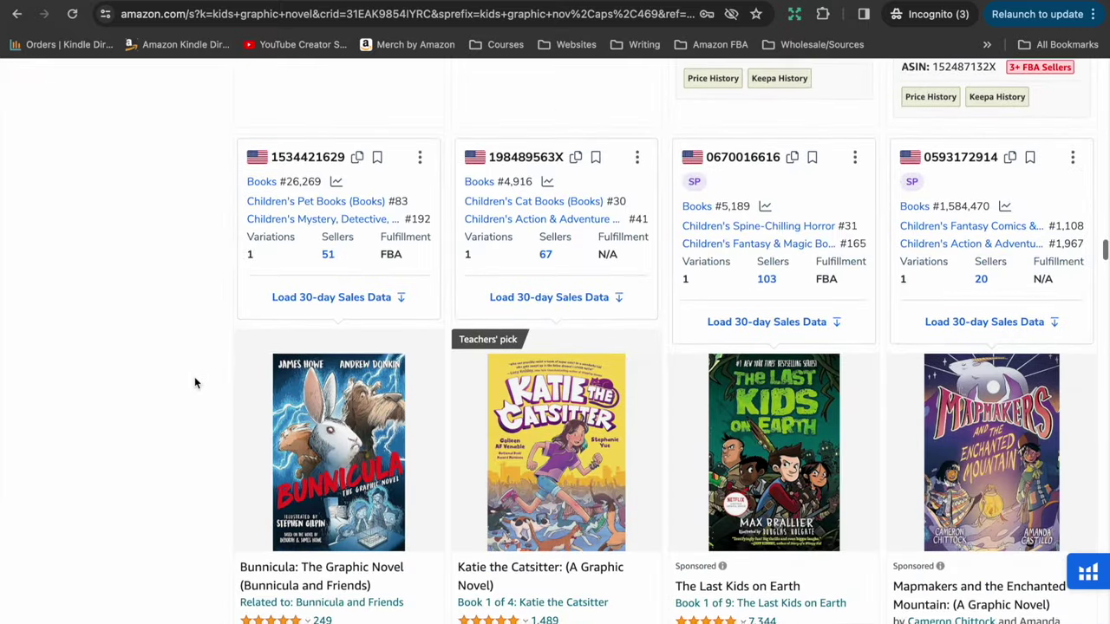
{"action": "scroll", "coordinate": [194, 379], "scroll_direction": "down", "scroll_amount": 5}
{"action": "scroll", "coordinate": [195, 379], "scroll_direction": "down", "scroll_amount": 5}
{"action": "scroll", "coordinate": [194, 379], "scroll_direction": "down", "scroll_amount": 2}
{"action": "scroll", "coordinate": [195, 379], "scroll_direction": "up", "scroll_amount": 15}
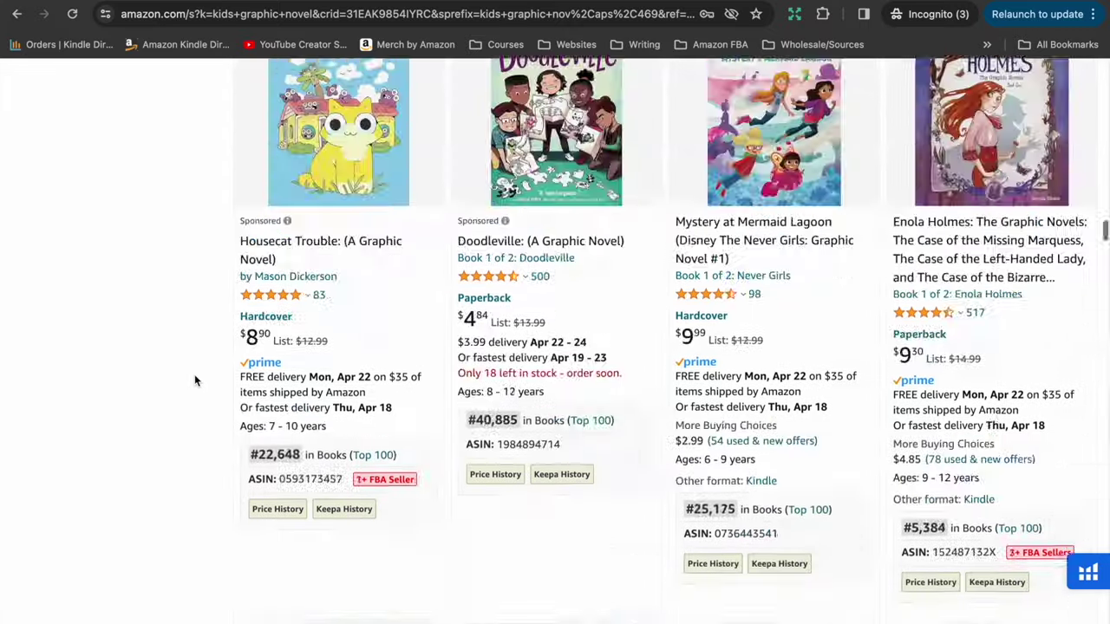
{"action": "scroll", "coordinate": [194, 379], "scroll_direction": "up", "scroll_amount": 20}
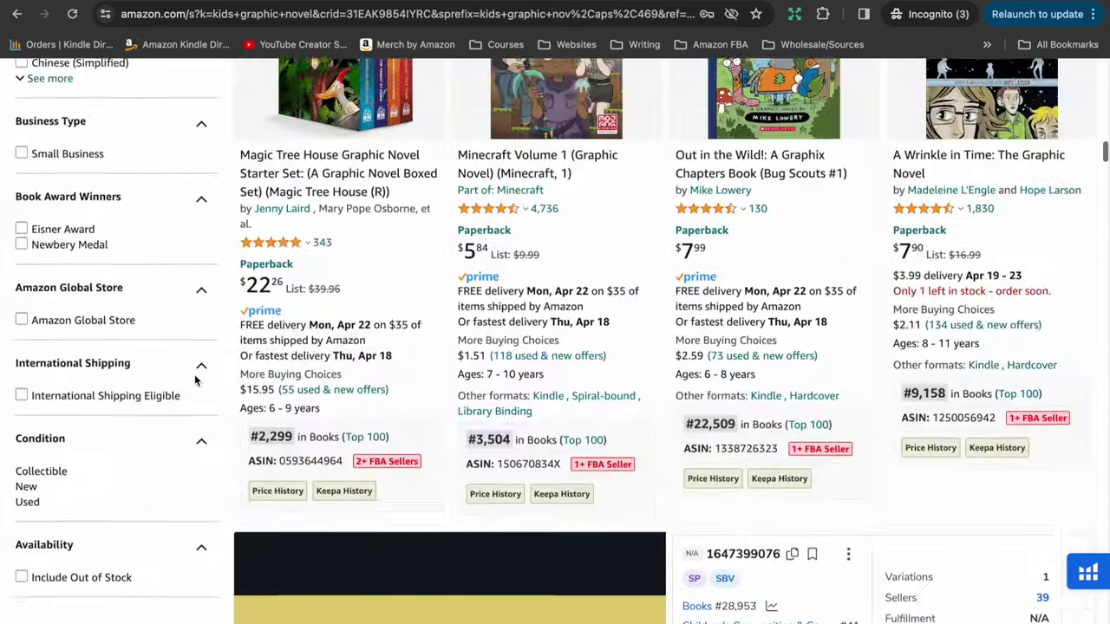
{"action": "scroll", "coordinate": [194, 379], "scroll_direction": "up", "scroll_amount": 12}
{"action": "scroll", "coordinate": [195, 379], "scroll_direction": "down", "scroll_amount": 2}
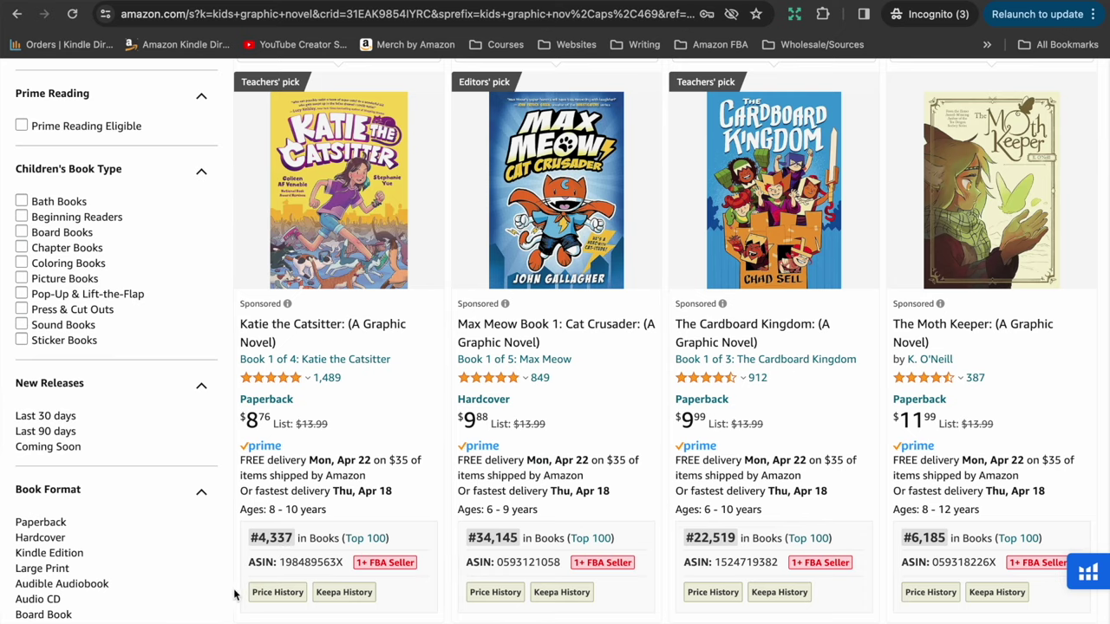
{"action": "scroll", "coordinate": [212, 579], "scroll_direction": "down", "scroll_amount": 3}
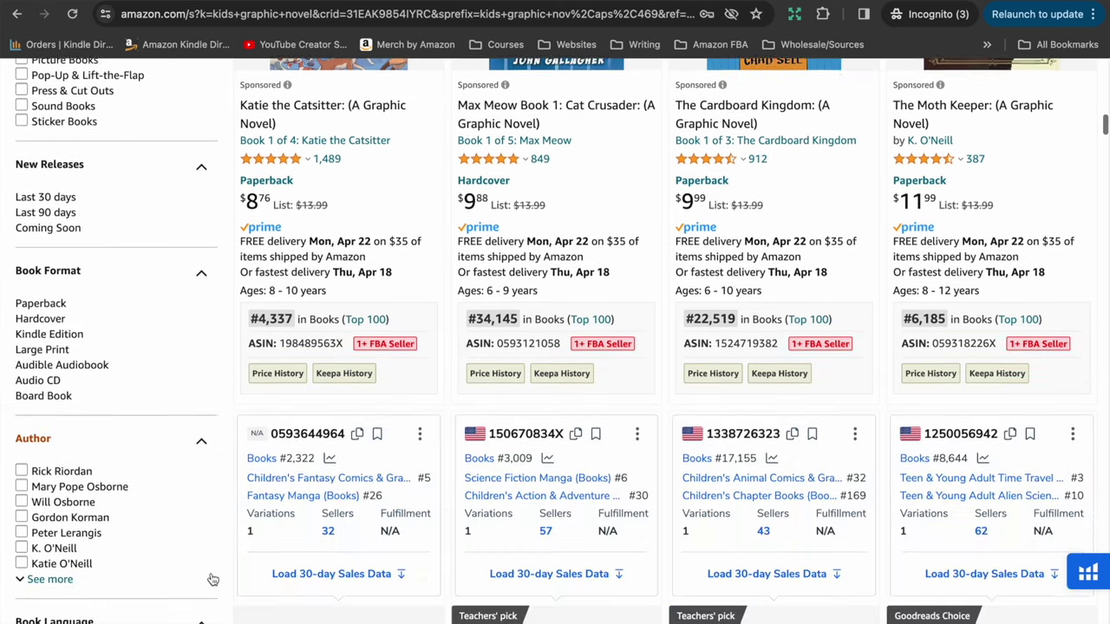
{"action": "scroll", "coordinate": [212, 579], "scroll_direction": "down", "scroll_amount": 8}
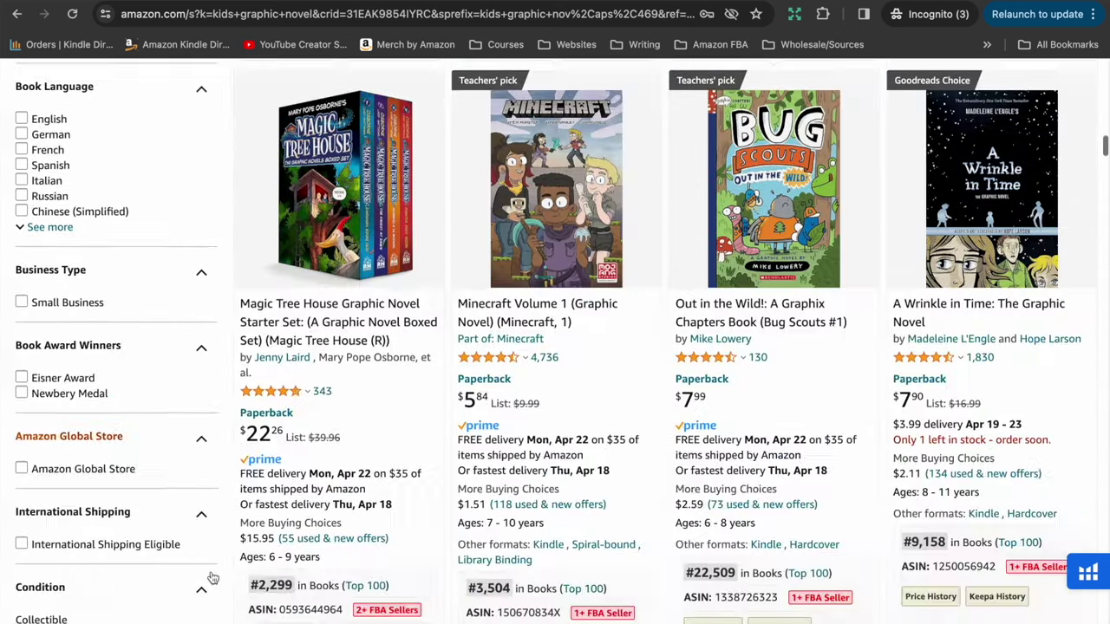
{"action": "scroll", "coordinate": [212, 579], "scroll_direction": "down", "scroll_amount": 15}
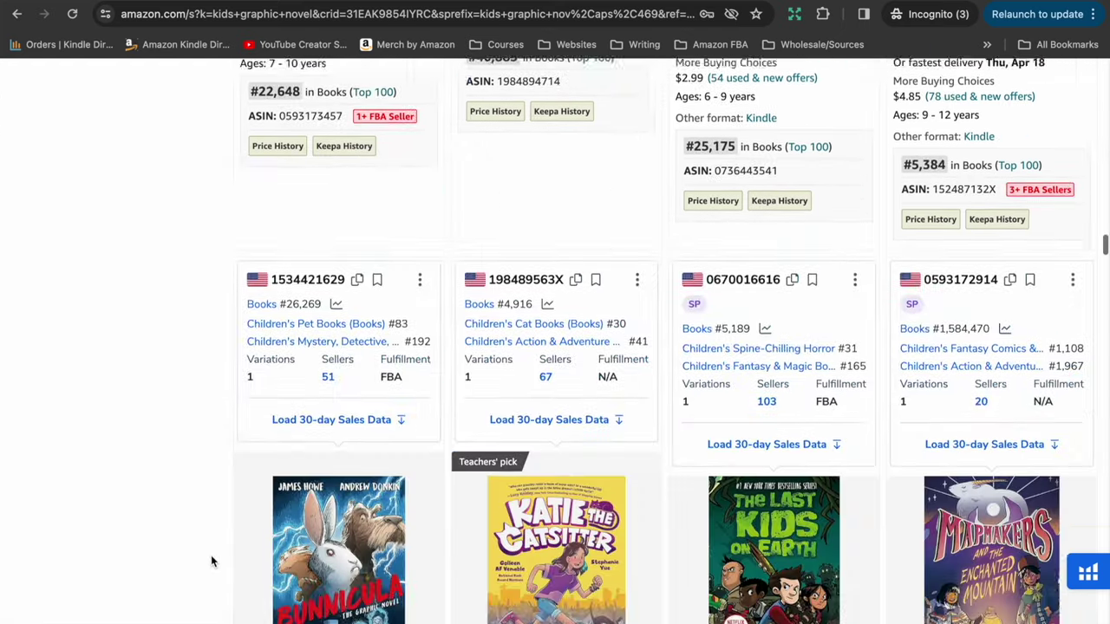
{"action": "scroll", "coordinate": [211, 562], "scroll_direction": "down", "scroll_amount": 7}
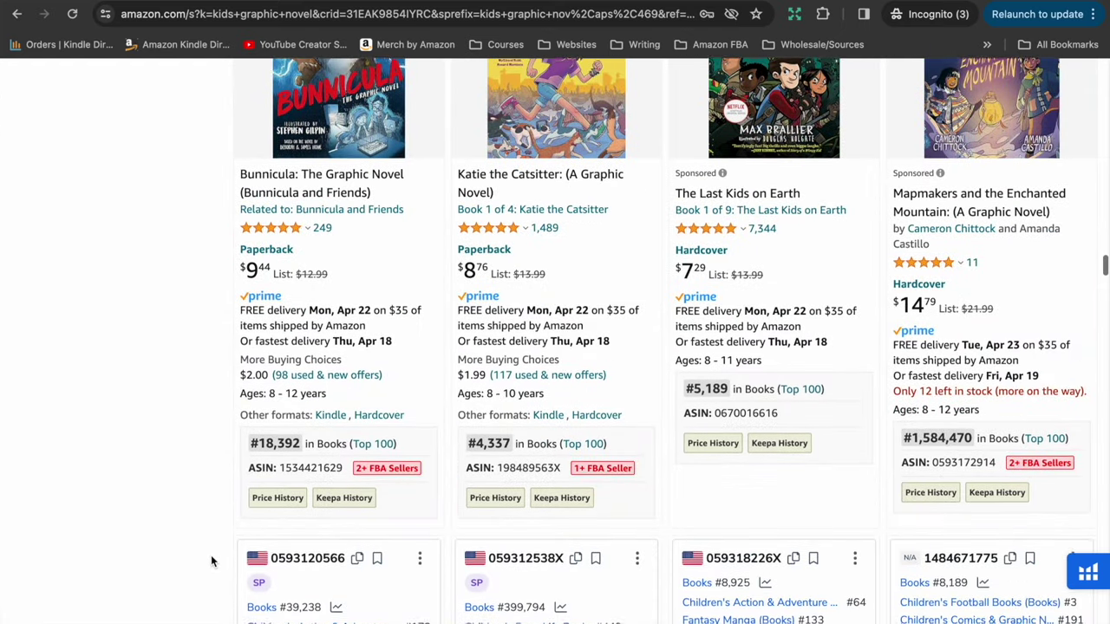
{"action": "scroll", "coordinate": [211, 562], "scroll_direction": "down", "scroll_amount": 7}
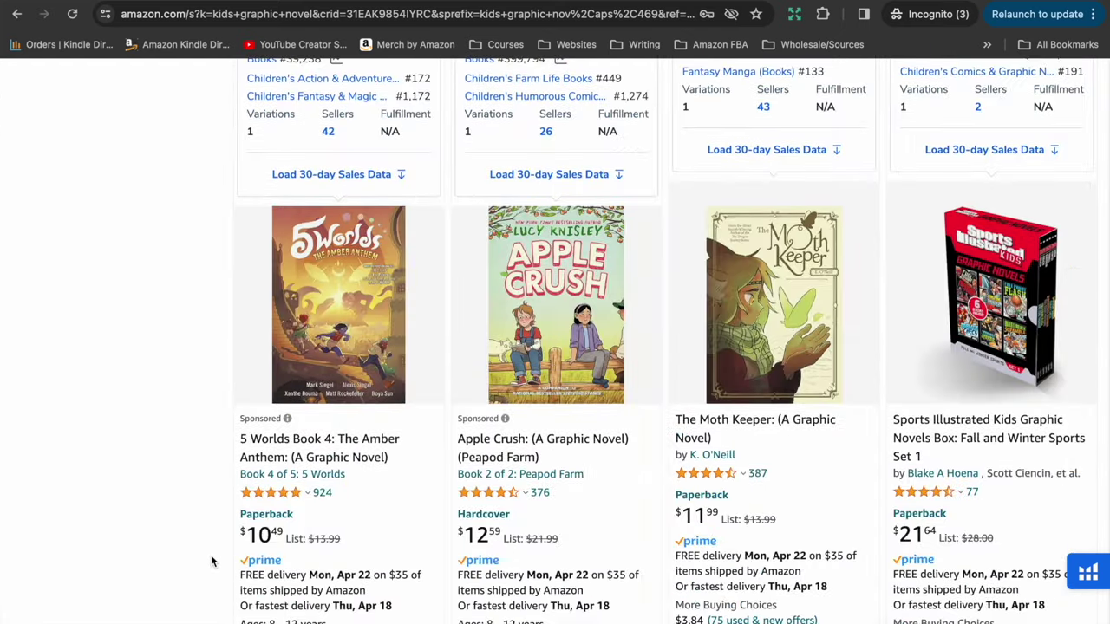
{"action": "scroll", "coordinate": [210, 561], "scroll_direction": "down", "scroll_amount": 7}
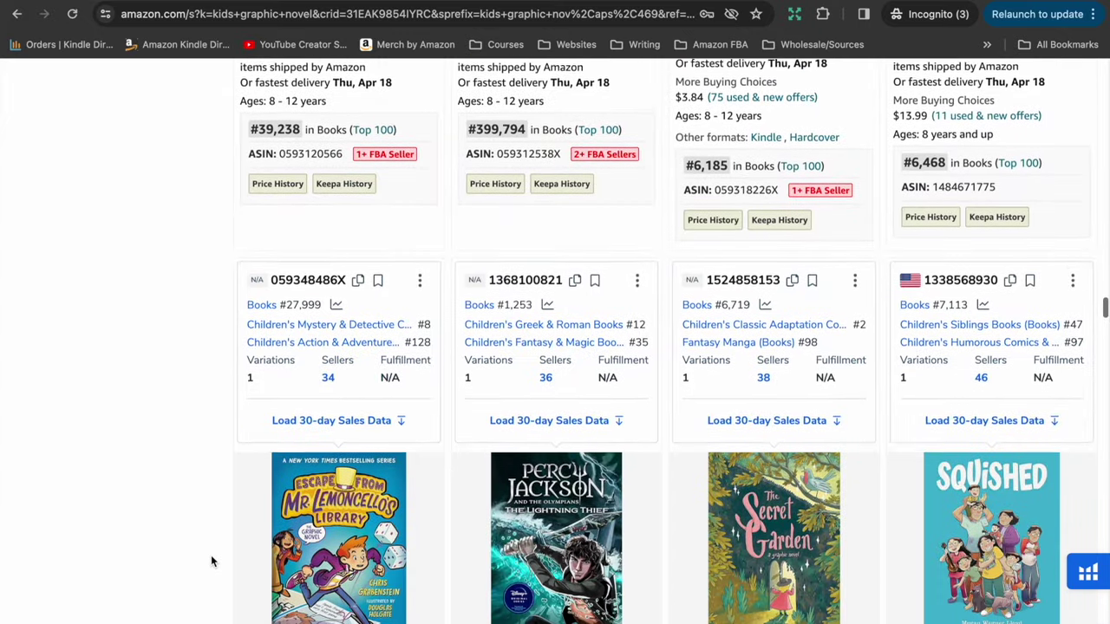
{"action": "scroll", "coordinate": [211, 561], "scroll_direction": "down", "scroll_amount": 7}
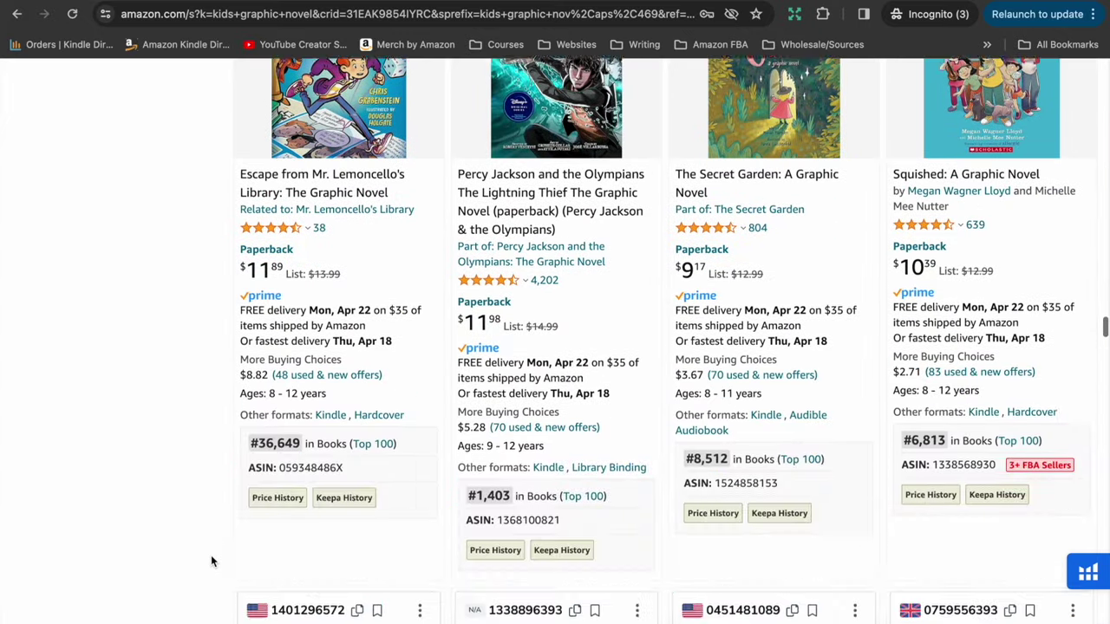
{"action": "scroll", "coordinate": [211, 559], "scroll_direction": "down", "scroll_amount": 7}
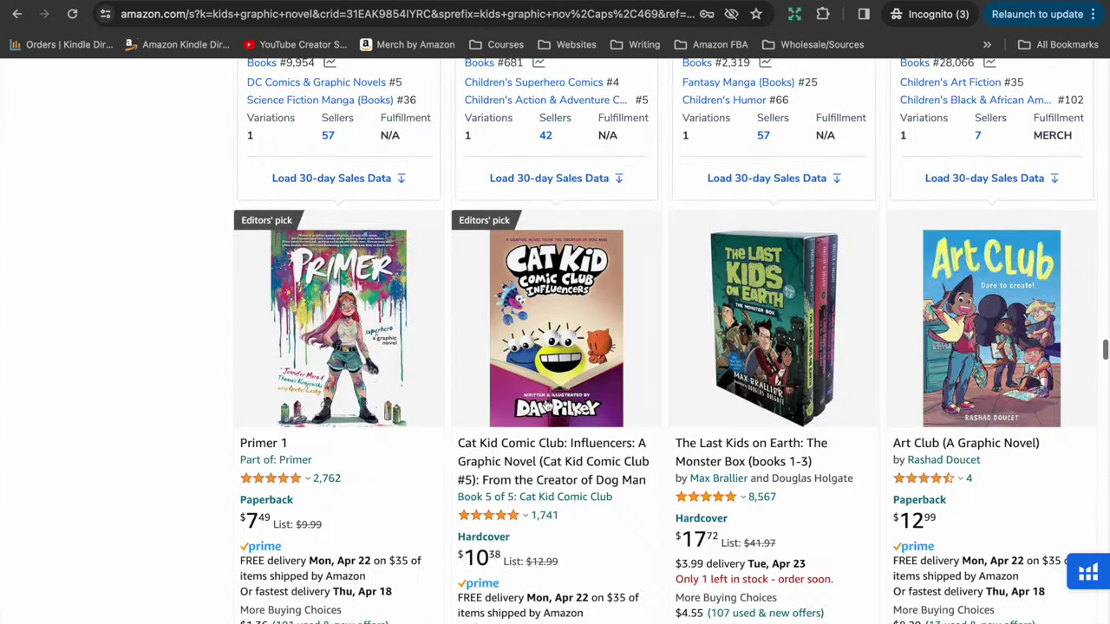
{"action": "mouse_move", "coordinate": [419, 338]}
{"action": "scroll", "coordinate": [212, 520], "scroll_direction": "down", "scroll_amount": 8}
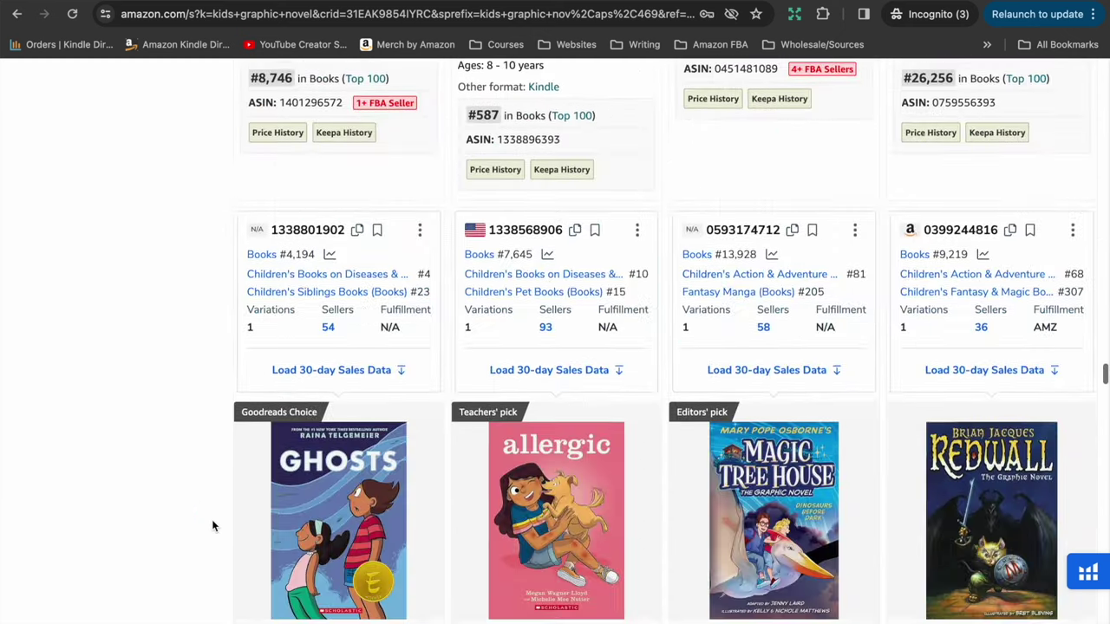
{"action": "scroll", "coordinate": [211, 519], "scroll_direction": "down", "scroll_amount": 12}
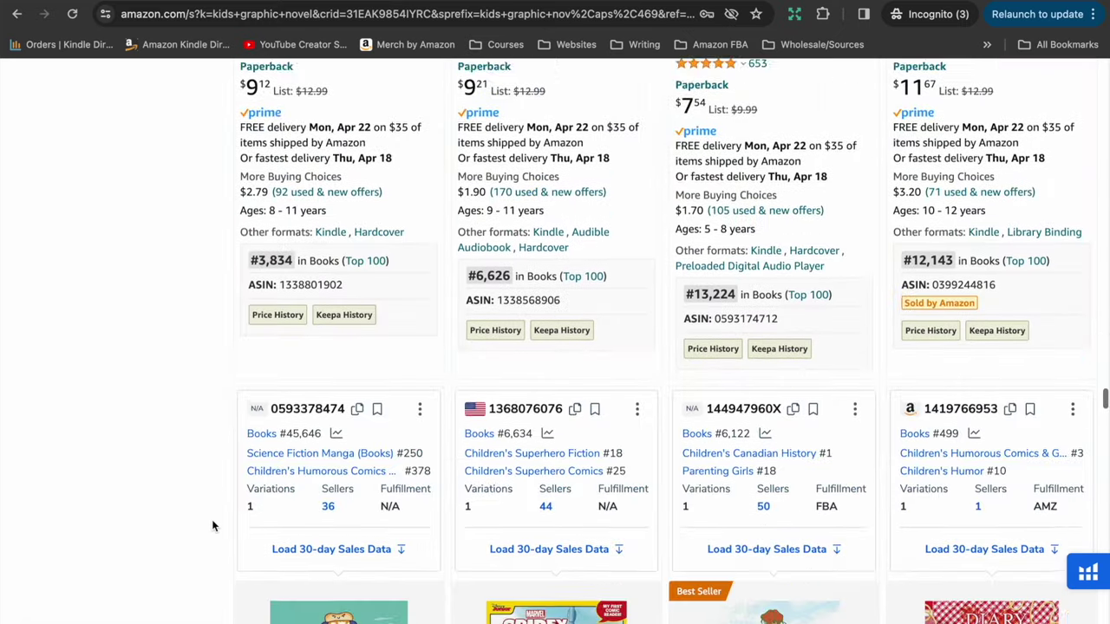
{"action": "scroll", "coordinate": [211, 519], "scroll_direction": "down", "scroll_amount": 4}
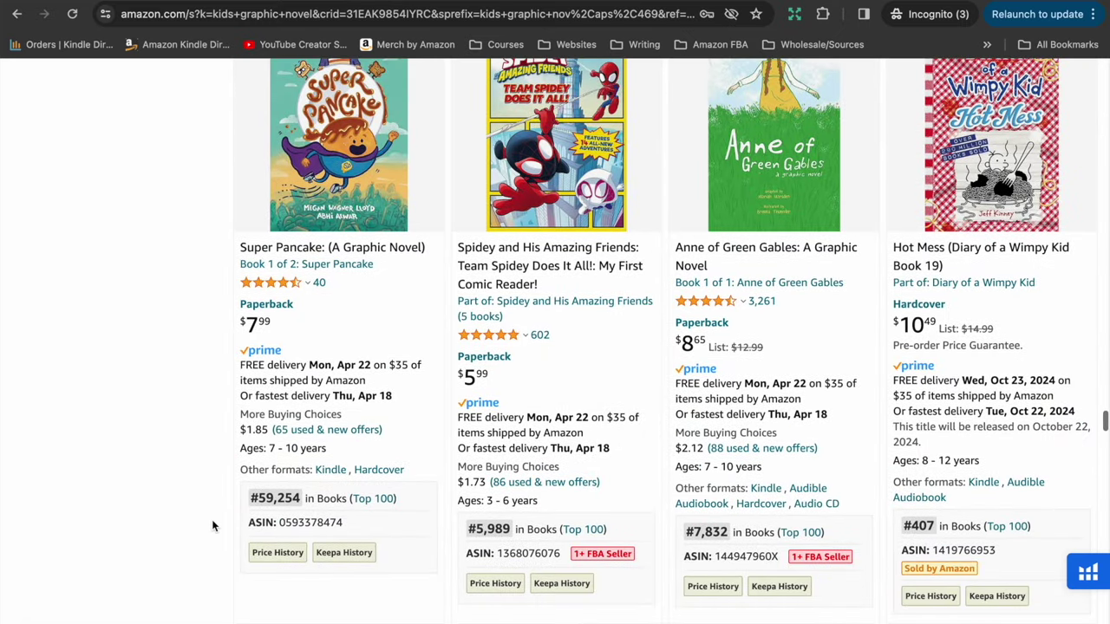
{"action": "scroll", "coordinate": [212, 523], "scroll_direction": "down", "scroll_amount": 4}
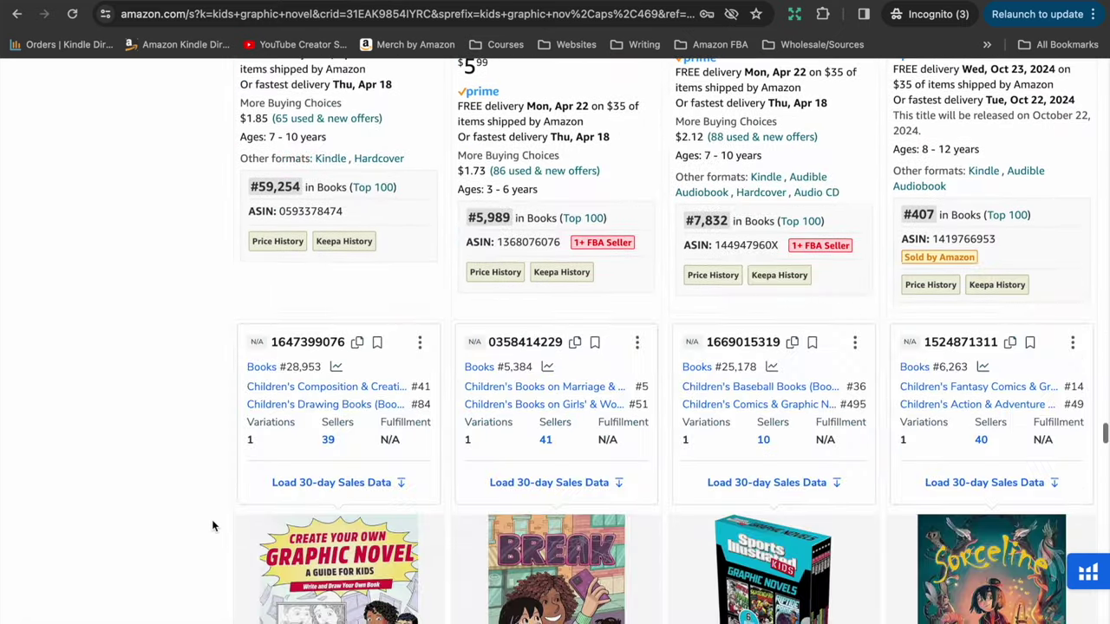
{"action": "scroll", "coordinate": [212, 525], "scroll_direction": "down", "scroll_amount": 3}
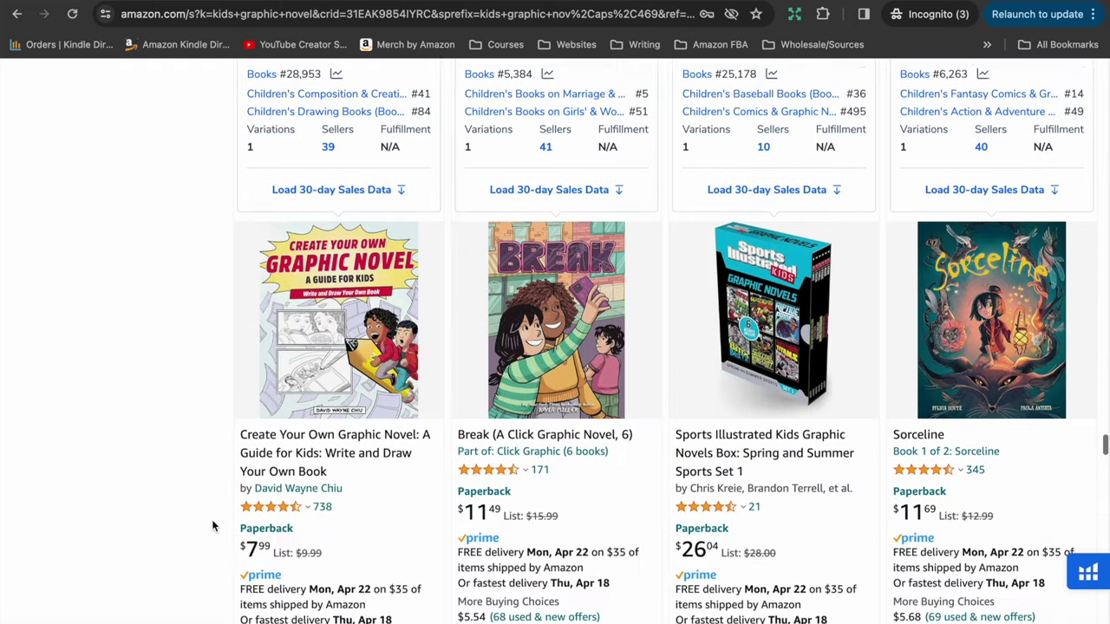
{"action": "scroll", "coordinate": [213, 524], "scroll_direction": "down", "scroll_amount": 3}
{"action": "scroll", "coordinate": [212, 524], "scroll_direction": "down", "scroll_amount": 5}
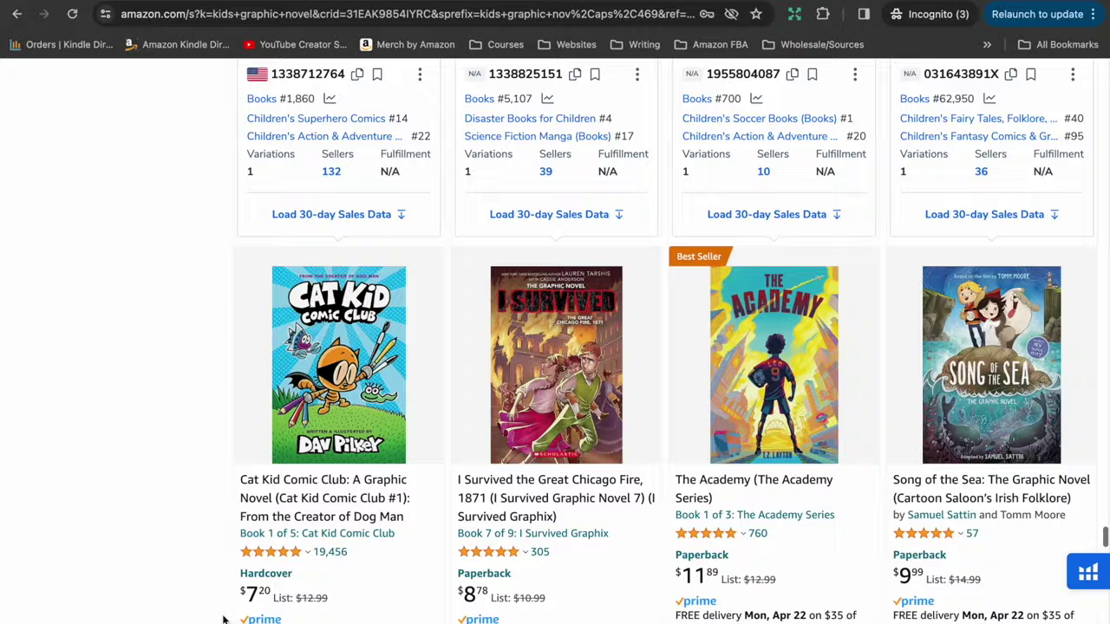
{"action": "scroll", "coordinate": [223, 612], "scroll_direction": "down", "scroll_amount": 3}
{"action": "scroll", "coordinate": [223, 612], "scroll_direction": "down", "scroll_amount": 6}
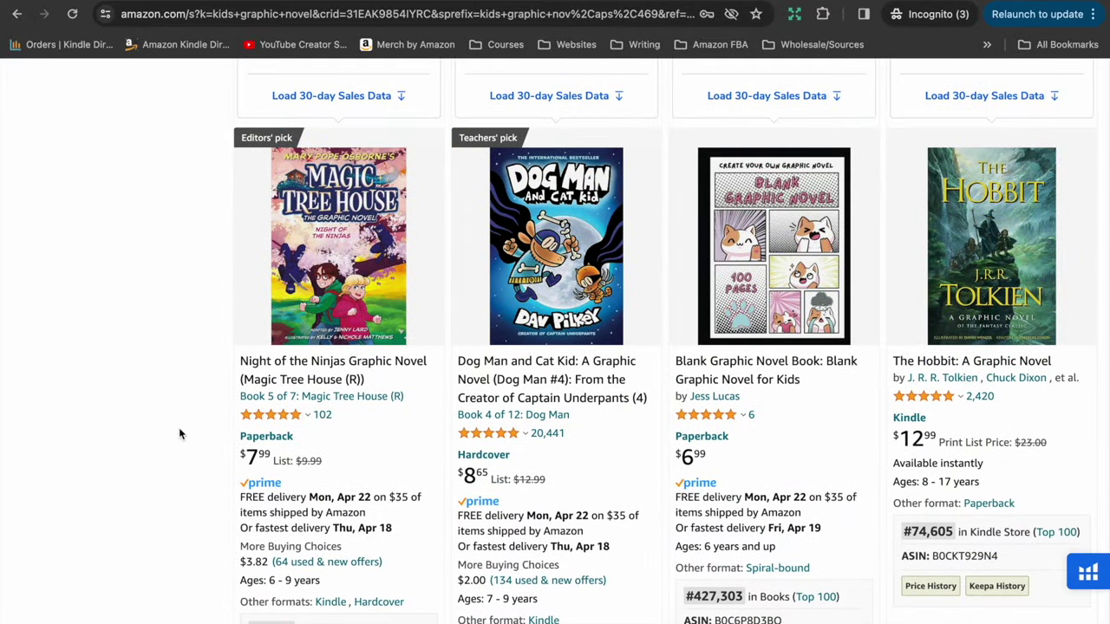
{"action": "scroll", "coordinate": [153, 520], "scroll_direction": "down", "scroll_amount": 10}
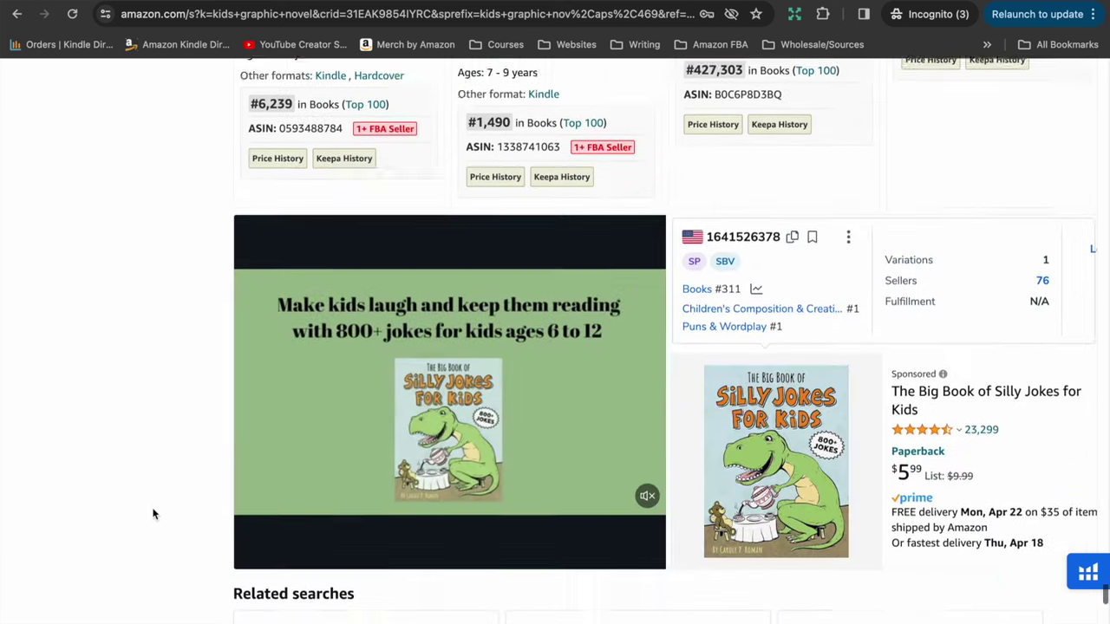
Scroll through the 'graphic novel' search results to the Minecraft Volume 1 (Graphic Novel) listing.
{"action": "scroll", "coordinate": [152, 508], "scroll_direction": "down", "scroll_amount": 2}
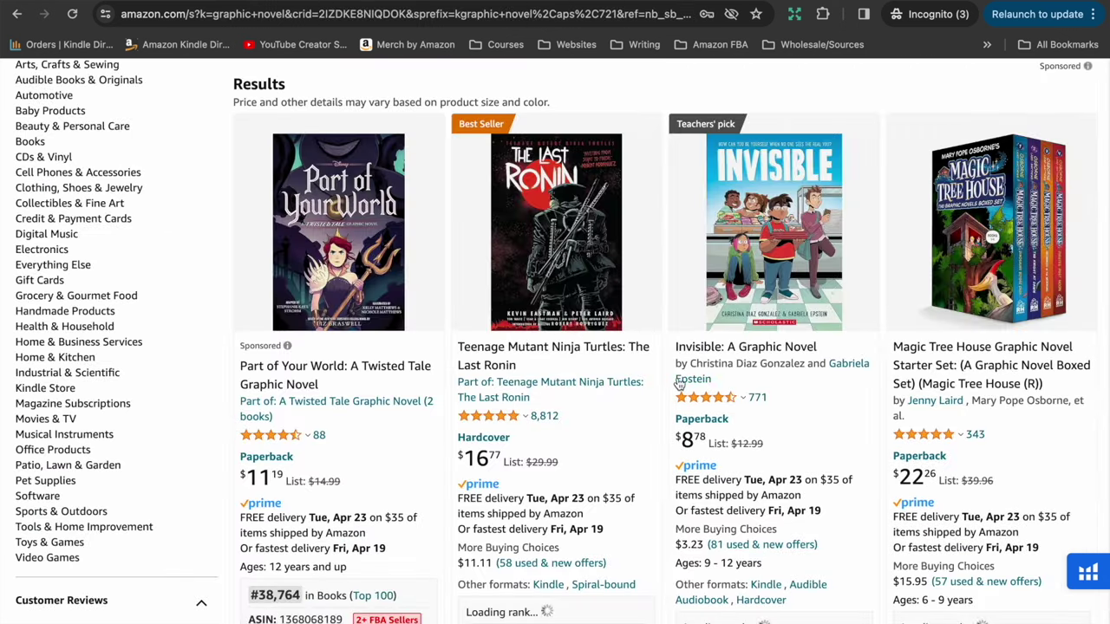
{"action": "scroll", "coordinate": [680, 384], "scroll_direction": "down", "scroll_amount": 1}
{"action": "scroll", "coordinate": [680, 384], "scroll_direction": "down", "scroll_amount": 6}
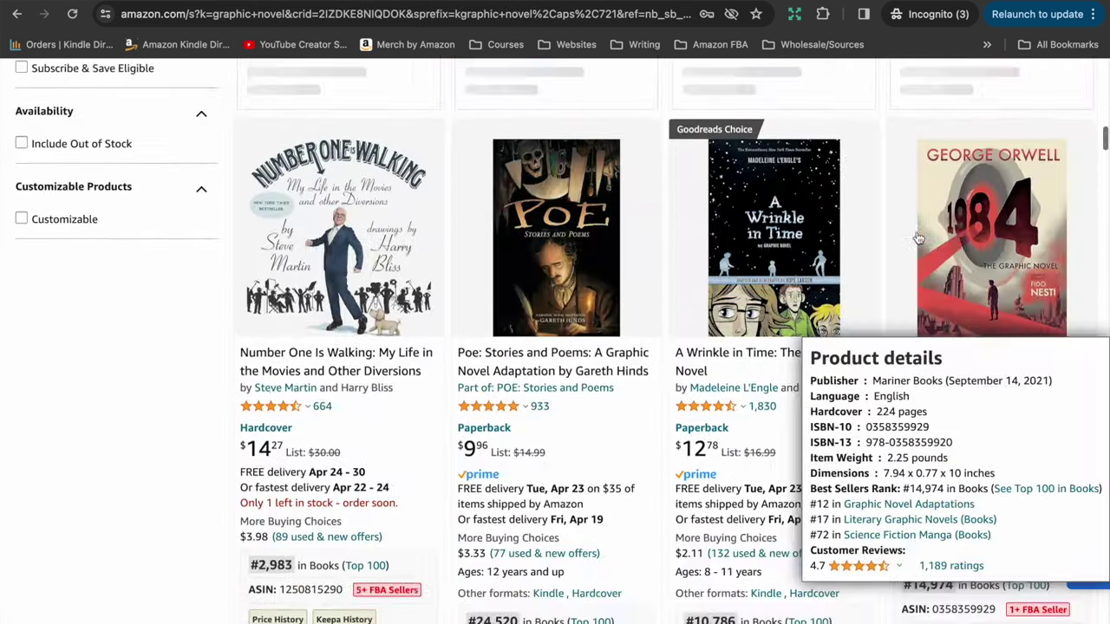
{"action": "scroll", "coordinate": [704, 441], "scroll_direction": "down", "scroll_amount": 15}
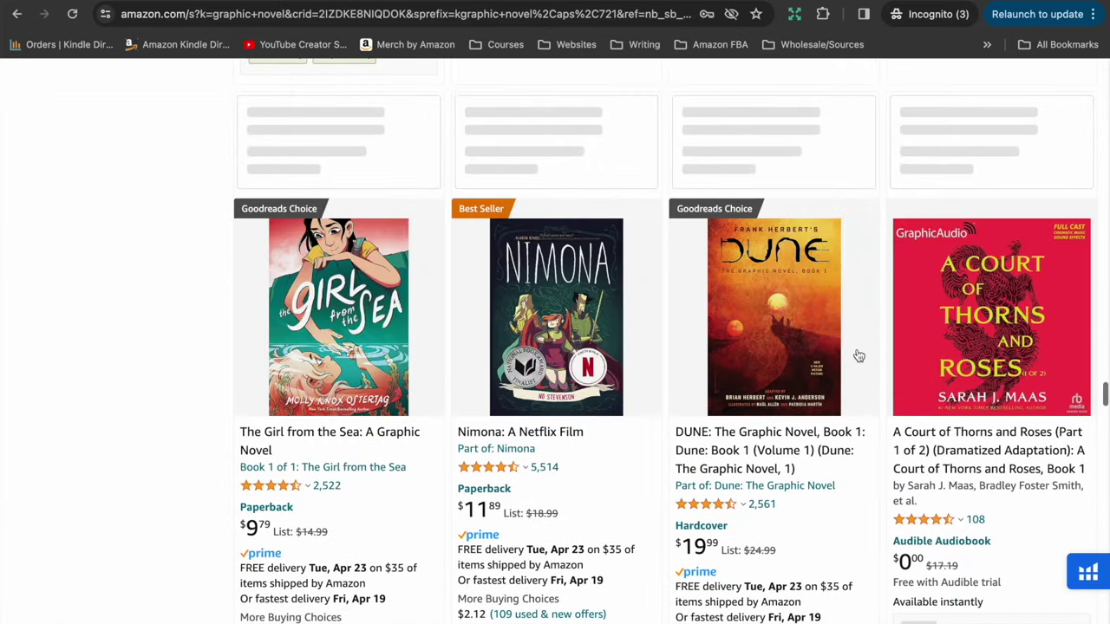
{"action": "scroll", "coordinate": [224, 474], "scroll_direction": "down", "scroll_amount": 1}
{"action": "scroll", "coordinate": [225, 474], "scroll_direction": "down", "scroll_amount": 3}
{"action": "scroll", "coordinate": [224, 474], "scroll_direction": "down", "scroll_amount": 5}
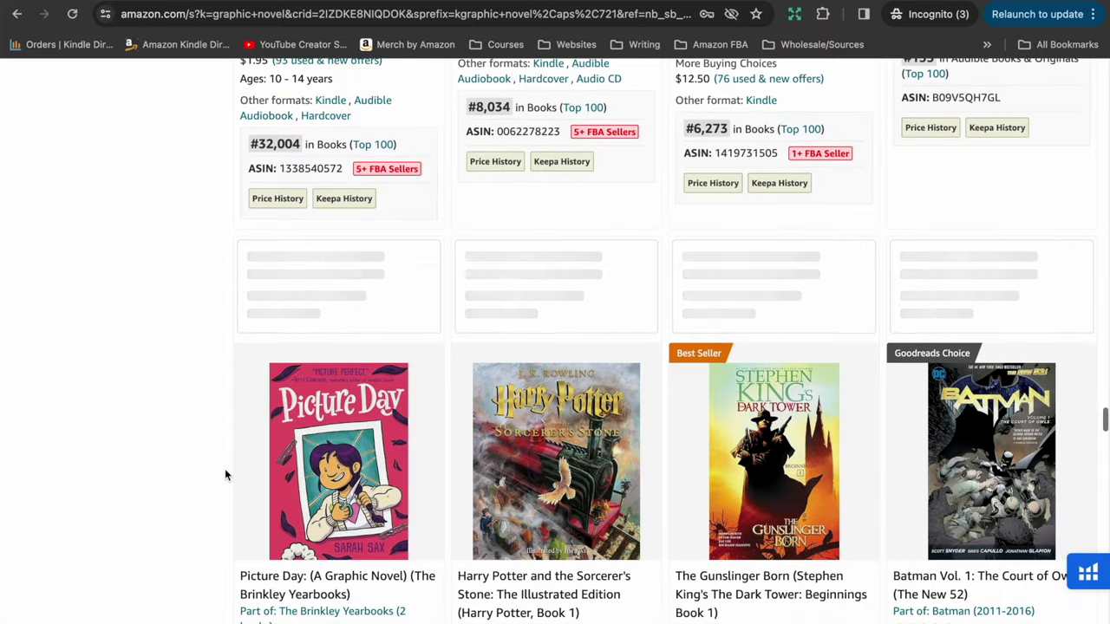
{"action": "scroll", "coordinate": [224, 474], "scroll_direction": "down", "scroll_amount": 2}
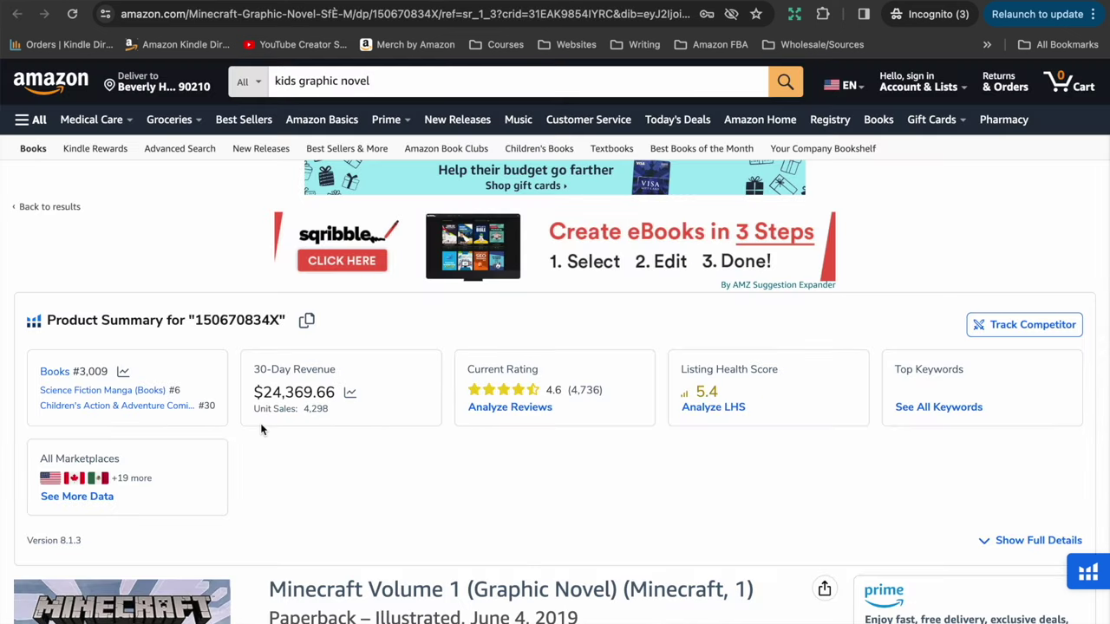
Scroll the Minecraft Volume 1 page down to its cover, description and $5.84 paperback price.
{"action": "scroll", "coordinate": [260, 428], "scroll_direction": "down", "scroll_amount": 5}
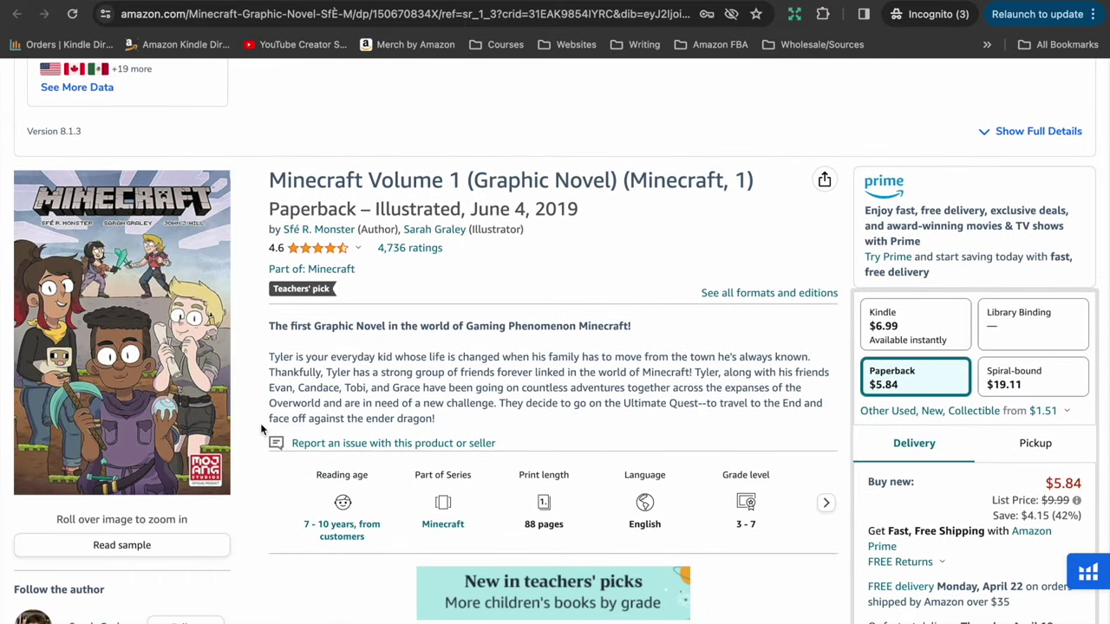
Open the Minecraft Volume 1 reading sample and scroll through its illustrated comic pages.
{"action": "left_click", "coordinate": [106, 551]}
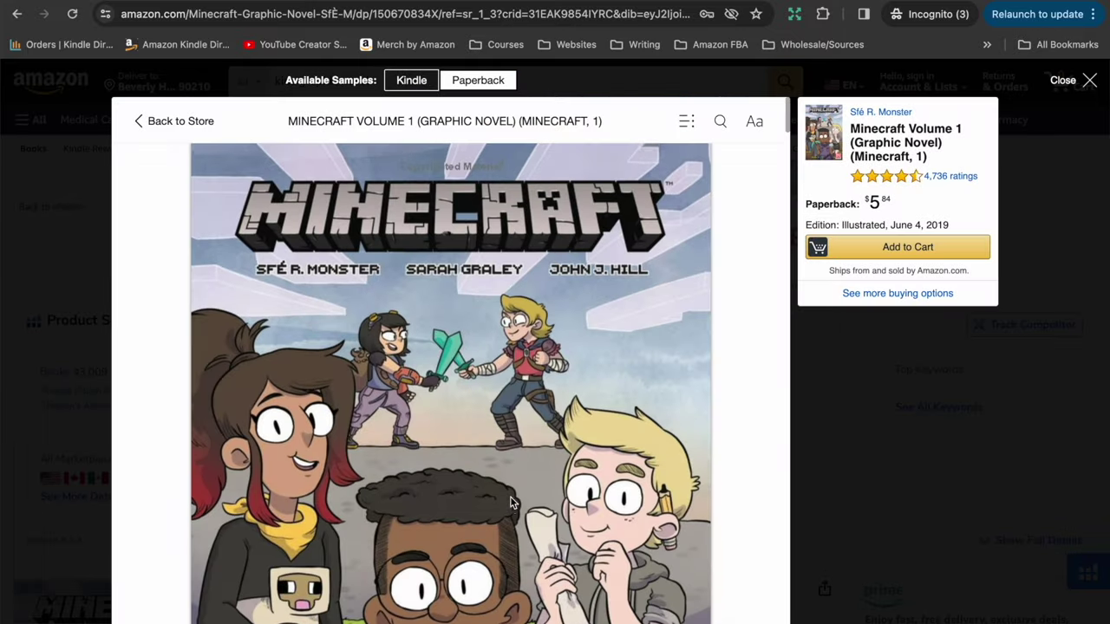
{"action": "scroll", "coordinate": [510, 503], "scroll_direction": "down", "scroll_amount": 10}
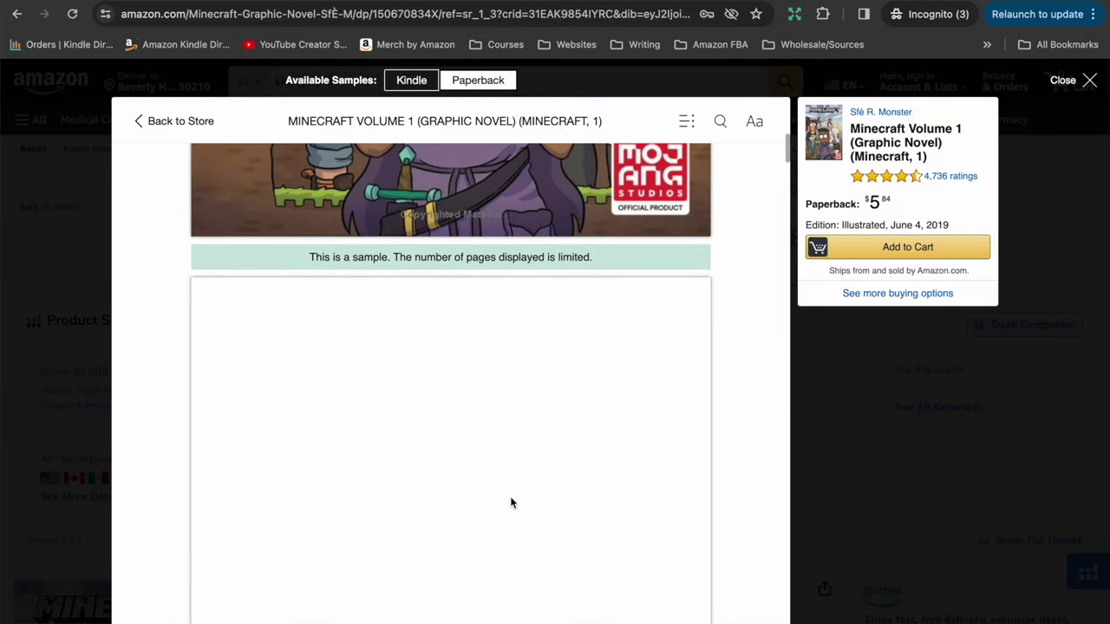
{"action": "scroll", "coordinate": [511, 502], "scroll_direction": "down", "scroll_amount": 5}
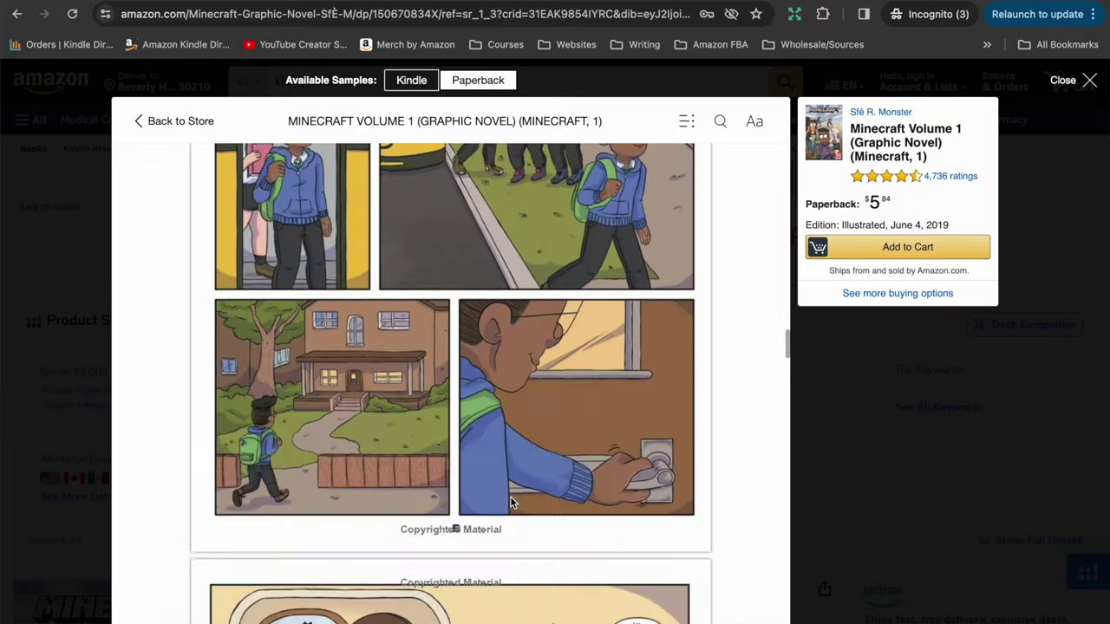
{"action": "scroll", "coordinate": [510, 502], "scroll_direction": "down", "scroll_amount": 10}
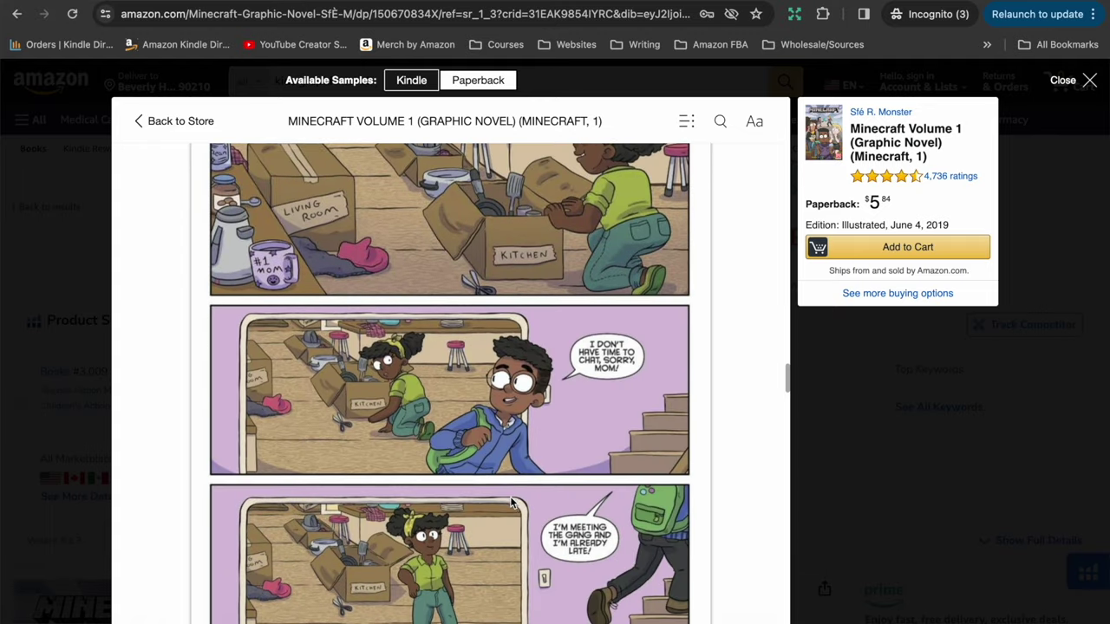
{"action": "scroll", "coordinate": [510, 503], "scroll_direction": "down", "scroll_amount": 10}
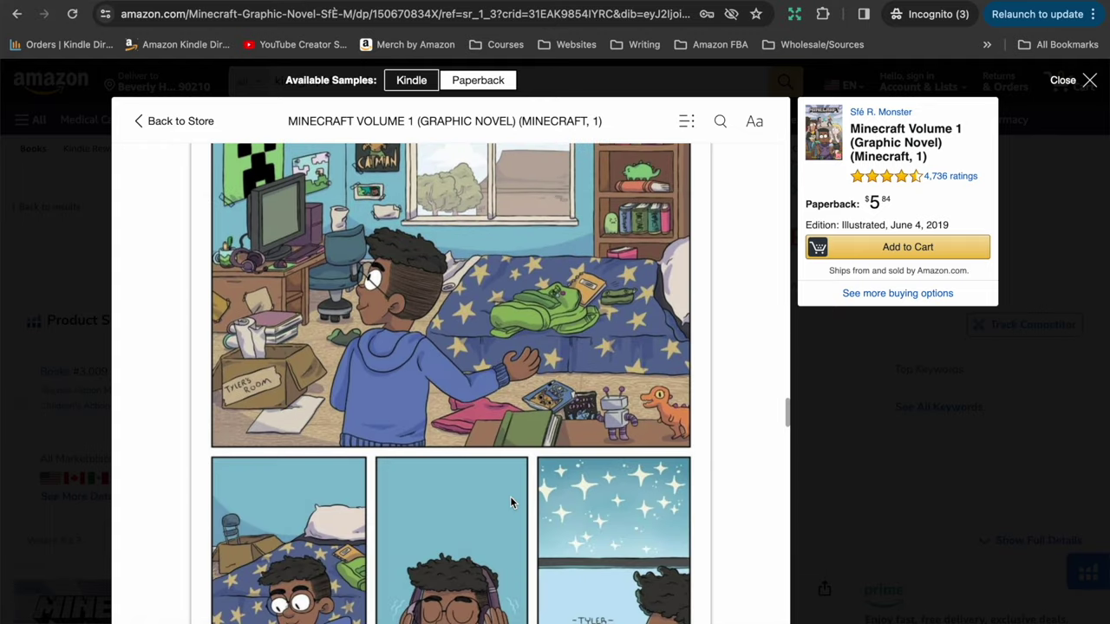
{"action": "scroll", "coordinate": [510, 502], "scroll_direction": "down", "scroll_amount": 10}
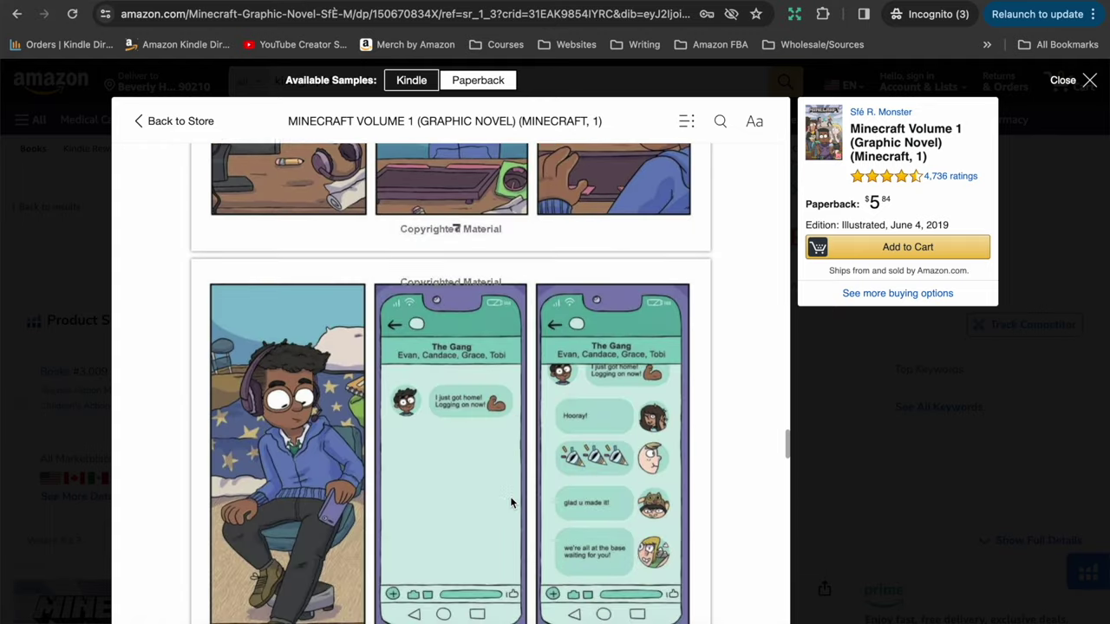
{"action": "scroll", "coordinate": [510, 502], "scroll_direction": "down", "scroll_amount": 1}
{"action": "scroll", "coordinate": [510, 502], "scroll_direction": "down", "scroll_amount": 15}
{"action": "scroll", "coordinate": [509, 498], "scroll_direction": "down", "scroll_amount": 5}
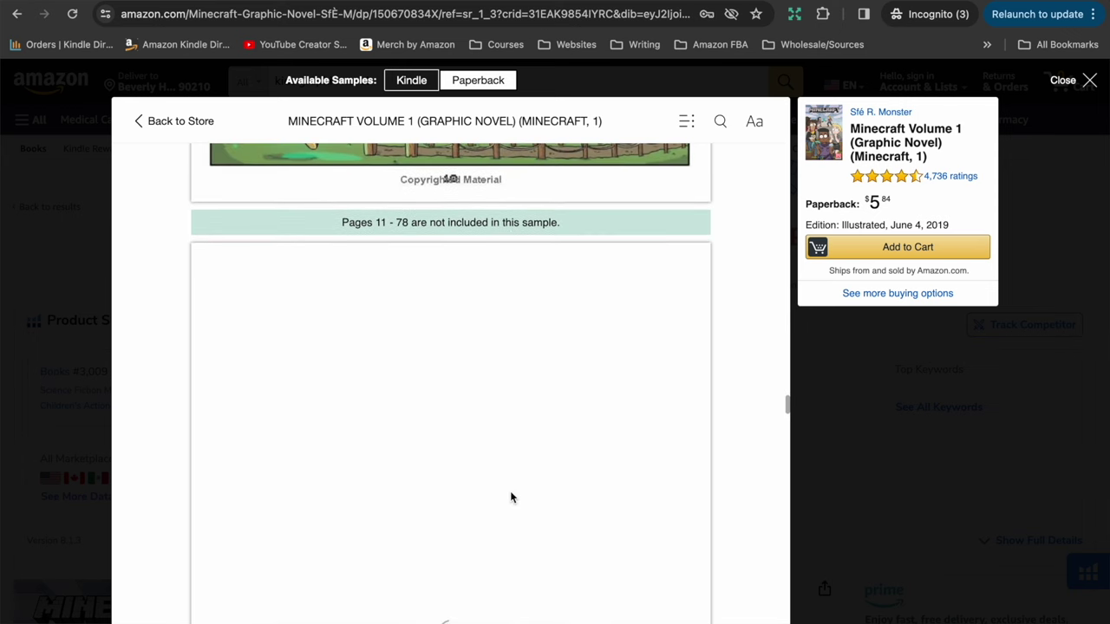
{"action": "scroll", "coordinate": [510, 497], "scroll_direction": "down", "scroll_amount": 1}
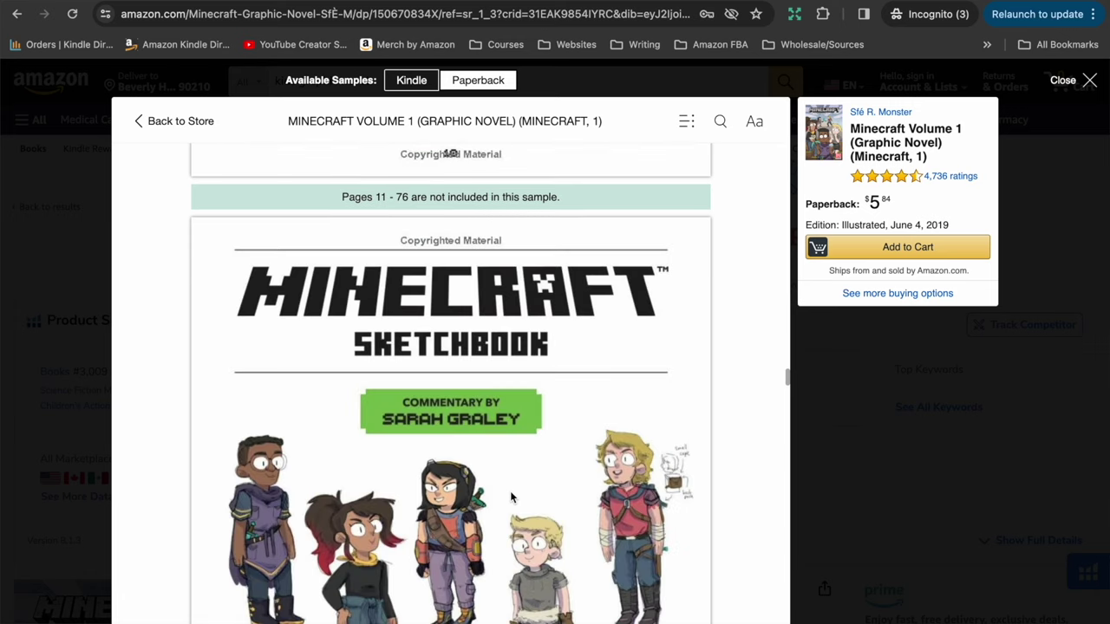
{"action": "scroll", "coordinate": [511, 497], "scroll_direction": "down", "scroll_amount": 8}
{"action": "scroll", "coordinate": [510, 497], "scroll_direction": "up", "scroll_amount": 3}
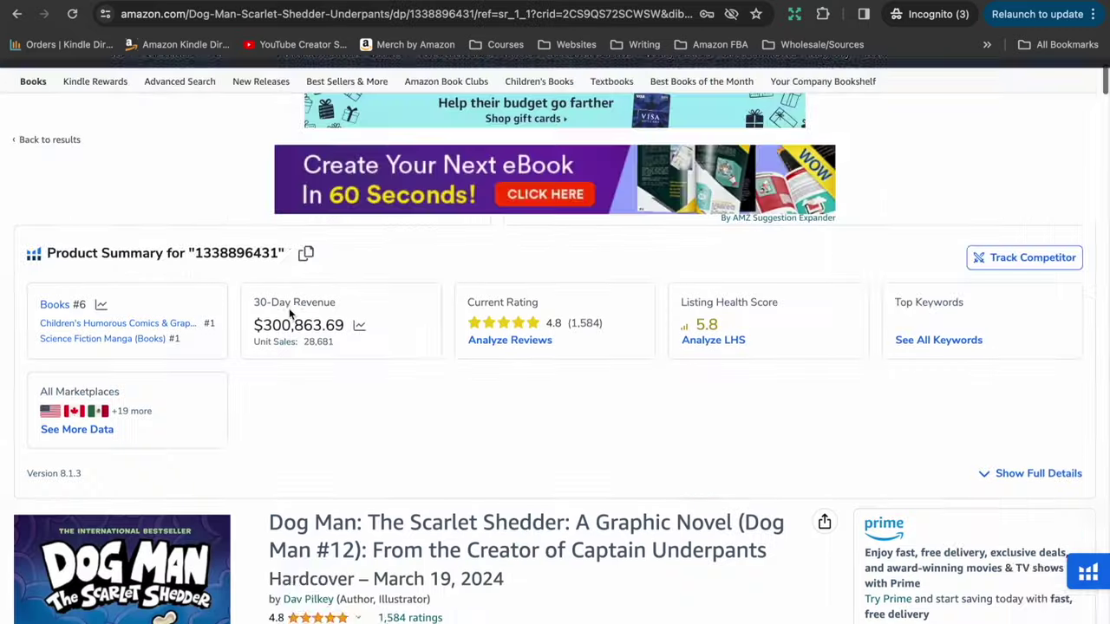
Scroll the Dog Man: The Scarlet Shedder page to its $300,863.69 revenue summary and book details.
{"action": "scroll", "coordinate": [289, 308], "scroll_direction": "down", "scroll_amount": 3}
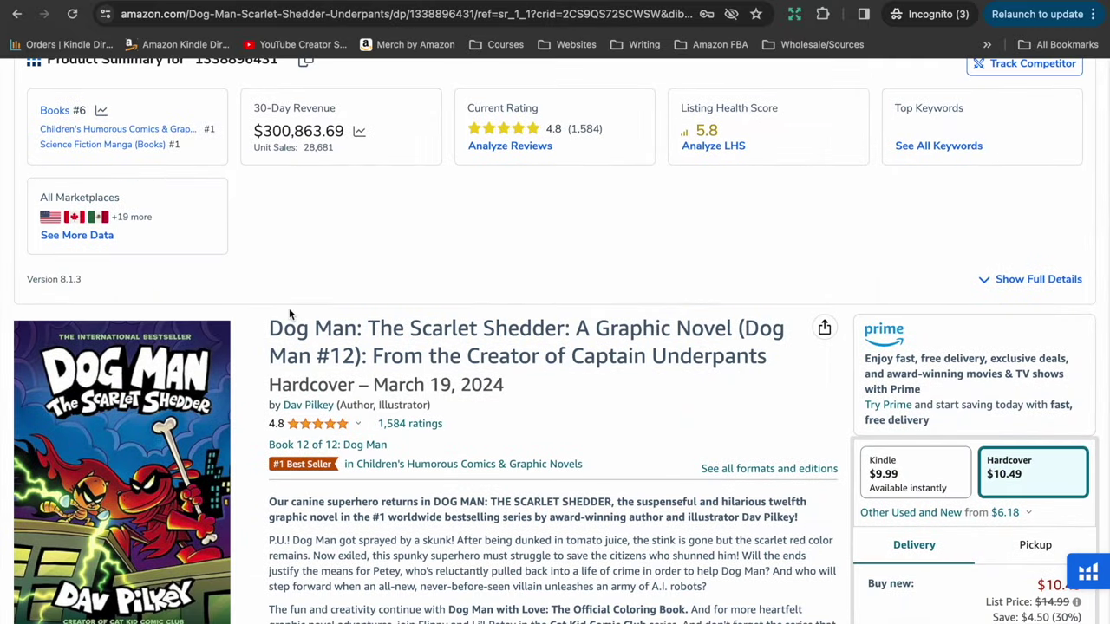
{"action": "scroll", "coordinate": [289, 308], "scroll_direction": "up", "scroll_amount": 2}
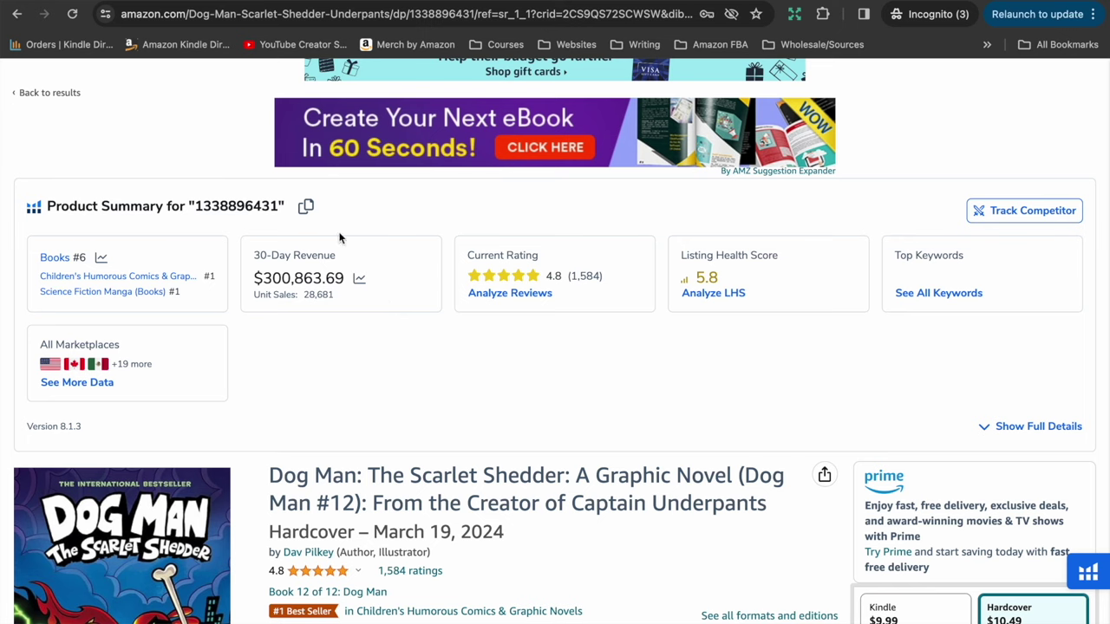
{"action": "scroll", "coordinate": [390, 363], "scroll_direction": "down", "scroll_amount": 1}
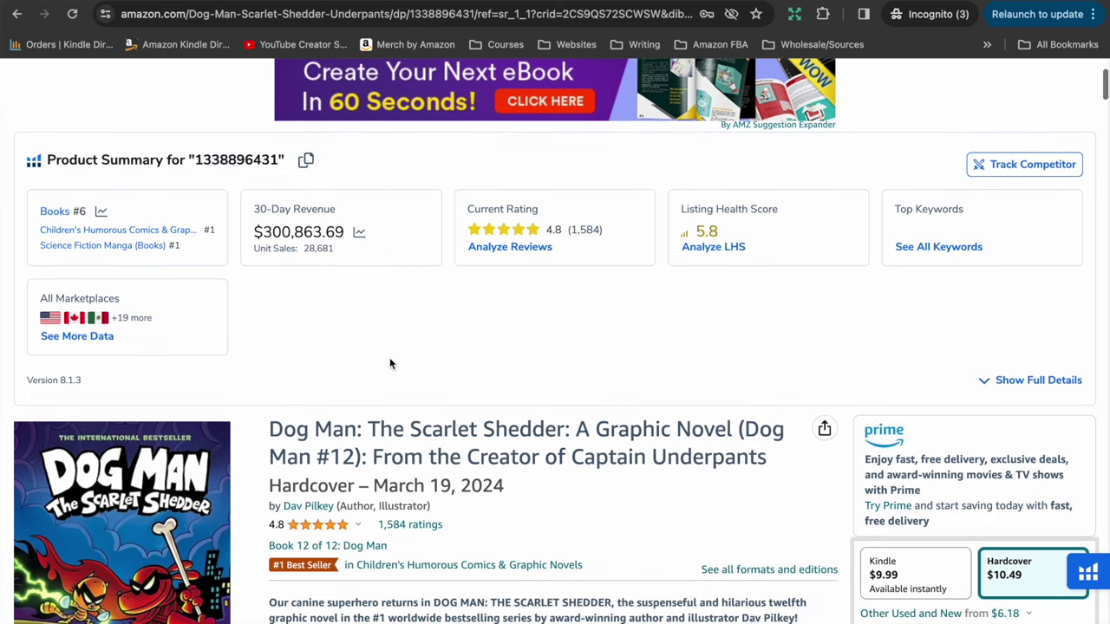
{"action": "scroll", "coordinate": [389, 363], "scroll_direction": "down", "scroll_amount": 1}
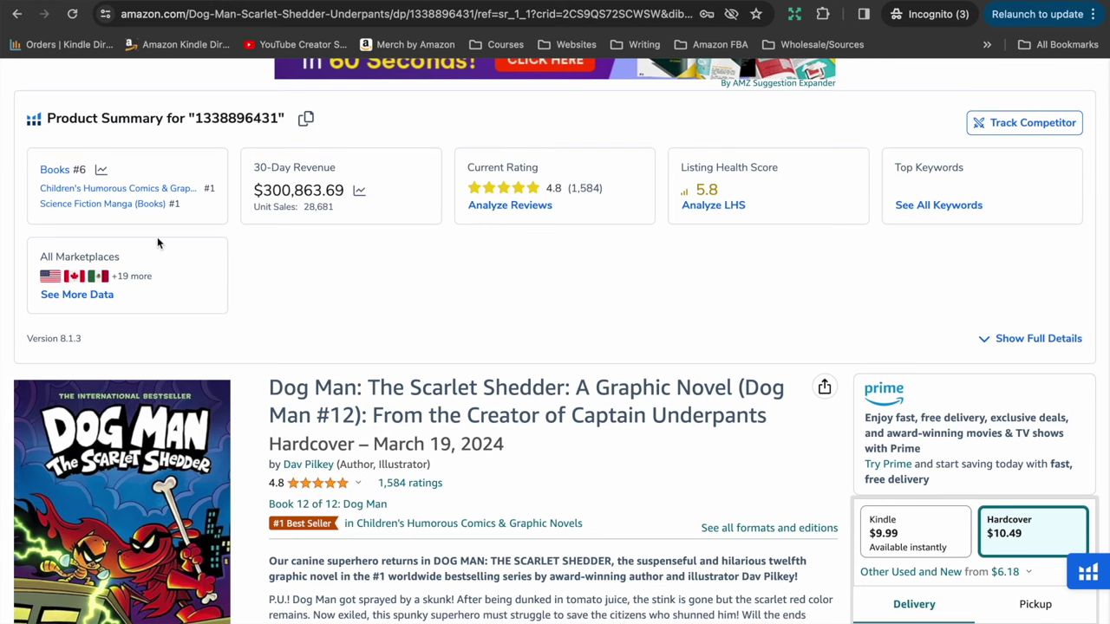
{"action": "scroll", "coordinate": [157, 237], "scroll_direction": "down", "scroll_amount": 3}
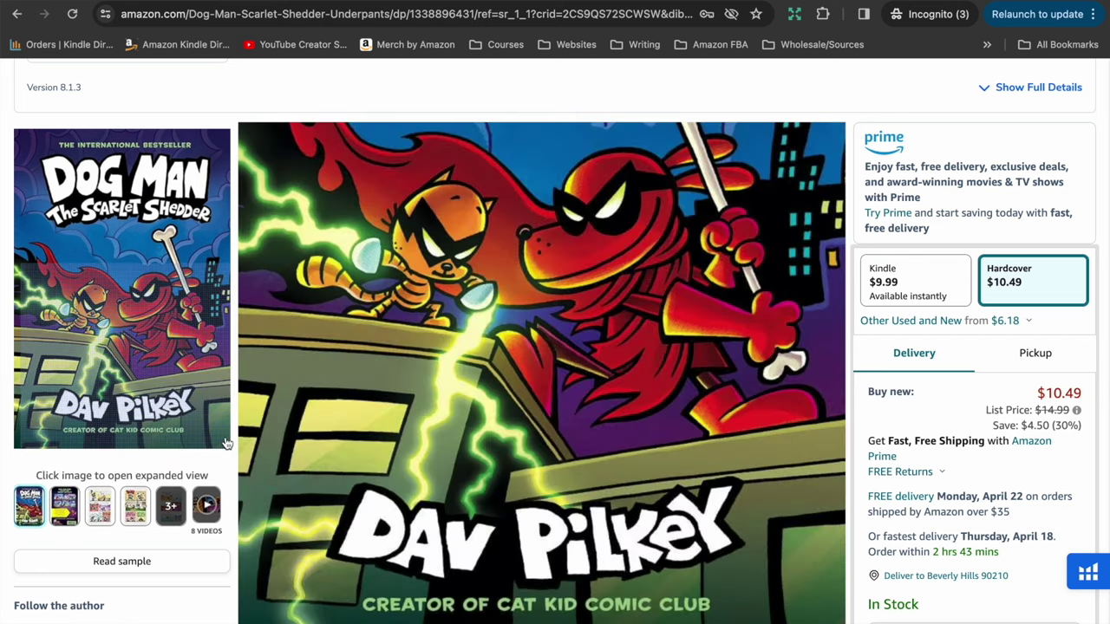
Open the Dog Man Kindle sample and flip forward through its spreads to pages 16–17.
{"action": "left_click", "coordinate": [121, 407]}
{"action": "left_click", "coordinate": [750, 391]}
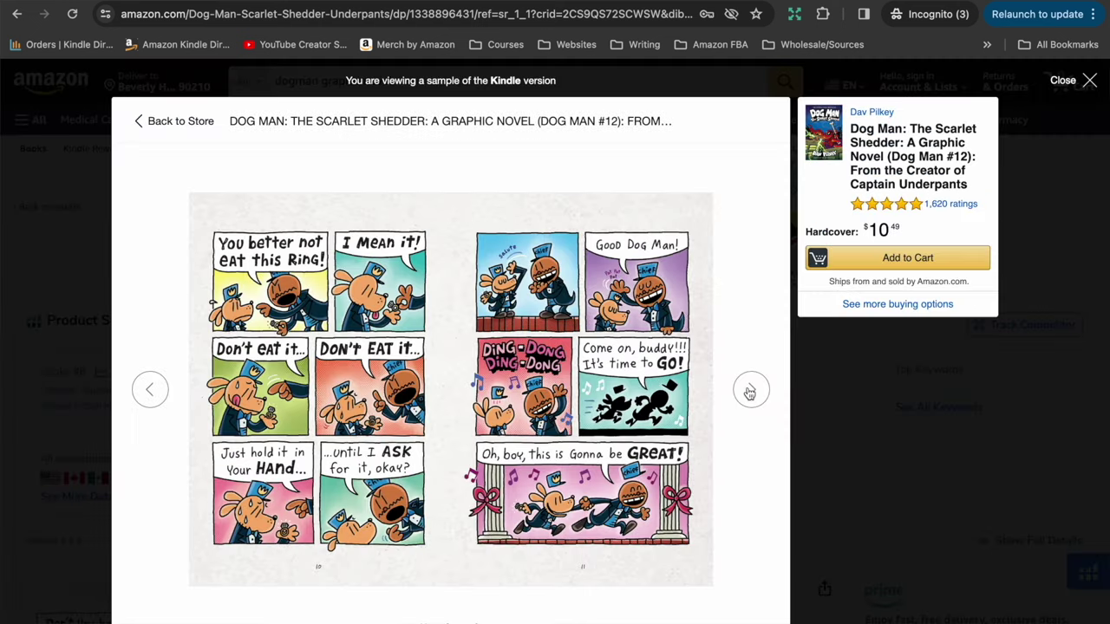
{"action": "left_click", "coordinate": [751, 391]}
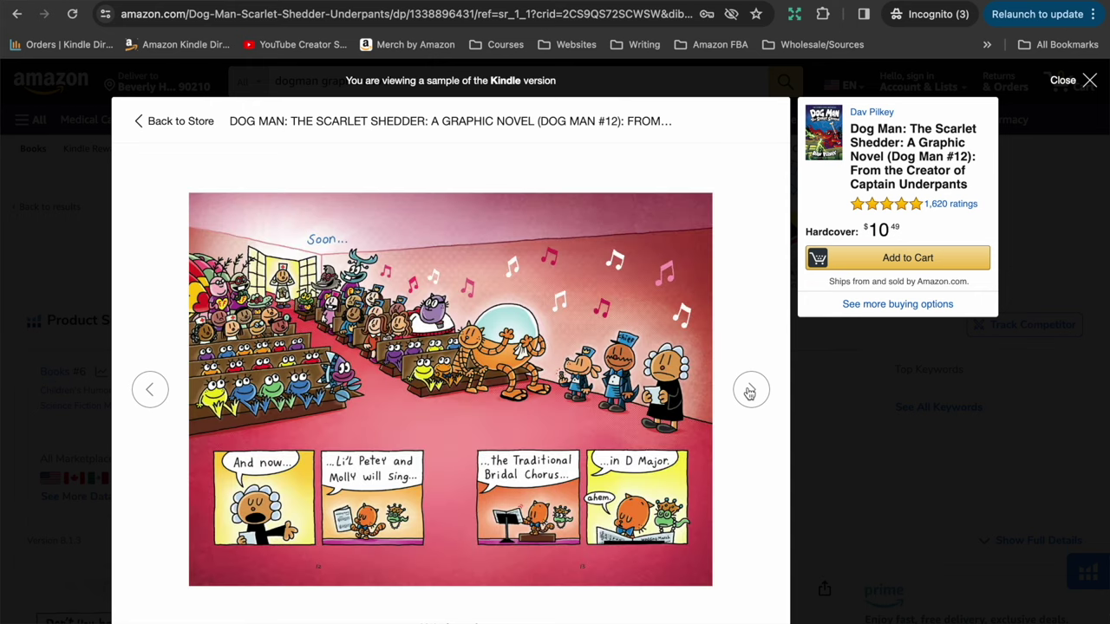
{"action": "left_click", "coordinate": [751, 391]}
{"action": "left_click", "coordinate": [751, 391]}
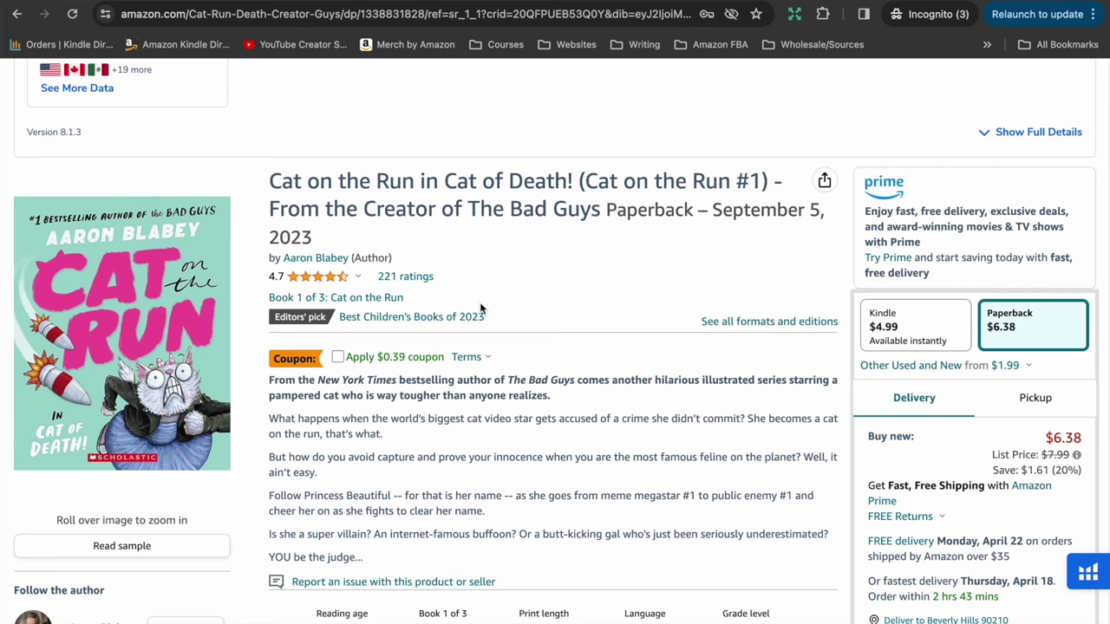
Open the Cat on the Run Kindle sample and scroll through its comic pages.
{"action": "left_click", "coordinate": [130, 548]}
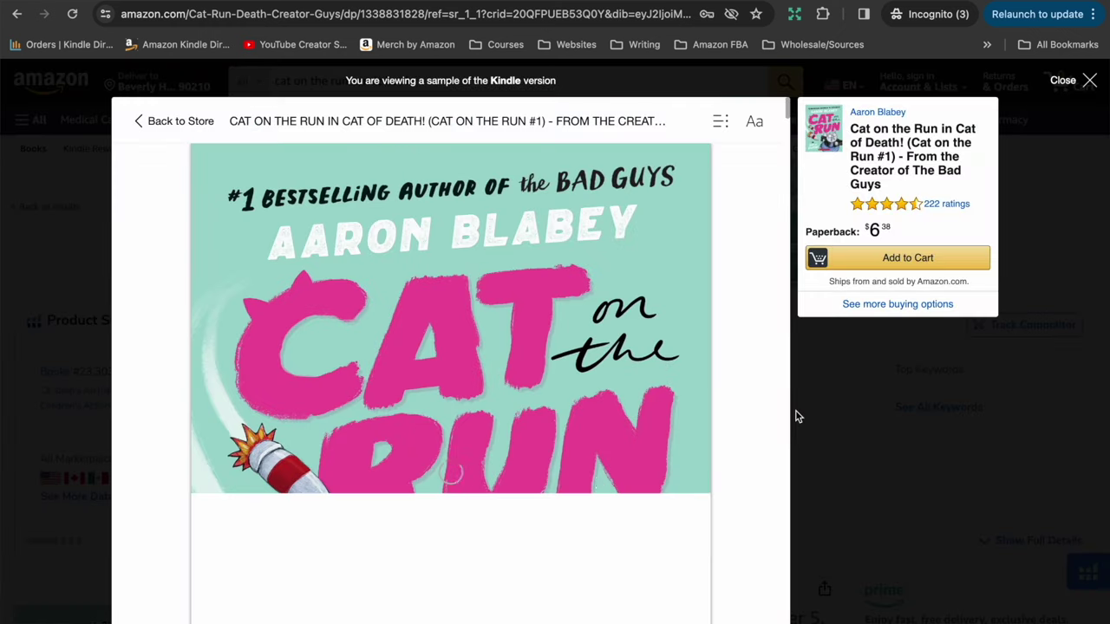
{"action": "scroll", "coordinate": [596, 478], "scroll_direction": "down", "scroll_amount": 10}
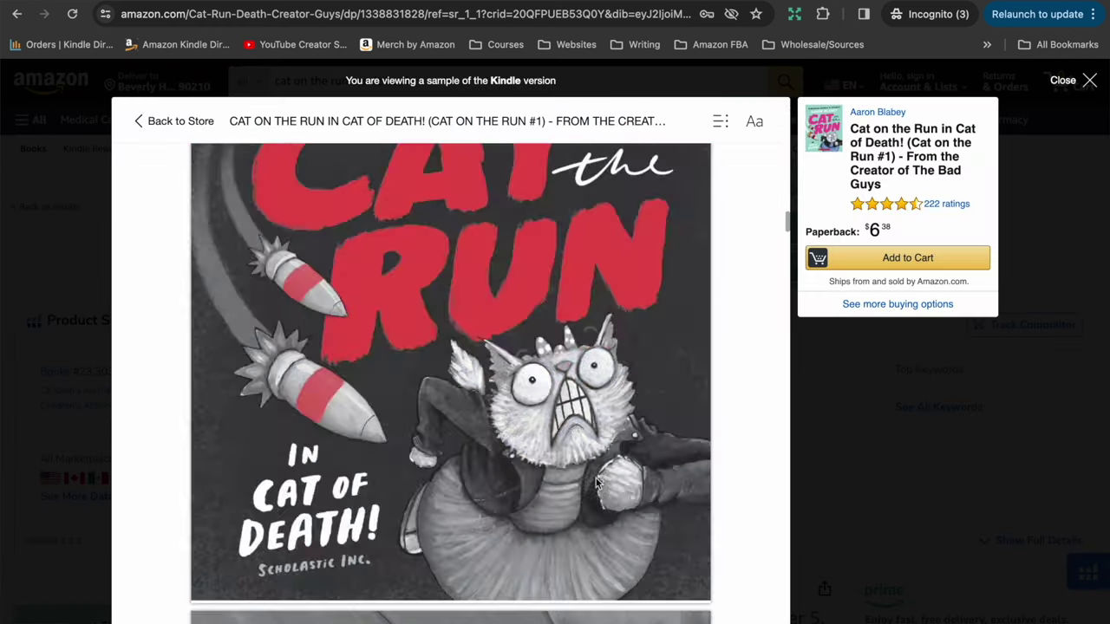
{"action": "scroll", "coordinate": [596, 482], "scroll_direction": "down", "scroll_amount": 15}
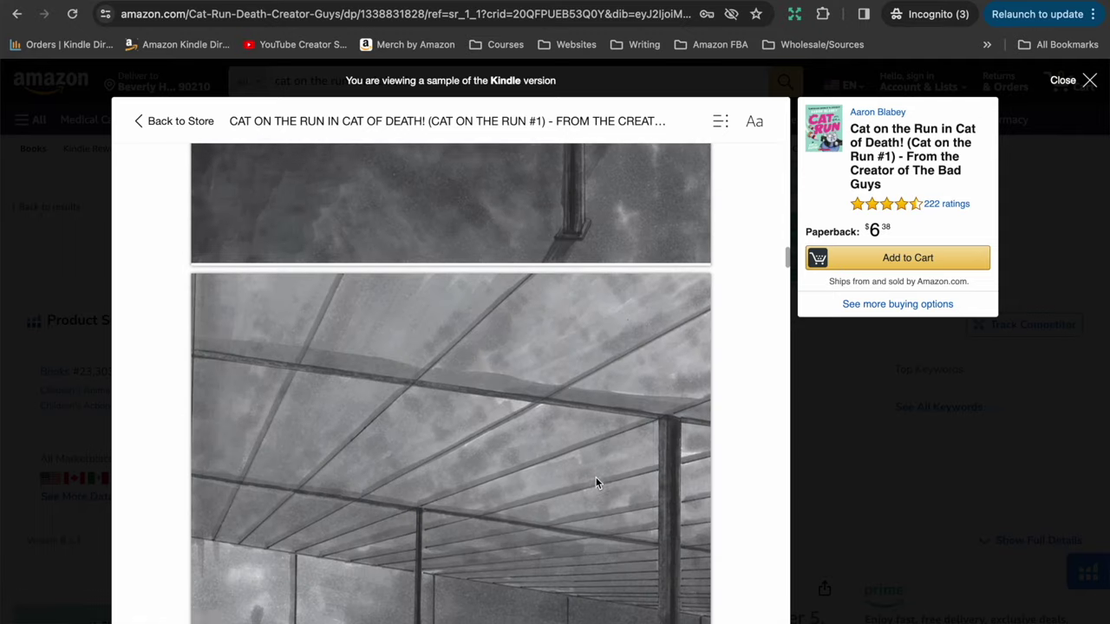
{"action": "scroll", "coordinate": [596, 483], "scroll_direction": "down", "scroll_amount": 15}
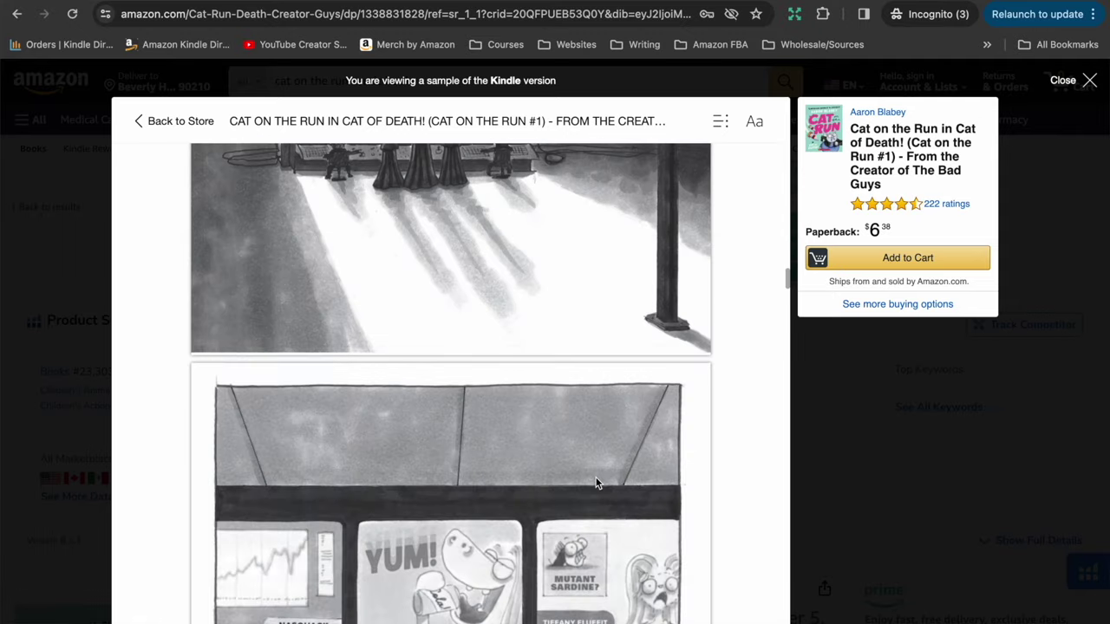
{"action": "scroll", "coordinate": [595, 483], "scroll_direction": "down", "scroll_amount": 10}
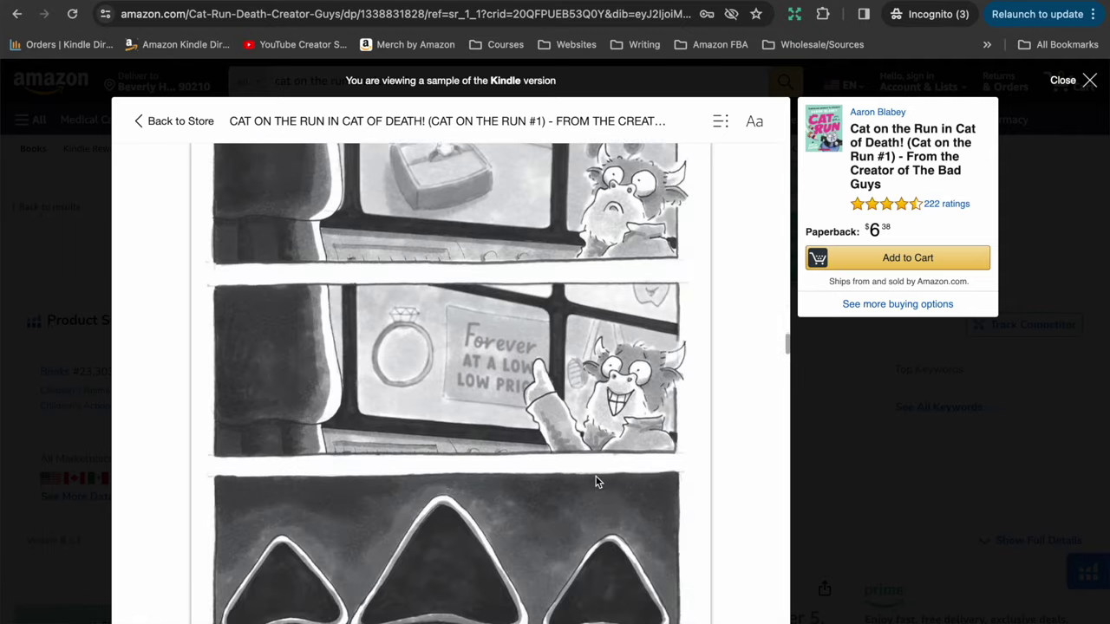
{"action": "scroll", "coordinate": [486, 404], "scroll_direction": "down", "scroll_amount": 15}
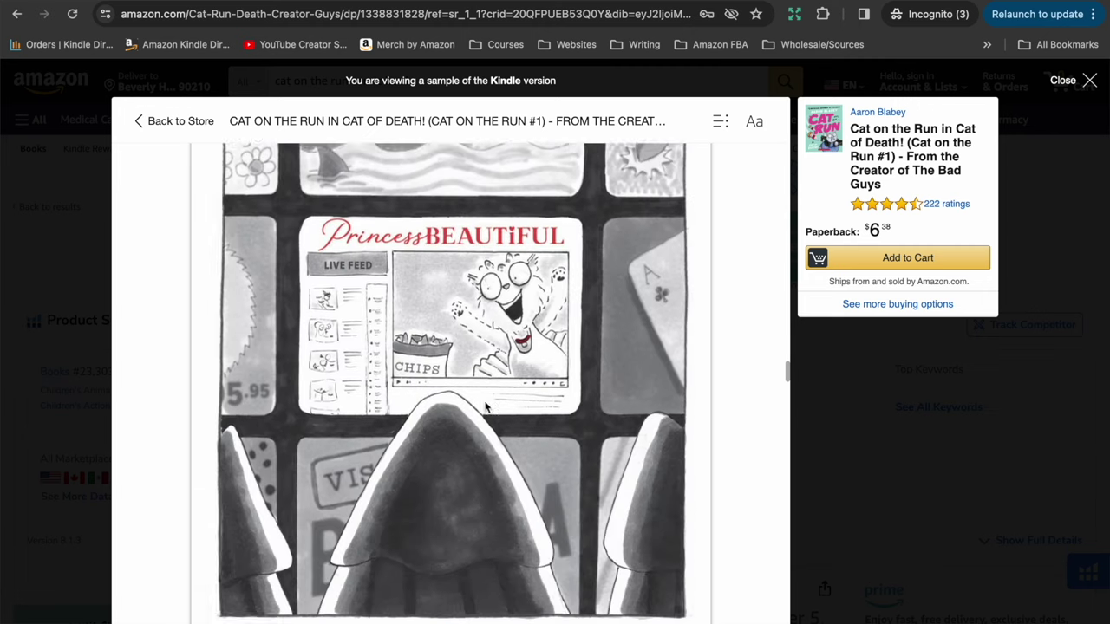
{"action": "scroll", "coordinate": [396, 397], "scroll_direction": "up", "scroll_amount": 5}
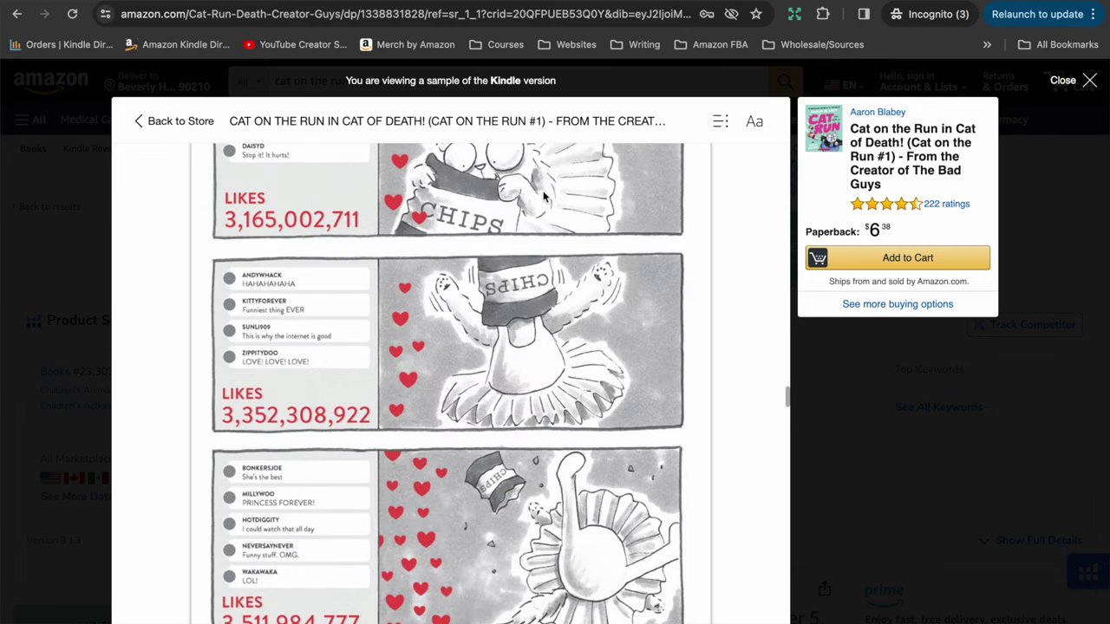
{"action": "scroll", "coordinate": [557, 410], "scroll_direction": "down", "scroll_amount": 7}
{"action": "scroll", "coordinate": [557, 410], "scroll_direction": "down", "scroll_amount": 10}
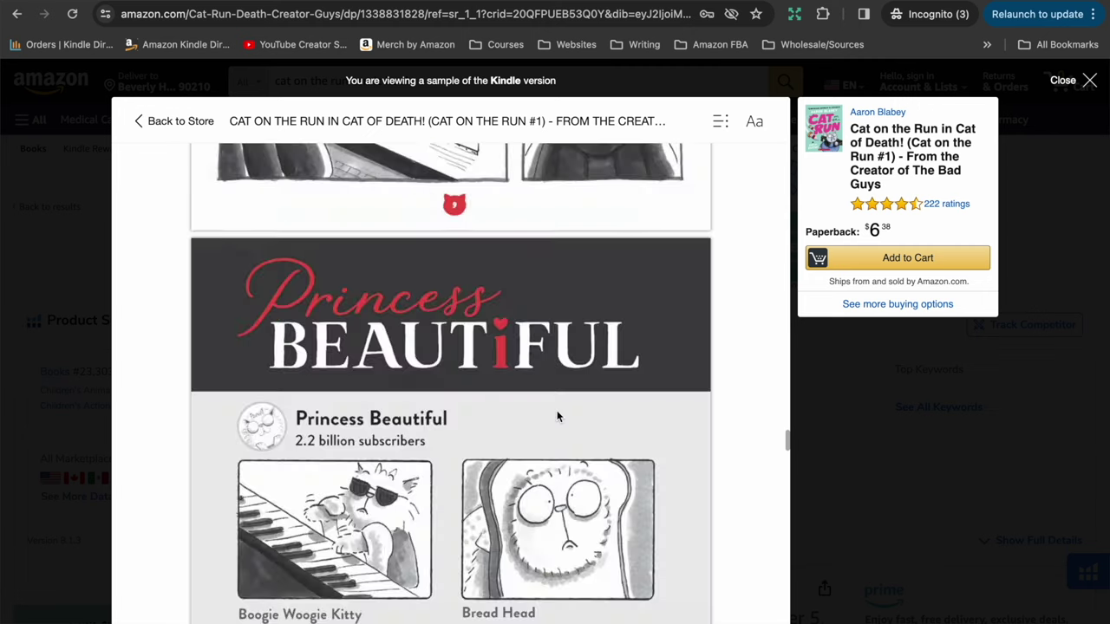
{"action": "scroll", "coordinate": [558, 417], "scroll_direction": "down", "scroll_amount": 12}
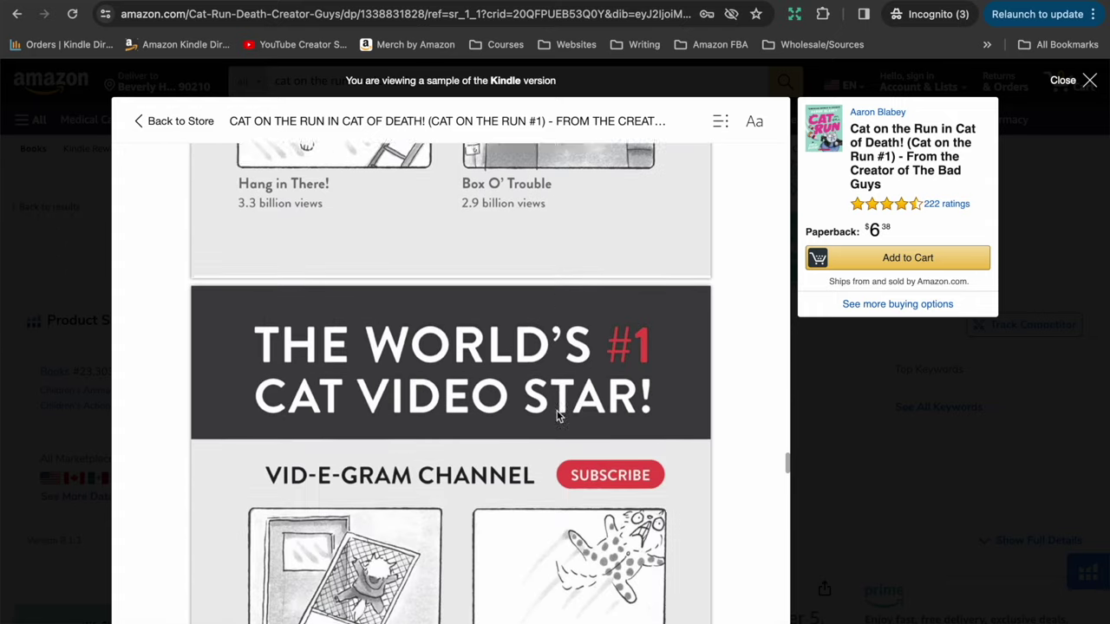
{"action": "scroll", "coordinate": [556, 417], "scroll_direction": "down", "scroll_amount": 10}
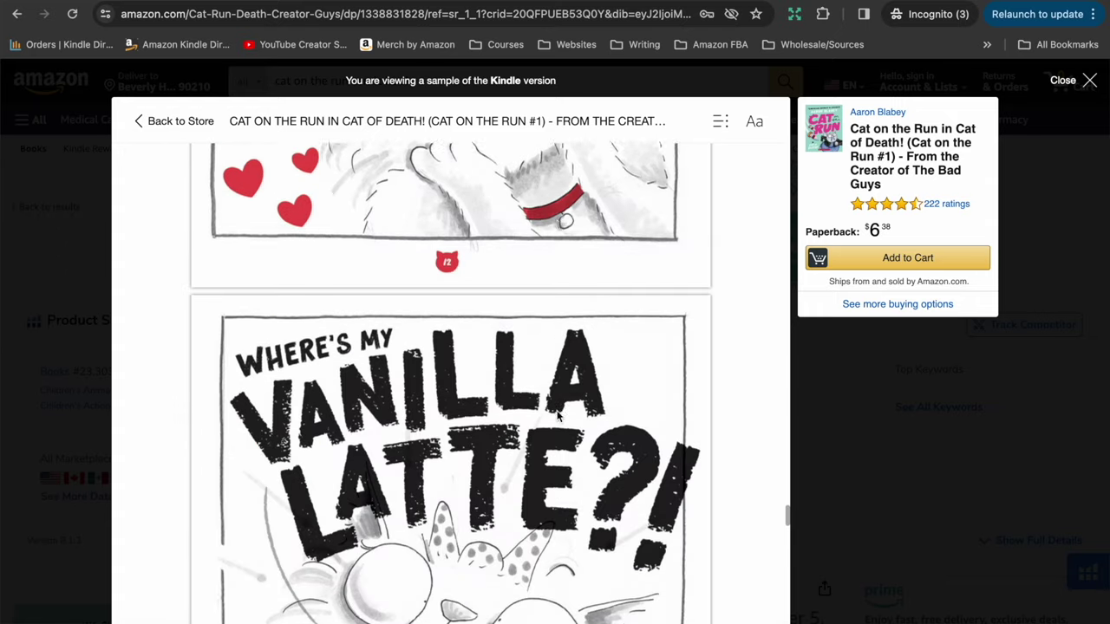
{"action": "scroll", "coordinate": [557, 417], "scroll_direction": "down", "scroll_amount": 3}
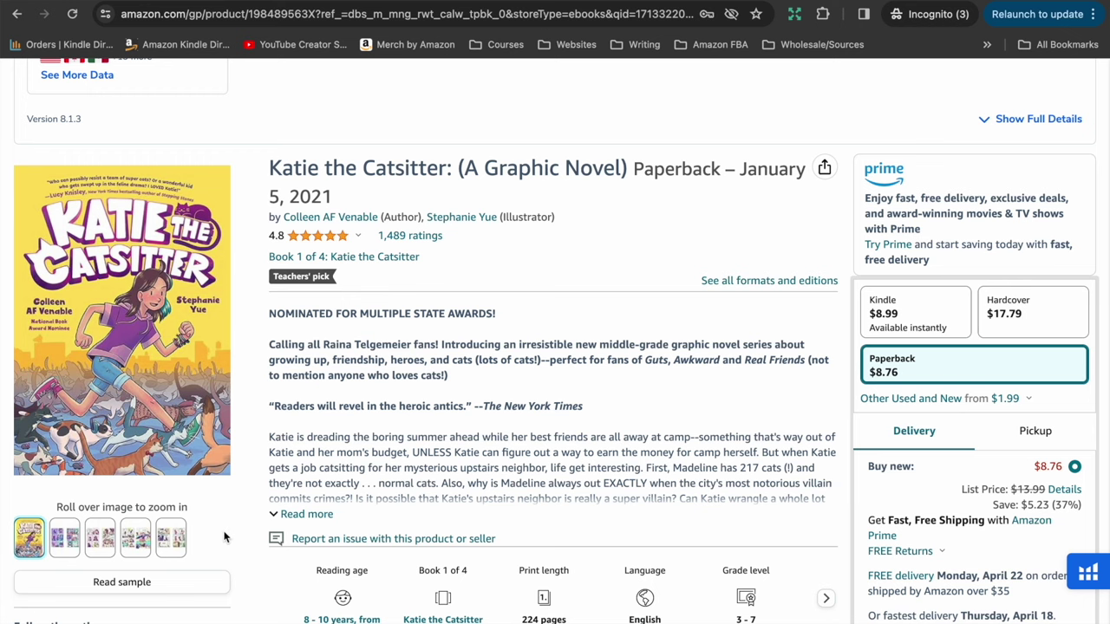
{"action": "left_click", "coordinate": [137, 590]}
{"action": "scroll", "coordinate": [561, 478], "scroll_direction": "down", "scroll_amount": 10}
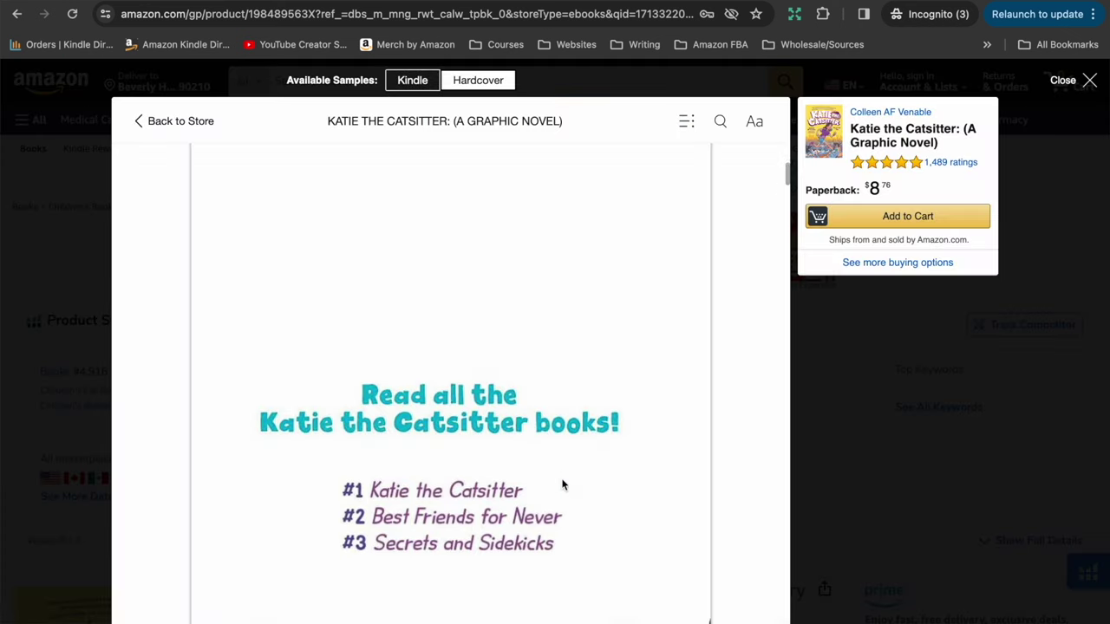
{"action": "scroll", "coordinate": [561, 477], "scroll_direction": "down", "scroll_amount": 15}
{"action": "scroll", "coordinate": [561, 479], "scroll_direction": "down", "scroll_amount": 3}
{"action": "scroll", "coordinate": [562, 478], "scroll_direction": "up", "scroll_amount": 6}
{"action": "scroll", "coordinate": [562, 479], "scroll_direction": "down", "scroll_amount": 4}
{"action": "scroll", "coordinate": [562, 479], "scroll_direction": "down", "scroll_amount": 10}
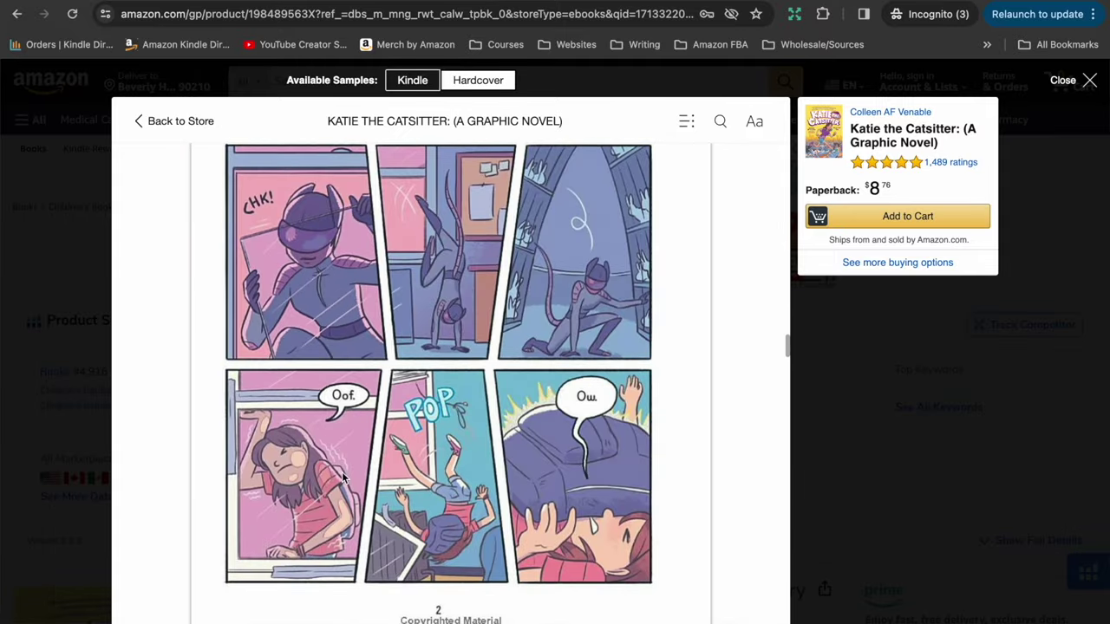
{"action": "scroll", "coordinate": [426, 542], "scroll_direction": "down", "scroll_amount": 4}
{"action": "scroll", "coordinate": [427, 535], "scroll_direction": "down", "scroll_amount": 5}
{"action": "scroll", "coordinate": [427, 536], "scroll_direction": "up", "scroll_amount": 2}
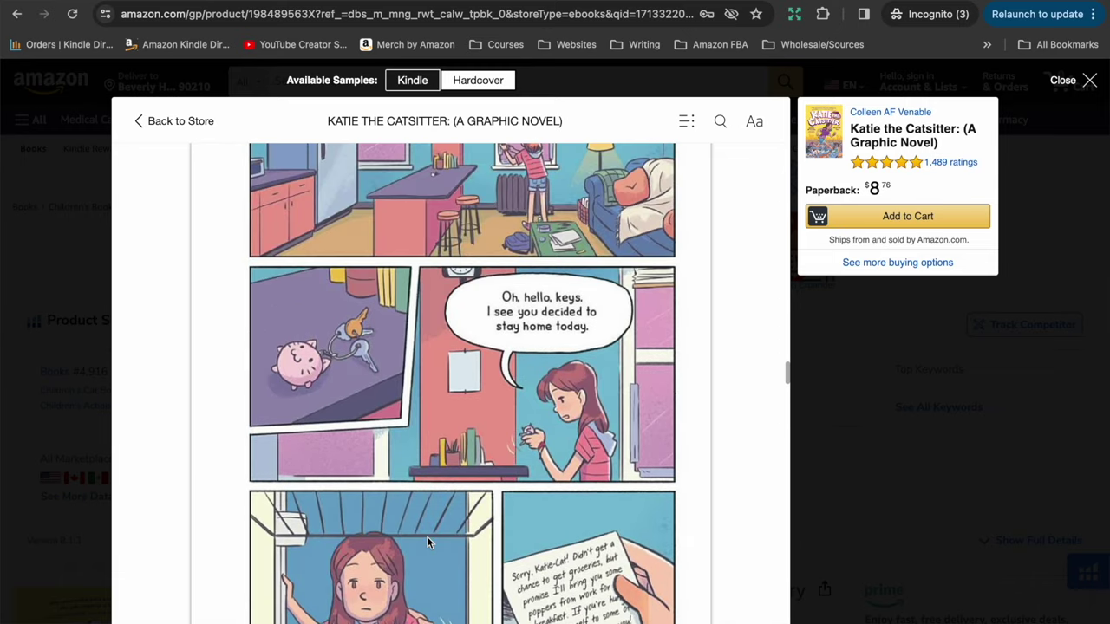
{"action": "scroll", "coordinate": [427, 542], "scroll_direction": "down", "scroll_amount": 5}
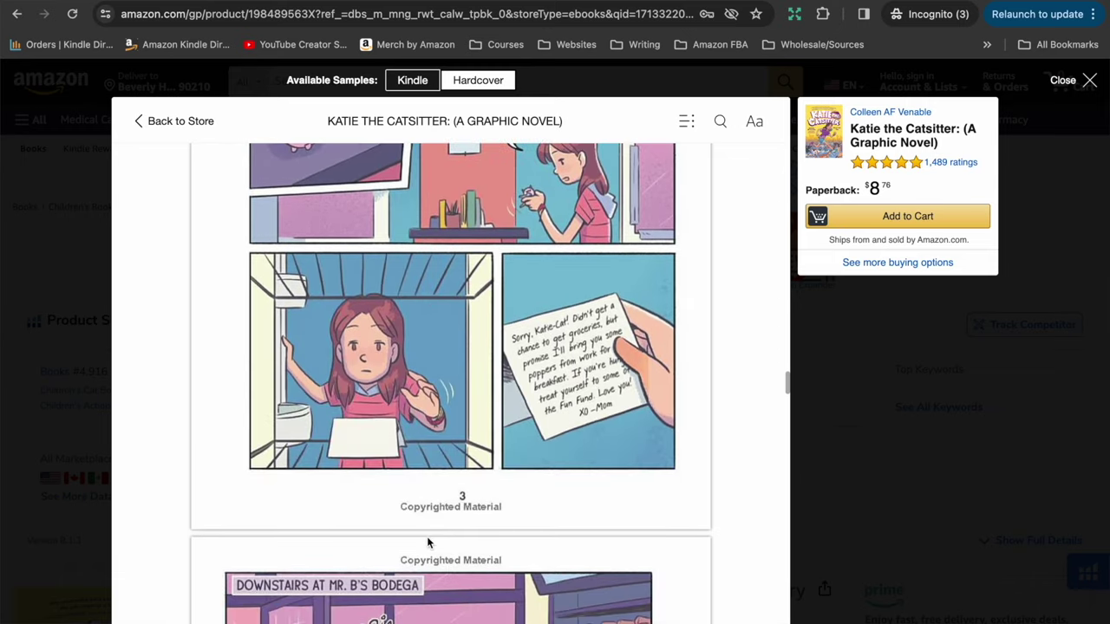
{"action": "scroll", "coordinate": [426, 542], "scroll_direction": "down", "scroll_amount": 20}
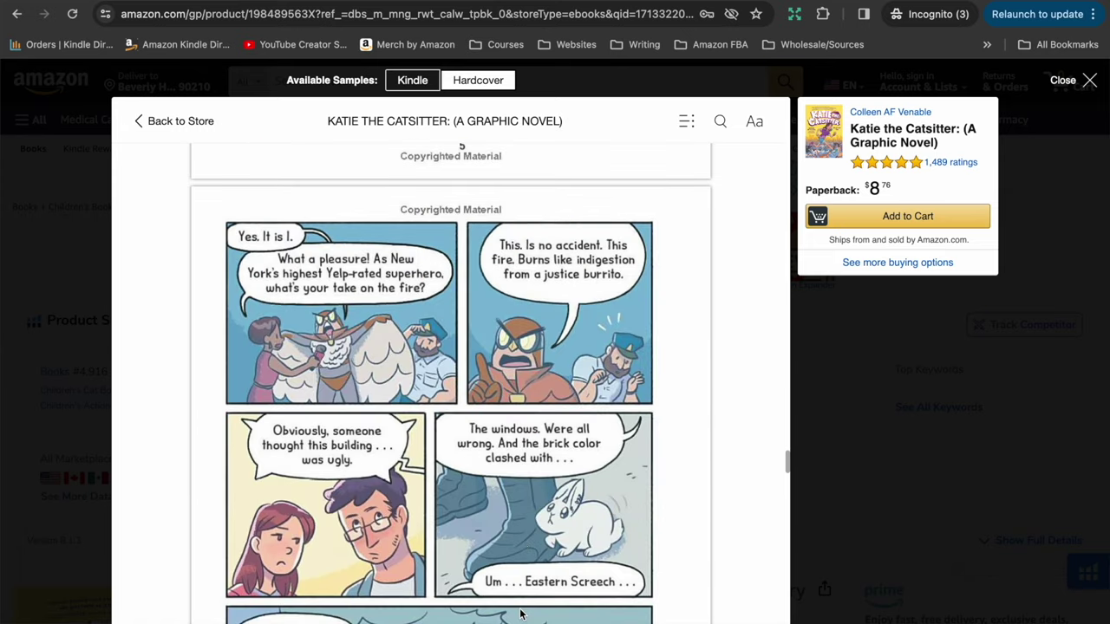
{"action": "scroll", "coordinate": [520, 614], "scroll_direction": "down", "scroll_amount": 6}
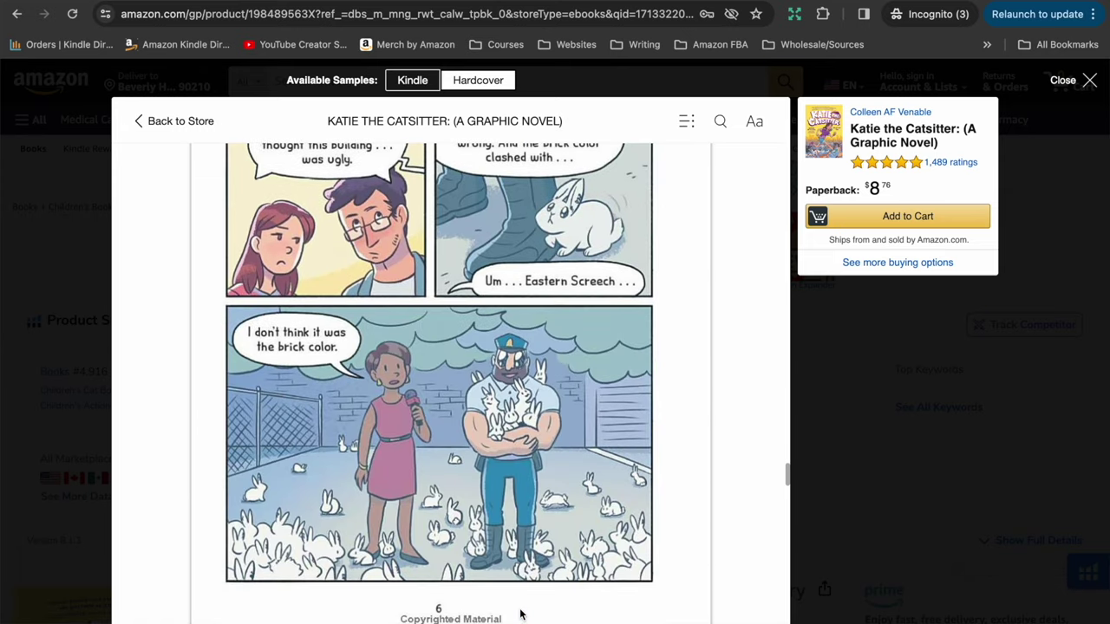
{"action": "scroll", "coordinate": [520, 613], "scroll_direction": "down", "scroll_amount": 7}
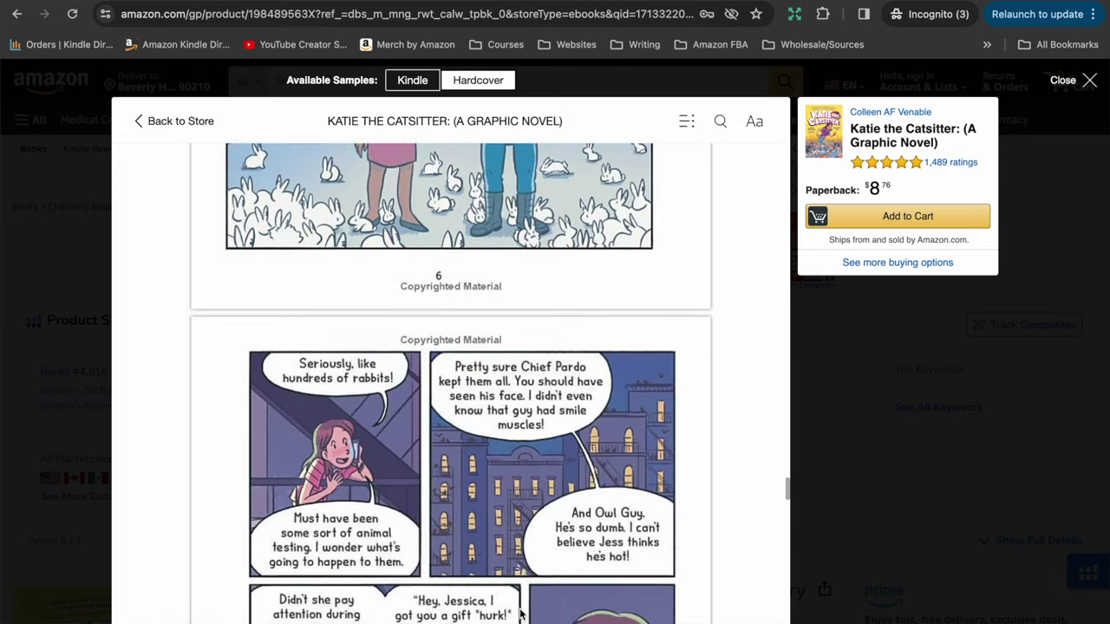
{"action": "scroll", "coordinate": [520, 614], "scroll_direction": "down", "scroll_amount": 13}
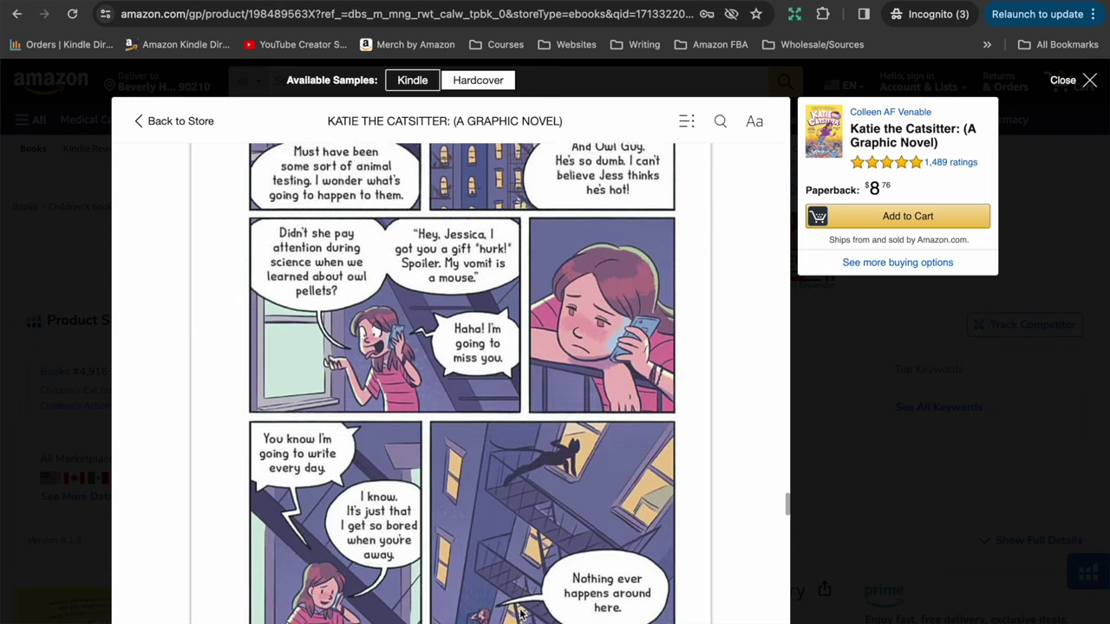
{"action": "scroll", "coordinate": [521, 614], "scroll_direction": "down", "scroll_amount": 7}
{"action": "scroll", "coordinate": [520, 614], "scroll_direction": "down", "scroll_amount": 3}
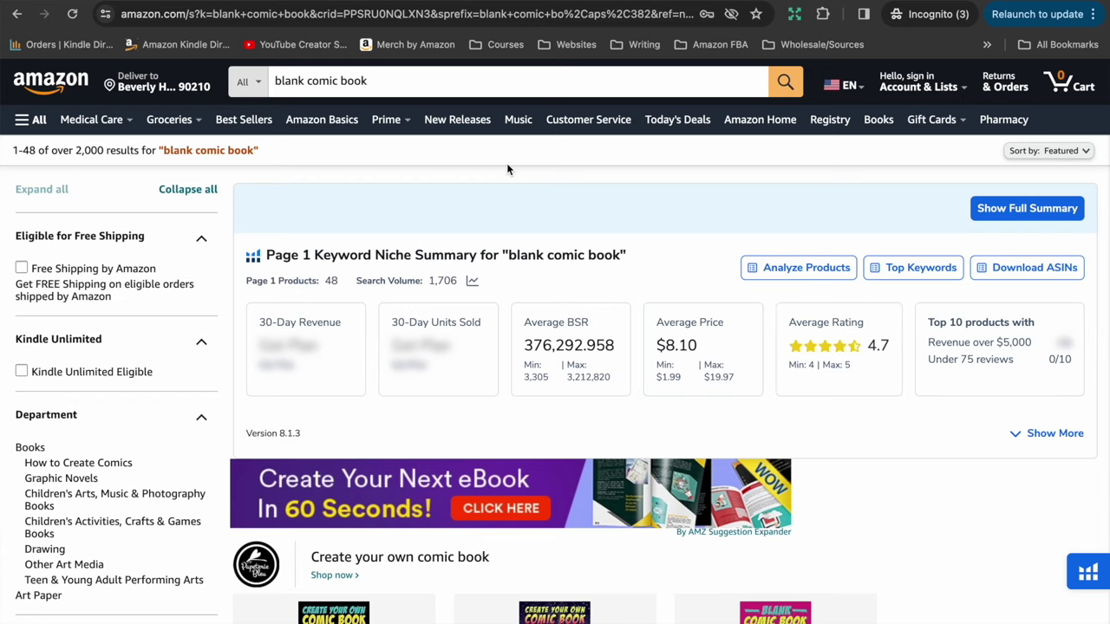
Scroll through the blank comic book results to the $6.99 best seller Create Your Own Comic Book.
{"action": "scroll", "coordinate": [503, 254], "scroll_direction": "down", "scroll_amount": 6}
{"action": "scroll", "coordinate": [198, 594], "scroll_direction": "up", "scroll_amount": 6}
{"action": "scroll", "coordinate": [263, 390], "scroll_direction": "down", "scroll_amount": 4}
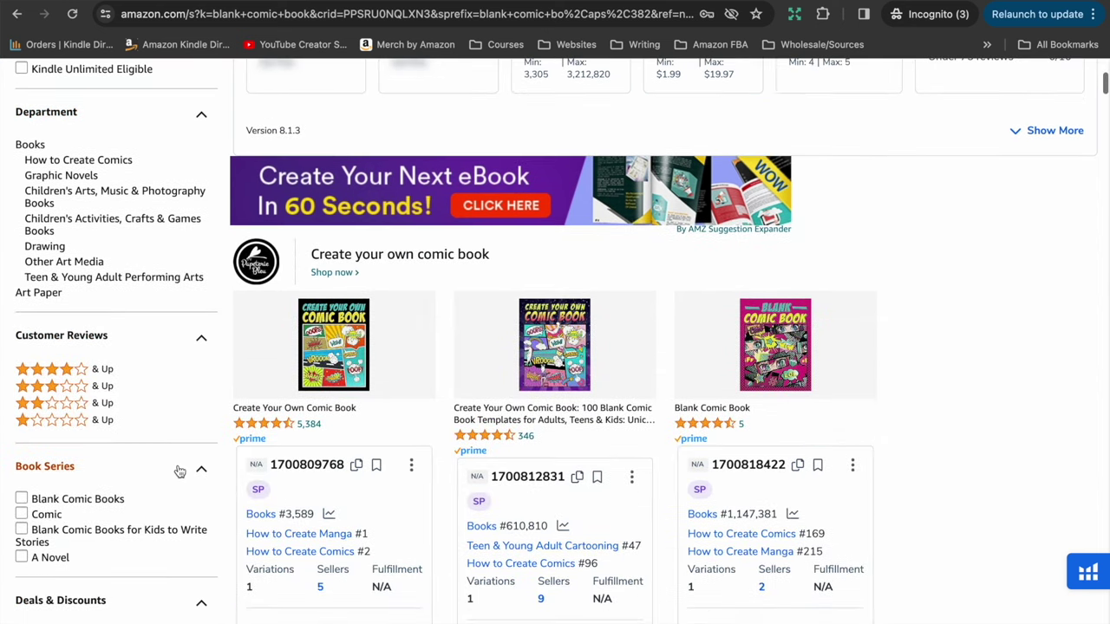
{"action": "scroll", "coordinate": [191, 490], "scroll_direction": "down", "scroll_amount": 3}
{"action": "scroll", "coordinate": [197, 498], "scroll_direction": "down", "scroll_amount": 7}
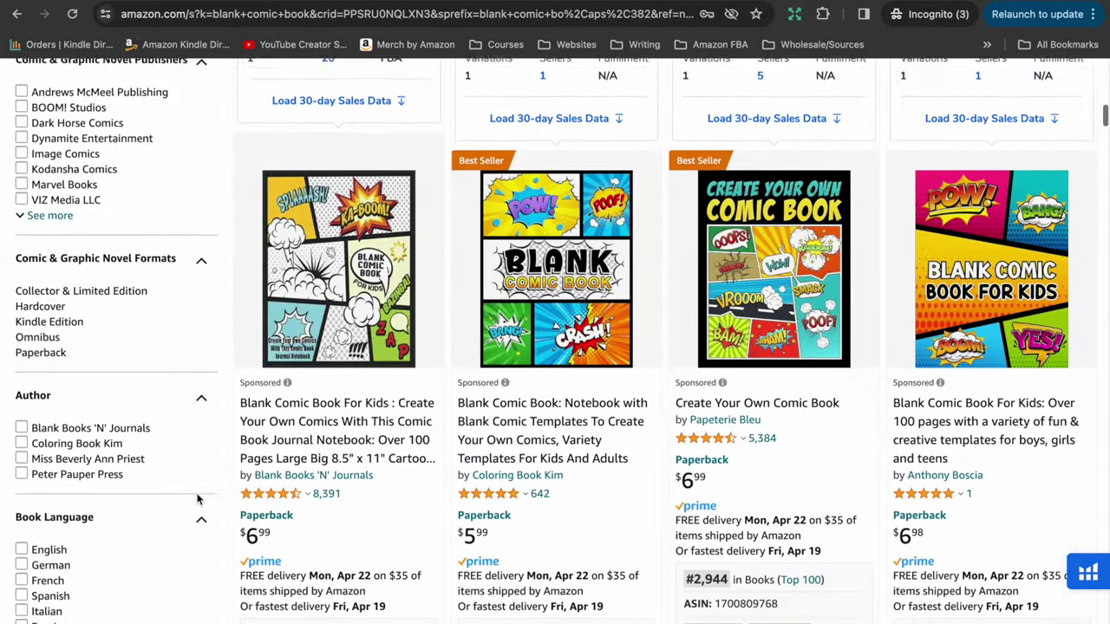
{"action": "scroll", "coordinate": [197, 500], "scroll_direction": "down", "scroll_amount": 1}
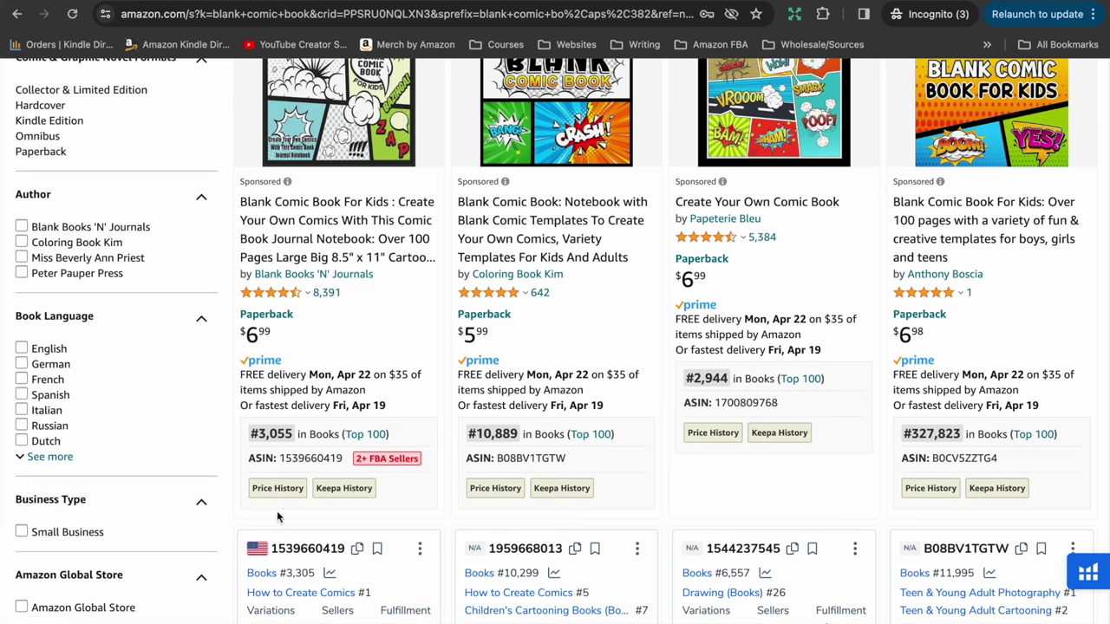
{"action": "scroll", "coordinate": [277, 517], "scroll_direction": "up", "scroll_amount": 1}
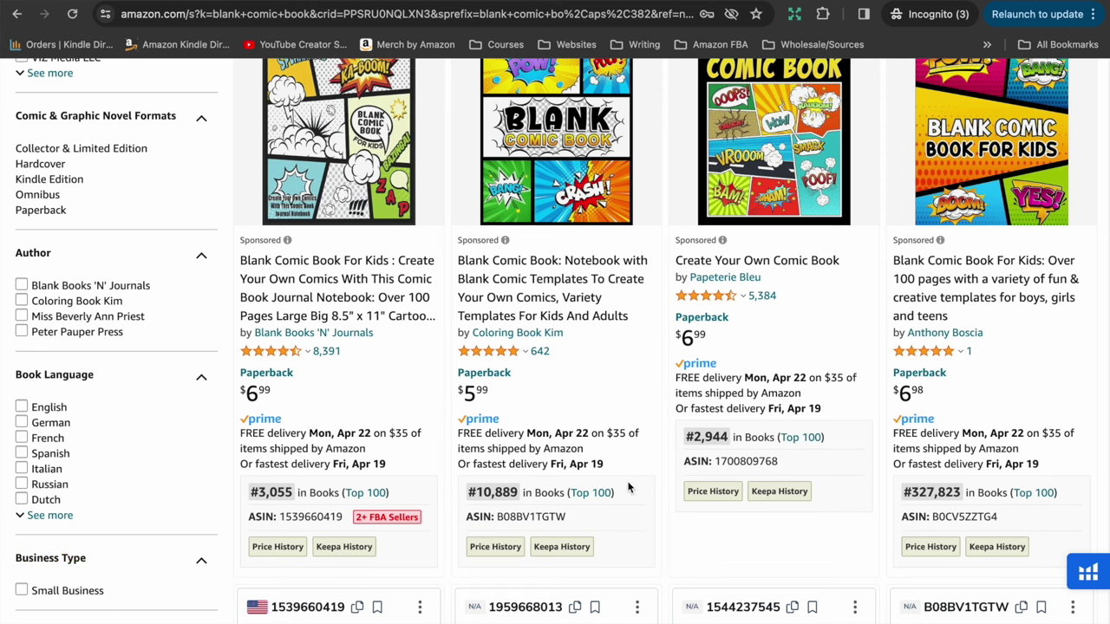
{"action": "scroll", "coordinate": [607, 488], "scroll_direction": "down", "scroll_amount": 5}
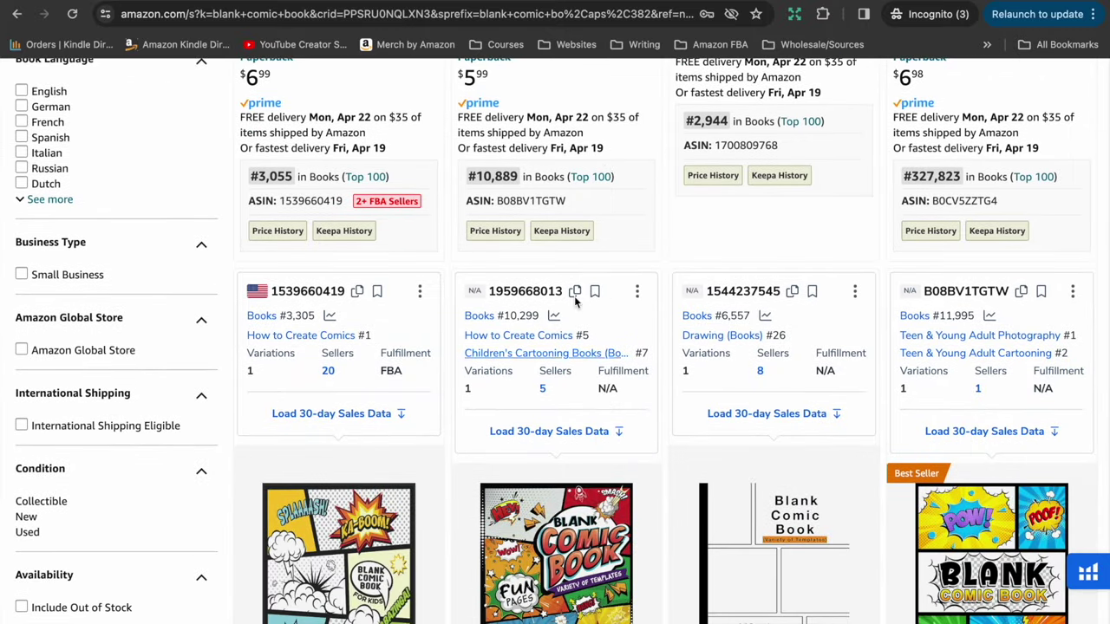
{"action": "scroll", "coordinate": [711, 173], "scroll_direction": "down", "scroll_amount": 6}
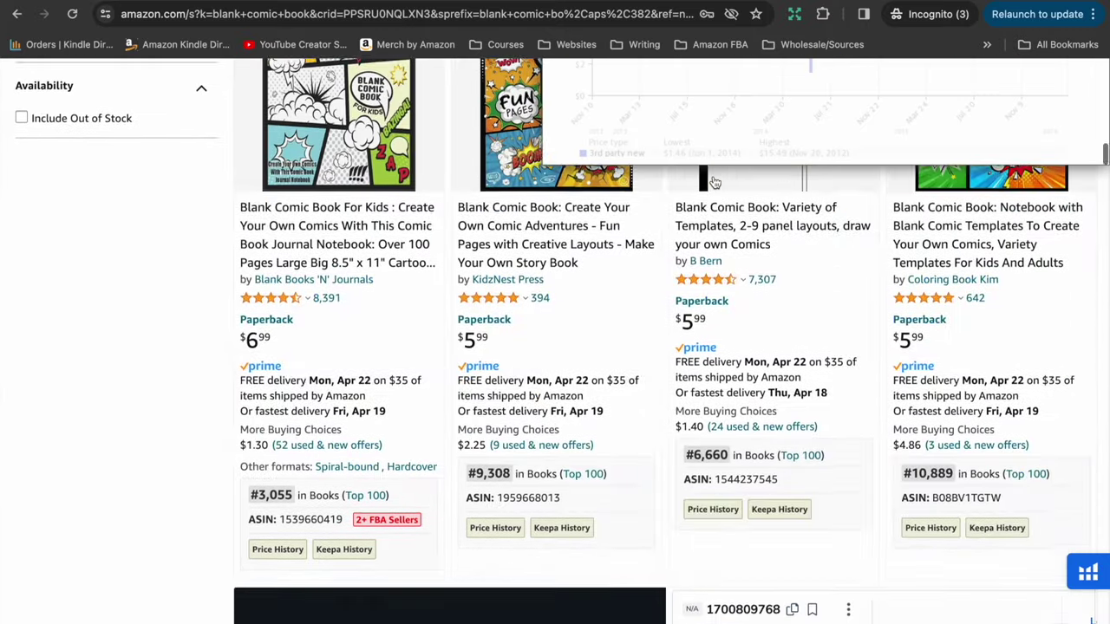
{"action": "scroll", "coordinate": [225, 534], "scroll_direction": "down", "scroll_amount": 3}
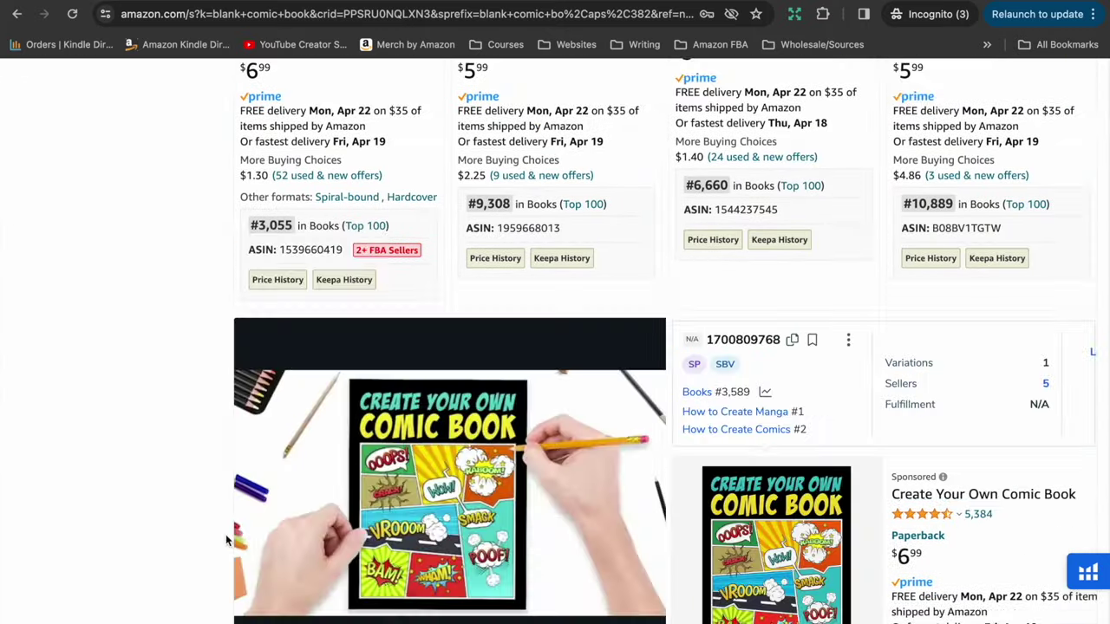
{"action": "scroll", "coordinate": [227, 530], "scroll_direction": "down", "scroll_amount": 8}
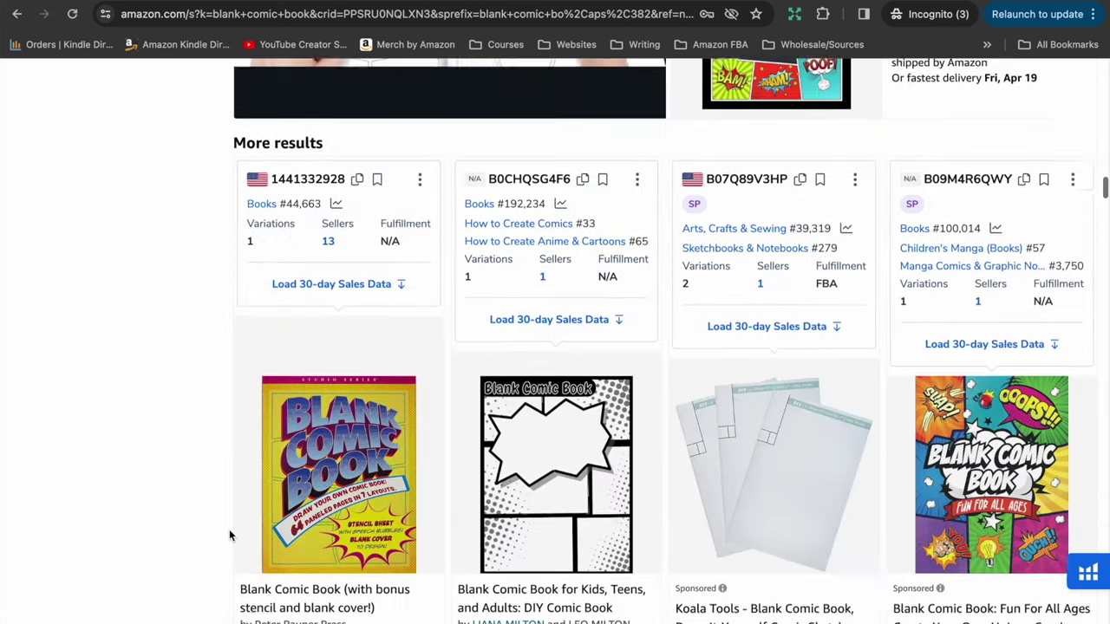
{"action": "scroll", "coordinate": [229, 529], "scroll_direction": "down", "scroll_amount": 4}
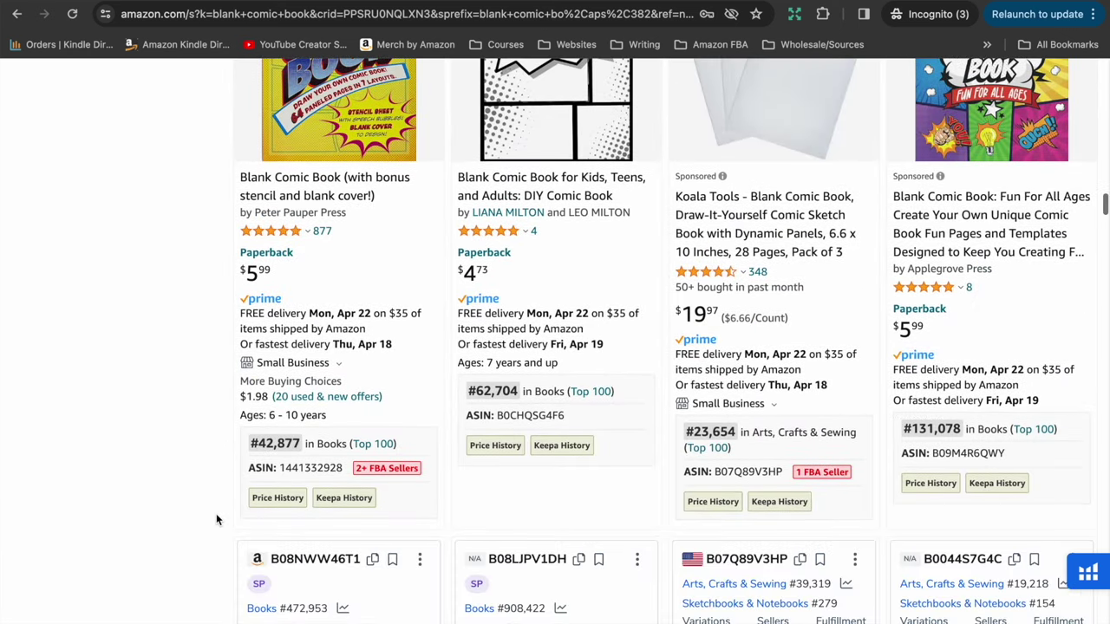
{"action": "scroll", "coordinate": [217, 518], "scroll_direction": "down", "scroll_amount": 5}
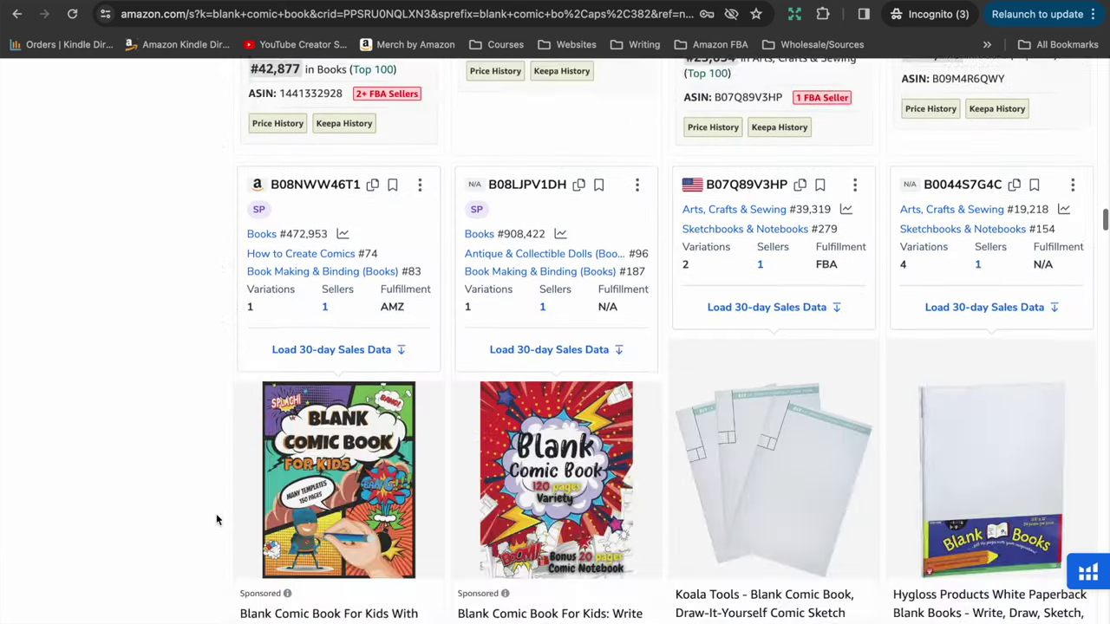
{"action": "scroll", "coordinate": [216, 520], "scroll_direction": "down", "scroll_amount": 1}
{"action": "scroll", "coordinate": [216, 519], "scroll_direction": "down", "scroll_amount": 4}
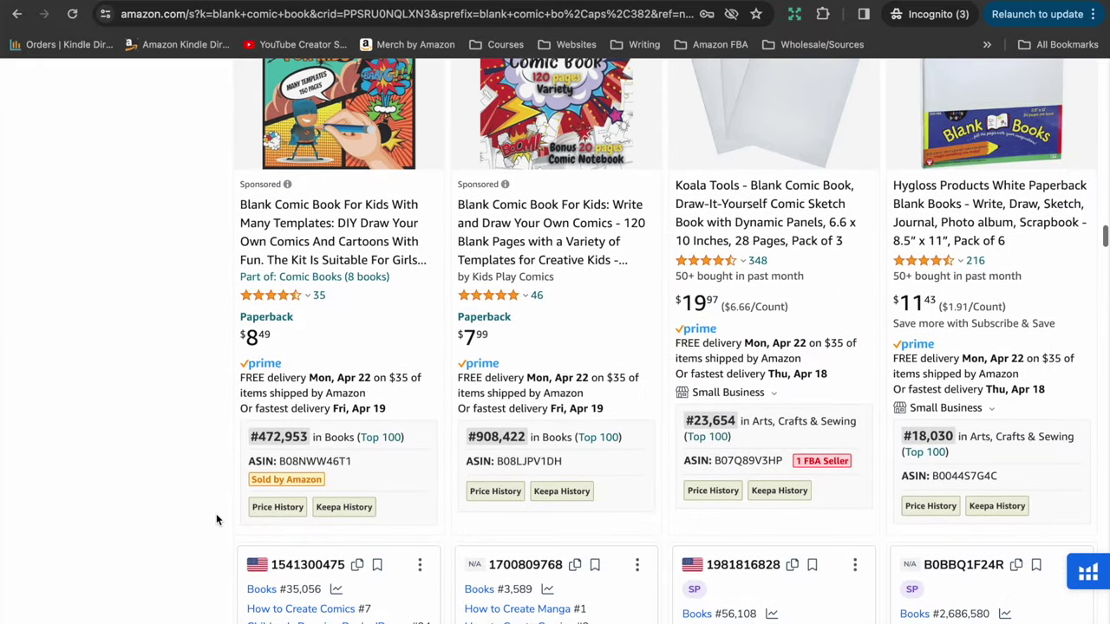
{"action": "scroll", "coordinate": [216, 519], "scroll_direction": "down", "scroll_amount": 6}
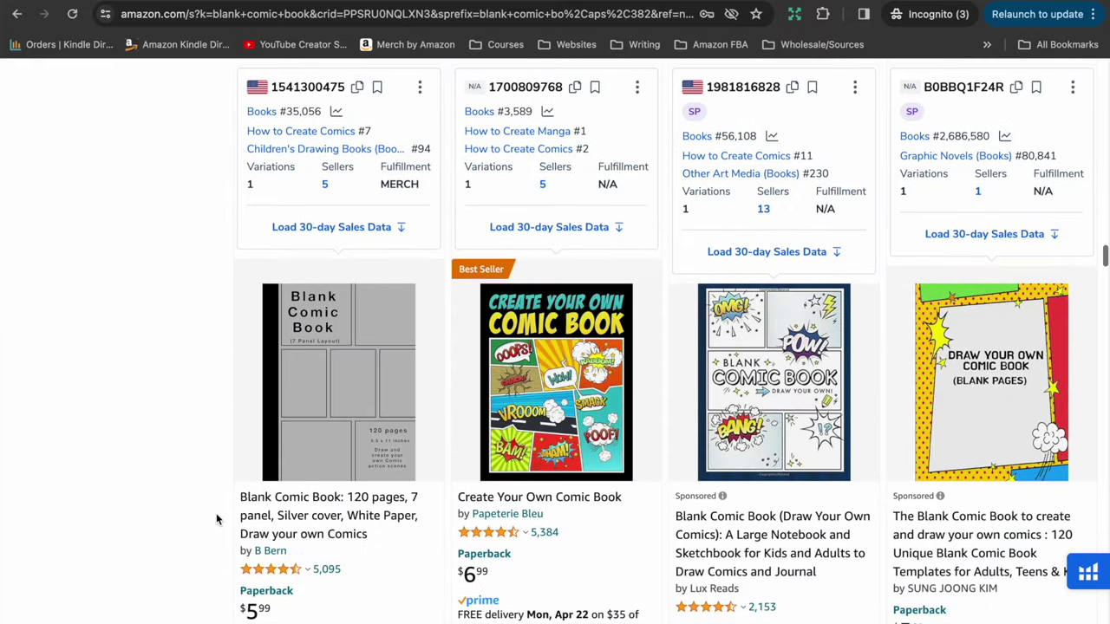
{"action": "scroll", "coordinate": [217, 518], "scroll_direction": "down", "scroll_amount": 2}
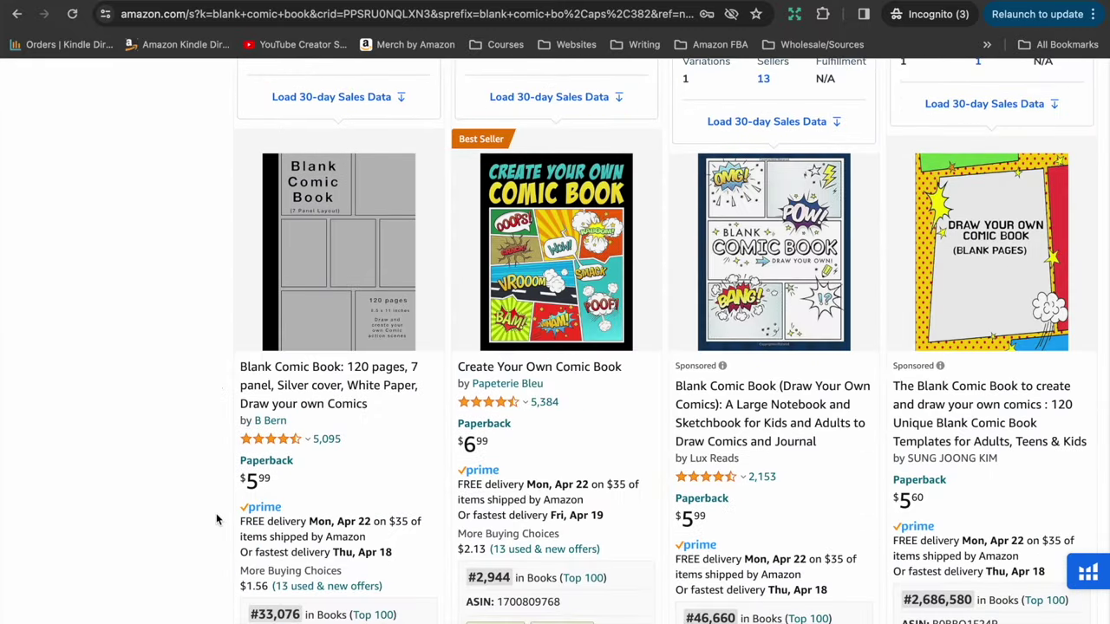
{"action": "scroll", "coordinate": [217, 519], "scroll_direction": "down", "scroll_amount": 2}
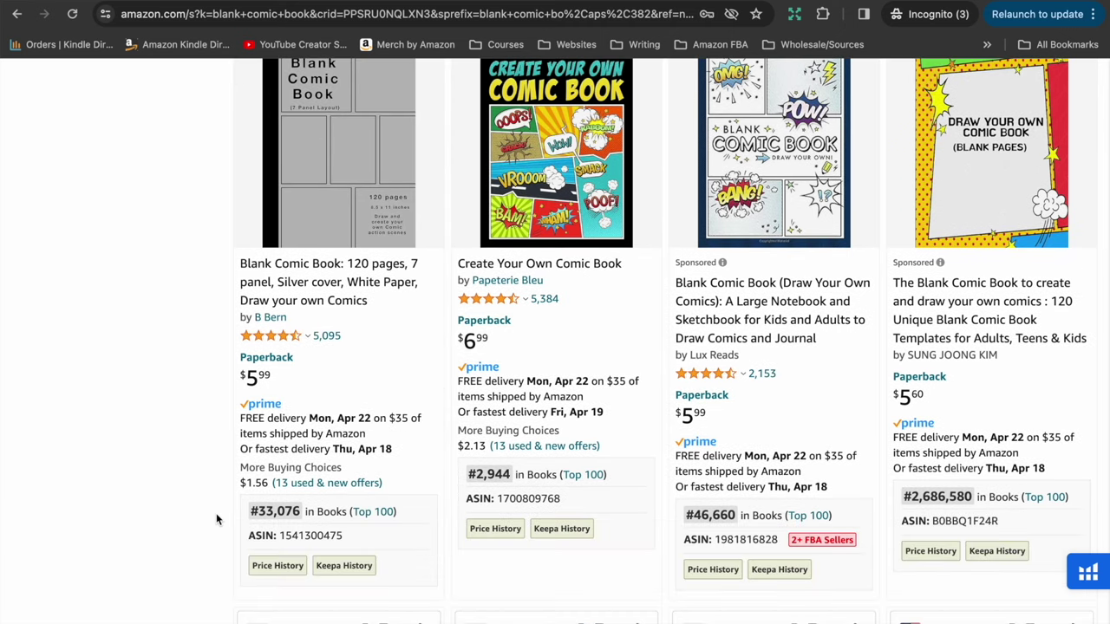
{"action": "scroll", "coordinate": [216, 518], "scroll_direction": "down", "scroll_amount": 8}
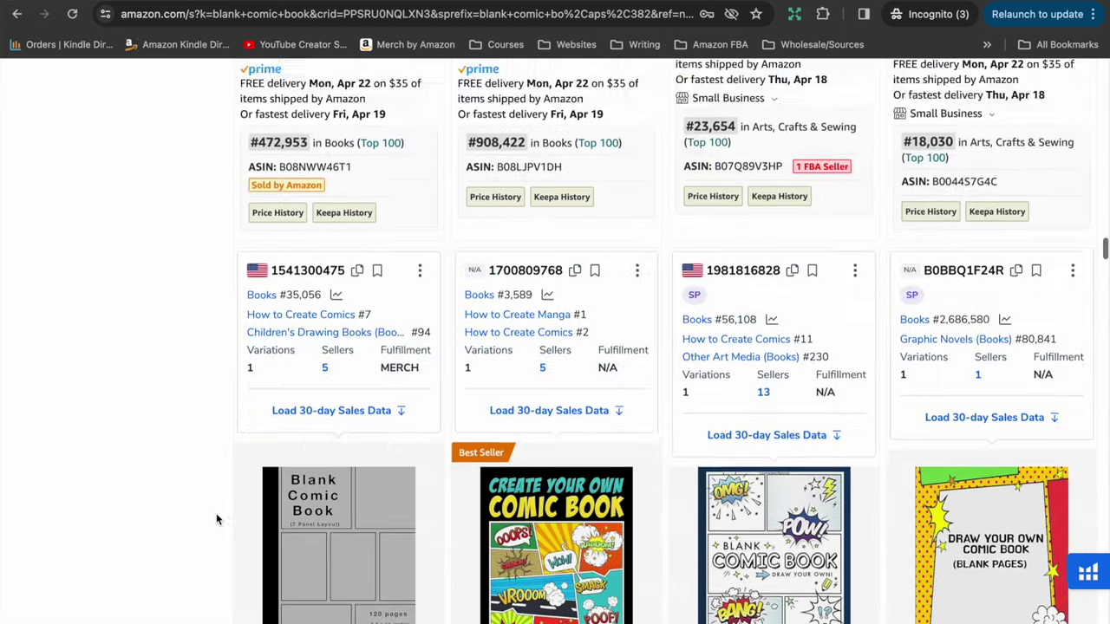
{"action": "scroll", "coordinate": [217, 520], "scroll_direction": "up", "scroll_amount": 6}
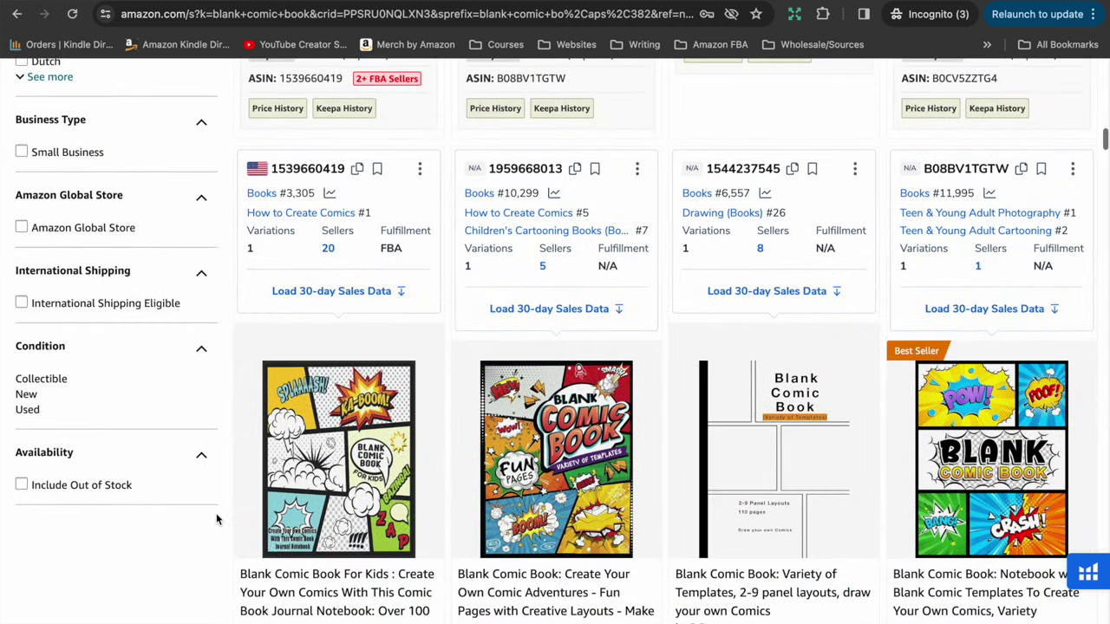
{"action": "scroll", "coordinate": [217, 518], "scroll_direction": "down", "scroll_amount": 2}
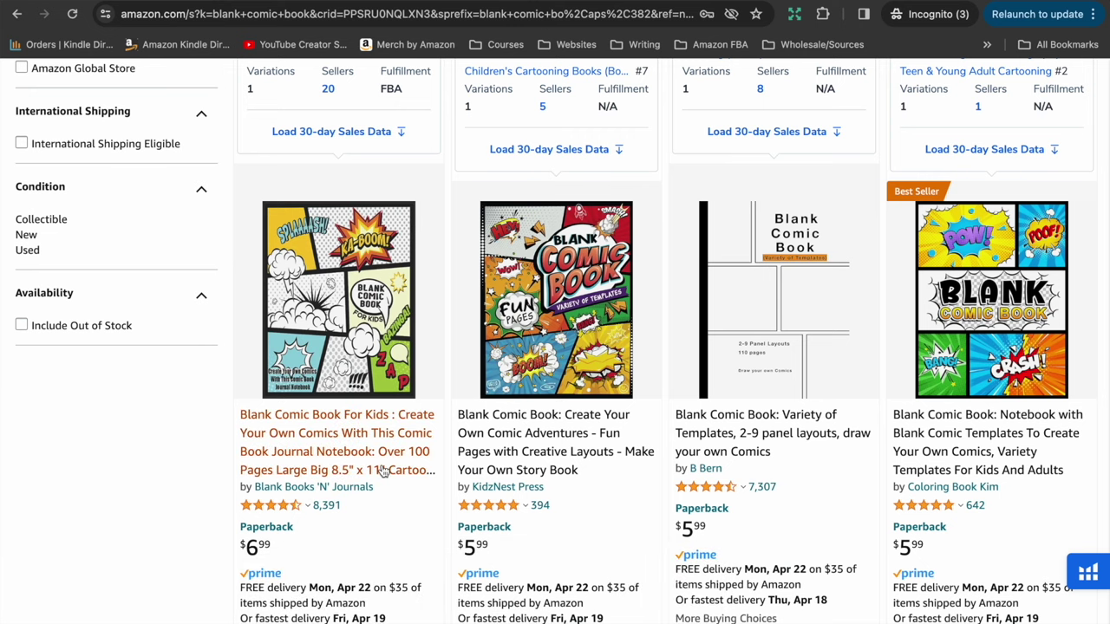
{"action": "scroll", "coordinate": [323, 441], "scroll_direction": "up", "scroll_amount": 10}
{"action": "scroll", "coordinate": [382, 468], "scroll_direction": "down", "scroll_amount": 2}
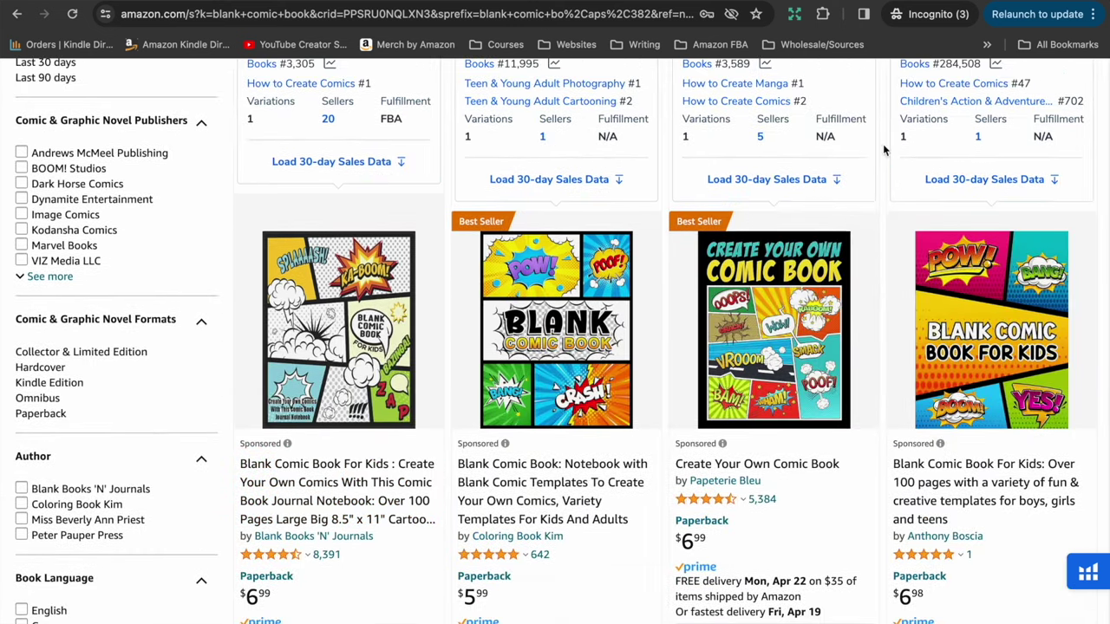
{"action": "left_click", "coordinate": [784, 234]}
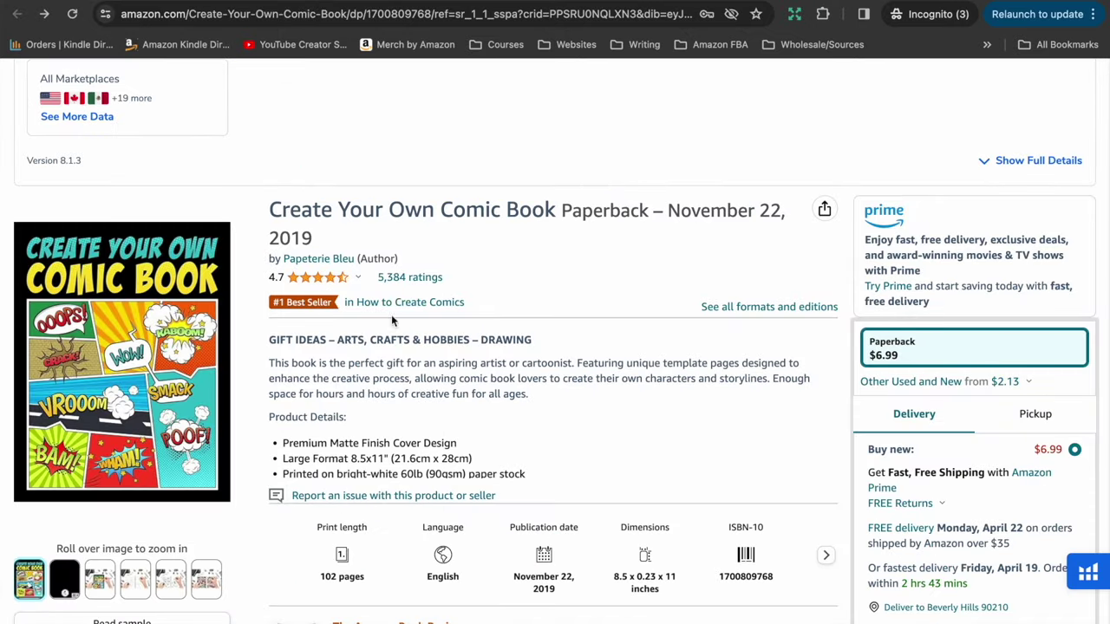
{"action": "scroll", "coordinate": [415, 328], "scroll_direction": "down", "scroll_amount": 1}
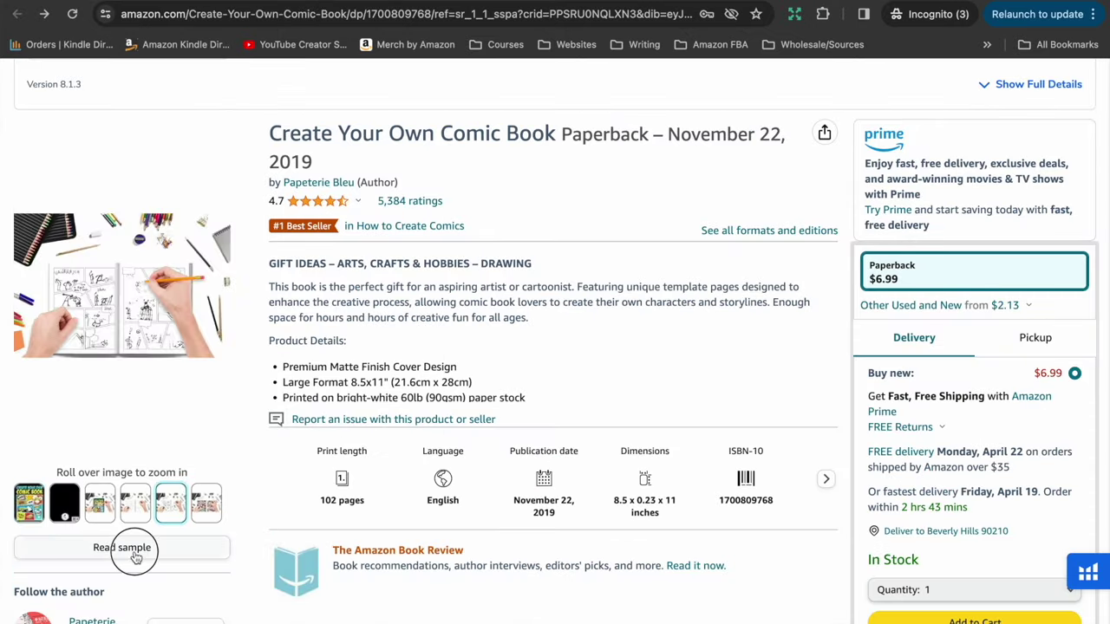
{"action": "left_click", "coordinate": [123, 548]}
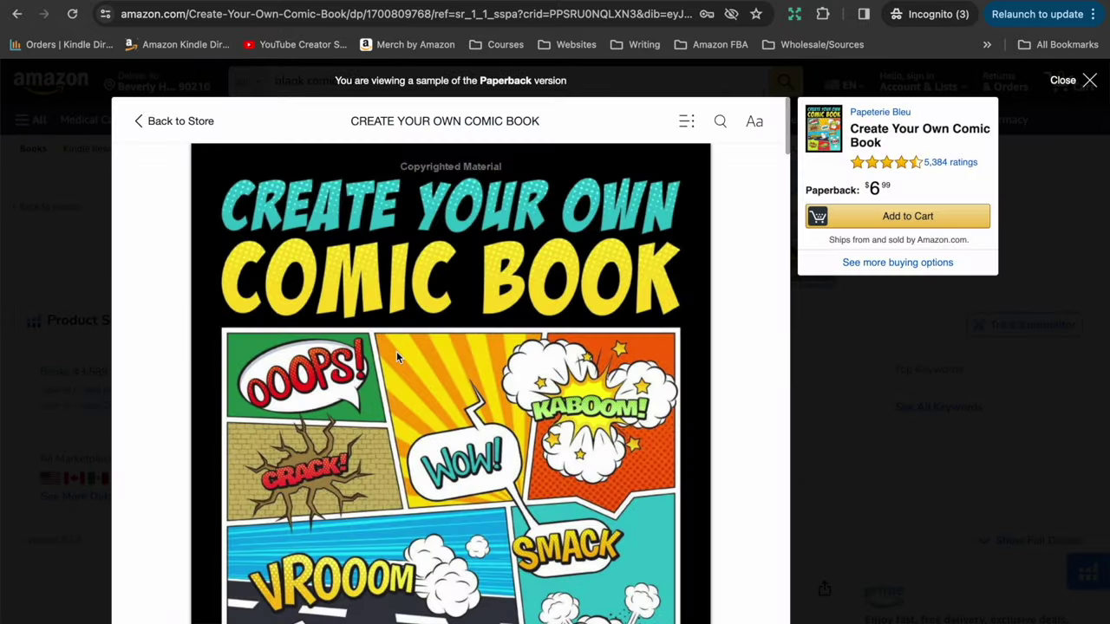
{"action": "scroll", "coordinate": [397, 350], "scroll_direction": "down", "scroll_amount": 15}
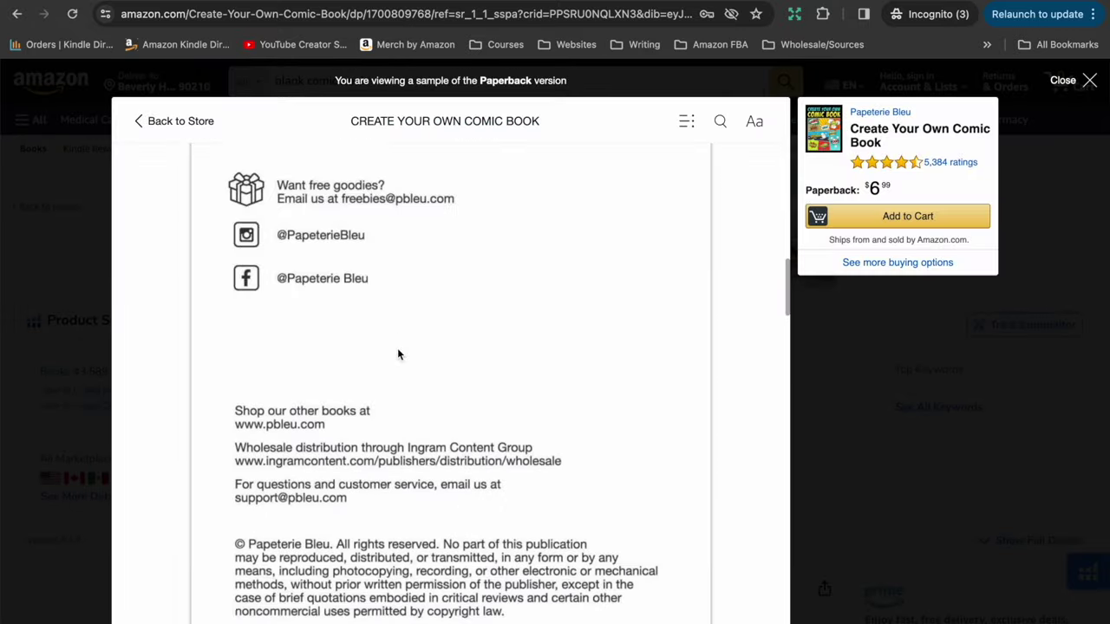
{"action": "scroll", "coordinate": [397, 350], "scroll_direction": "down", "scroll_amount": 10}
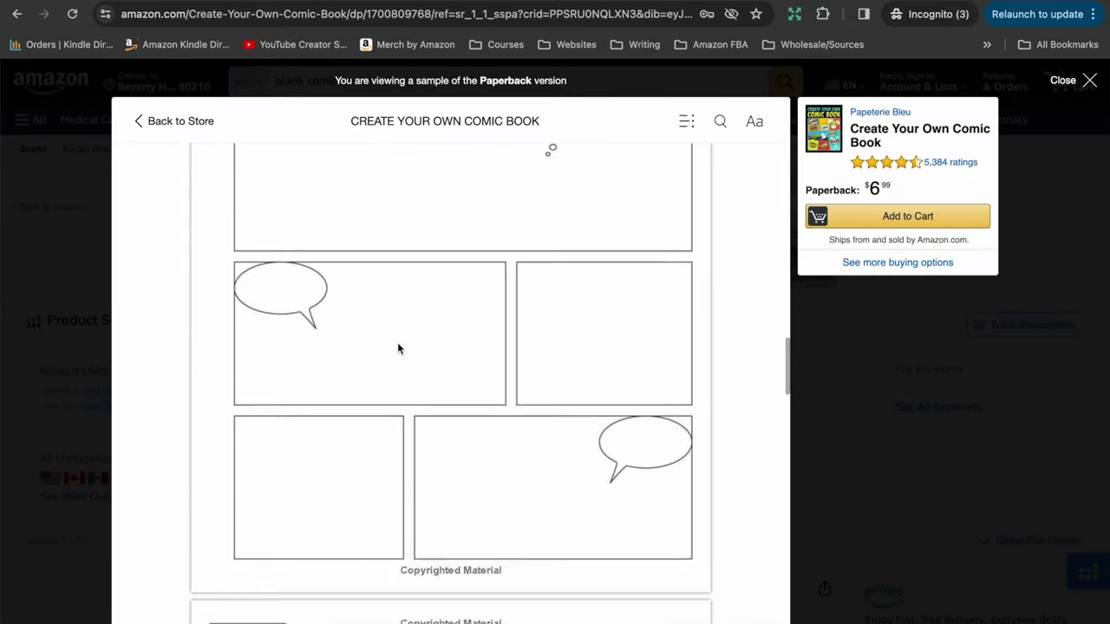
{"action": "scroll", "coordinate": [397, 349], "scroll_direction": "down", "scroll_amount": 10}
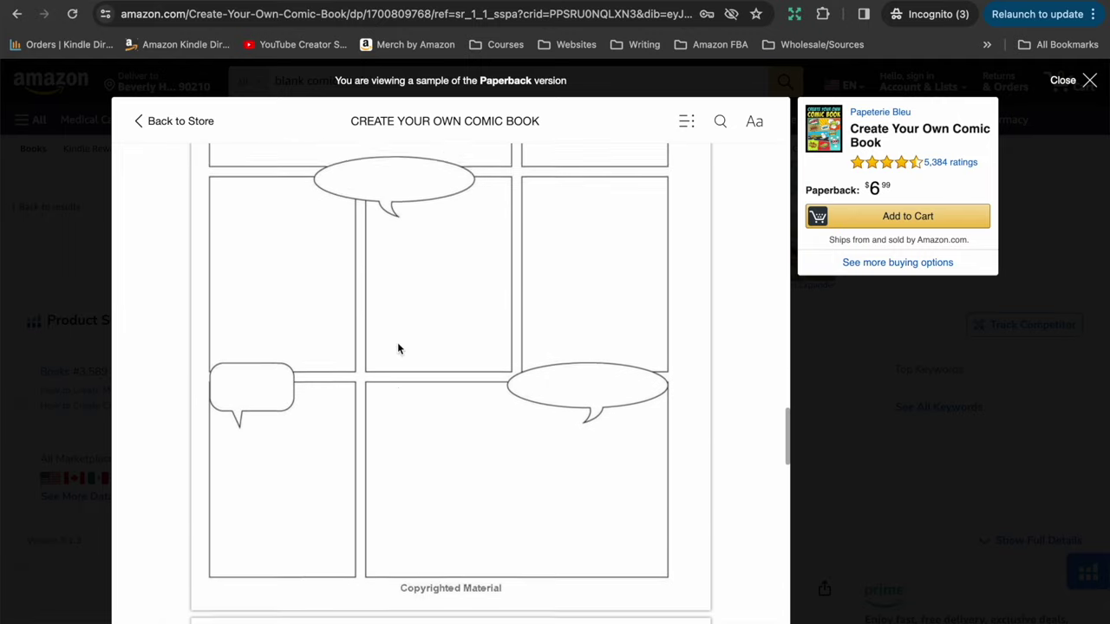
{"action": "scroll", "coordinate": [398, 349], "scroll_direction": "down", "scroll_amount": 10}
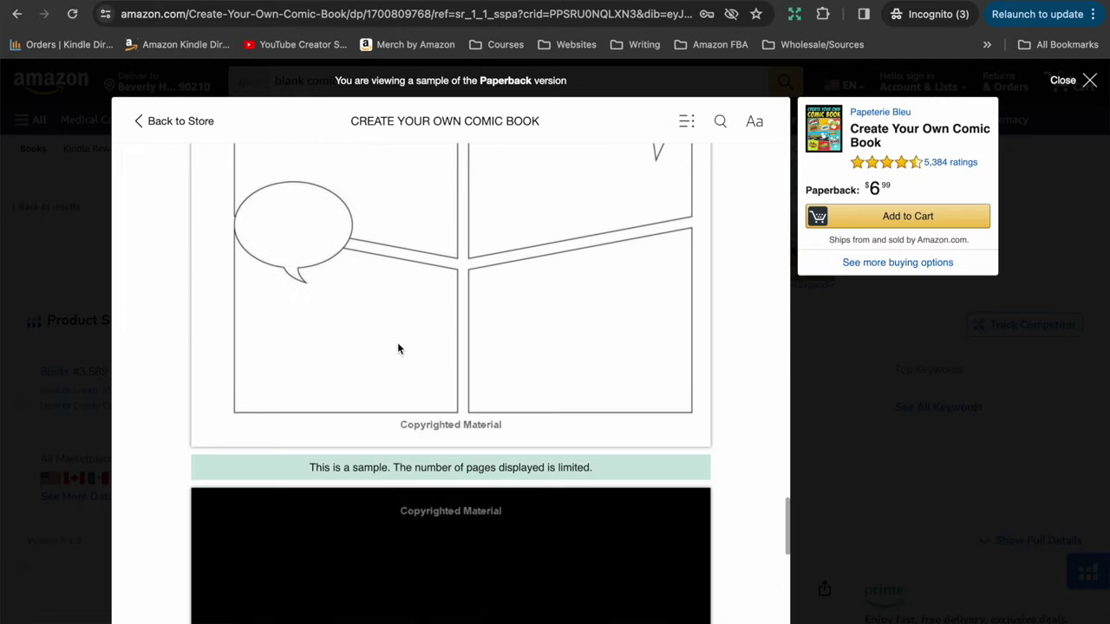
{"action": "scroll", "coordinate": [397, 349], "scroll_direction": "down", "scroll_amount": 3}
{"action": "left_click", "coordinate": [1066, 80]}
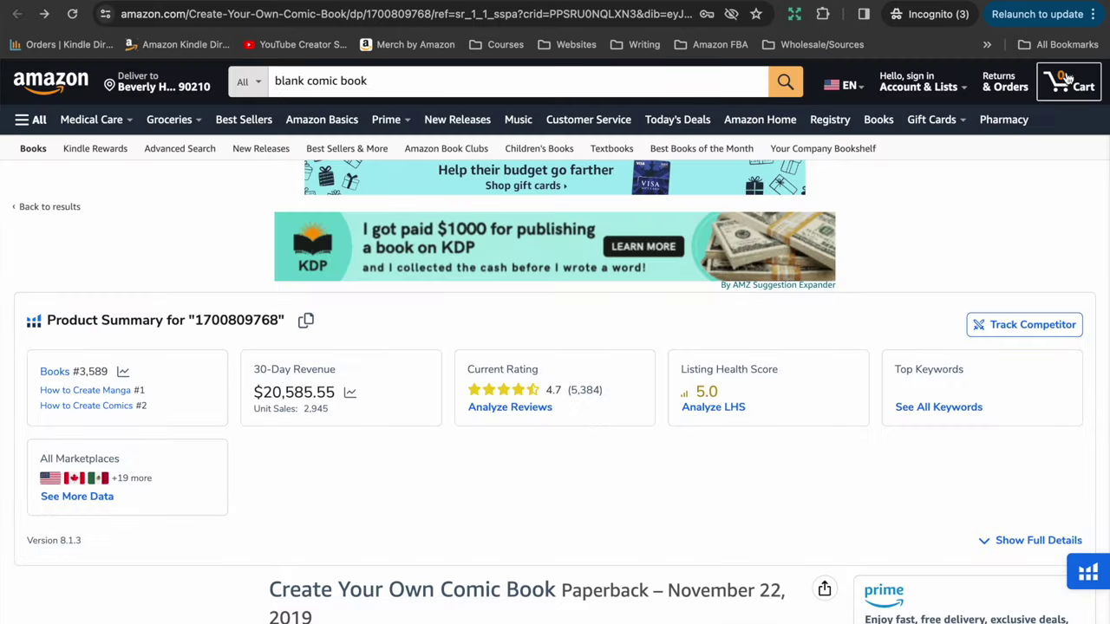
Scroll the Blank Comic Book For Kids page to its Product Summary with $33,041.73 revenue.
{"action": "scroll", "coordinate": [134, 295], "scroll_direction": "down", "scroll_amount": 5}
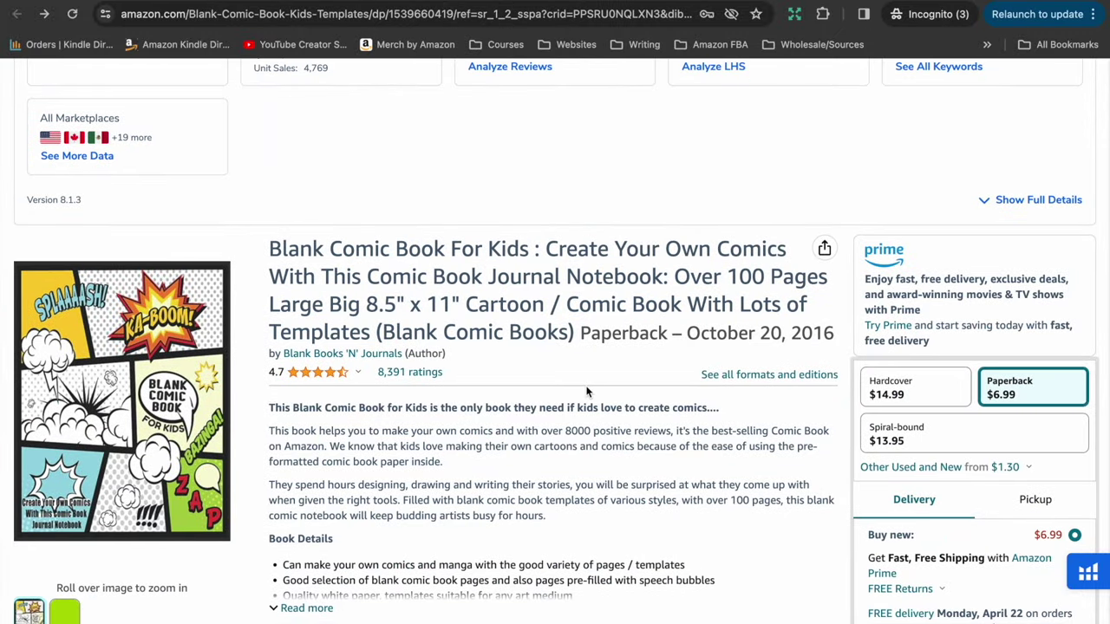
{"action": "scroll", "coordinate": [586, 392], "scroll_direction": "up", "scroll_amount": 3}
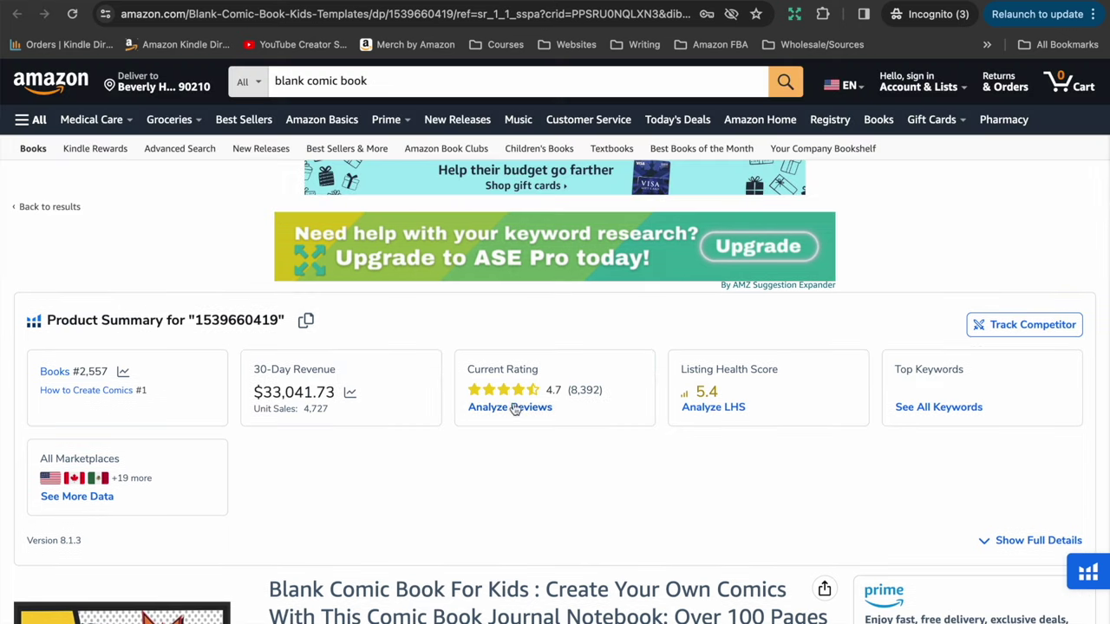
{"action": "scroll", "coordinate": [515, 409], "scroll_direction": "down", "scroll_amount": 3}
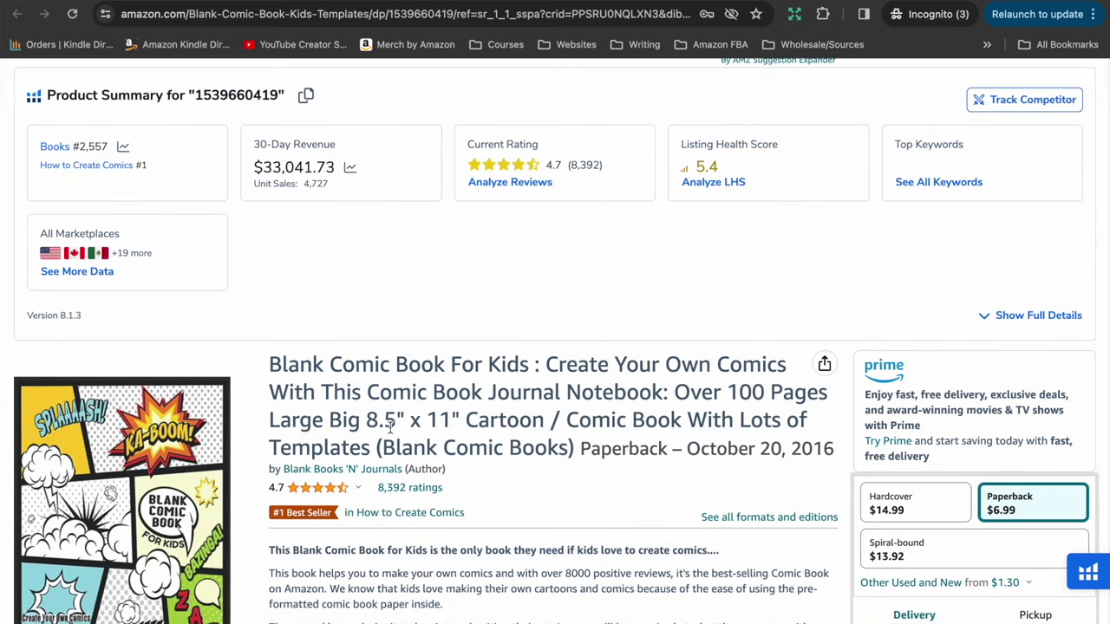
{"action": "scroll", "coordinate": [329, 468], "scroll_direction": "up", "scroll_amount": 3}
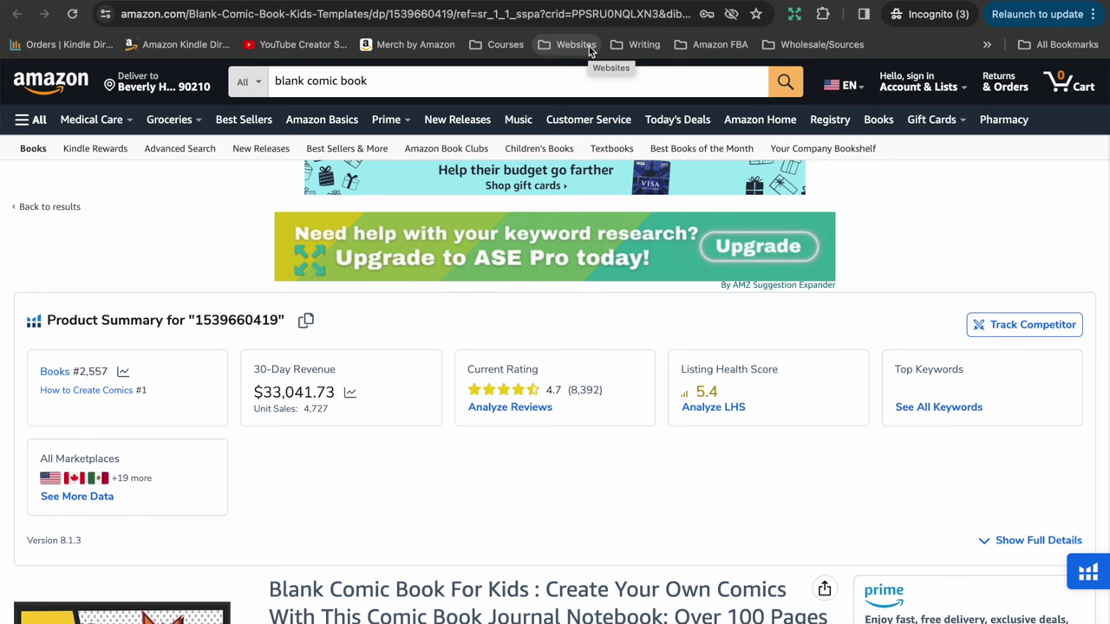
Calculate sales for BSR 2557 in the TCK calculator: about 1,106 per month, 74 per day.
{"action": "key", "text": "ctrl+Tab"}
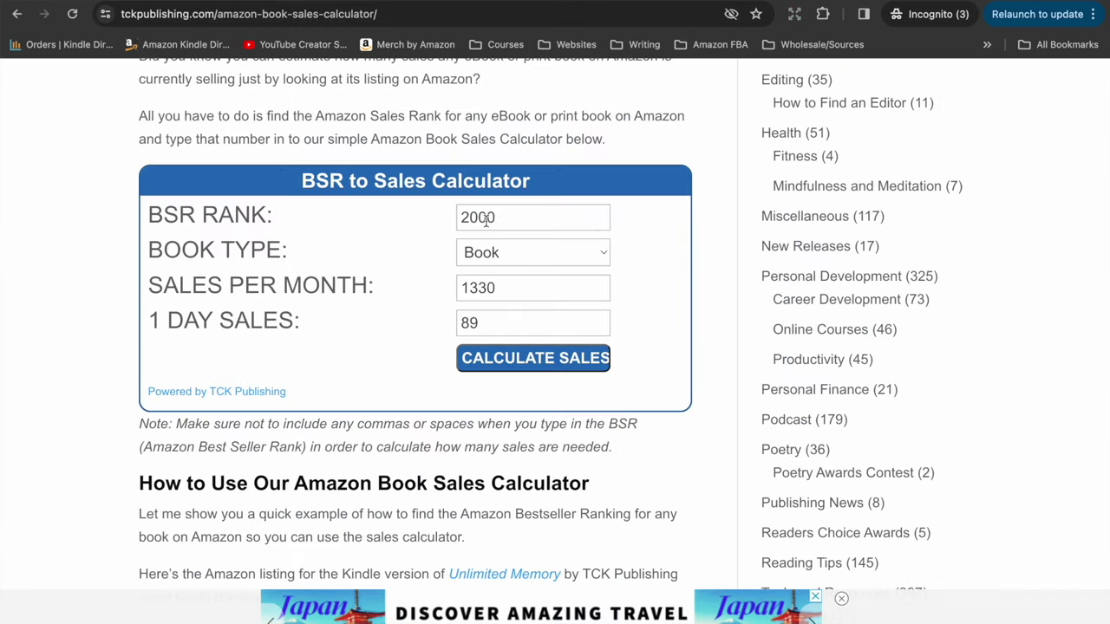
{"action": "double_click", "coordinate": [498, 221]}
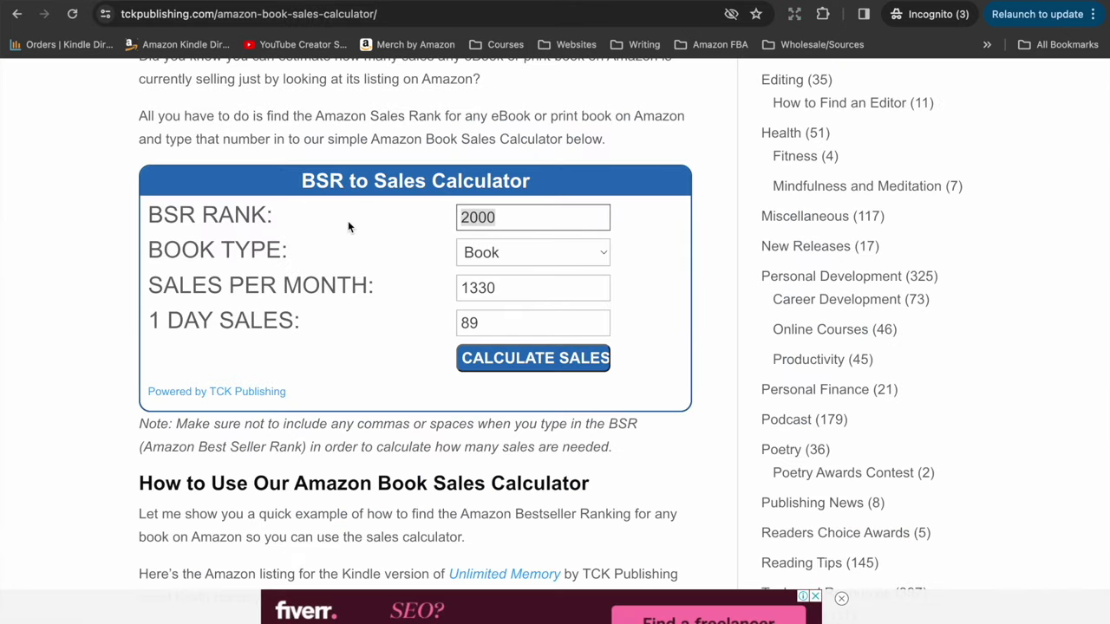
{"action": "type", "text": "2557"}
{"action": "left_click", "coordinate": [506, 361]}
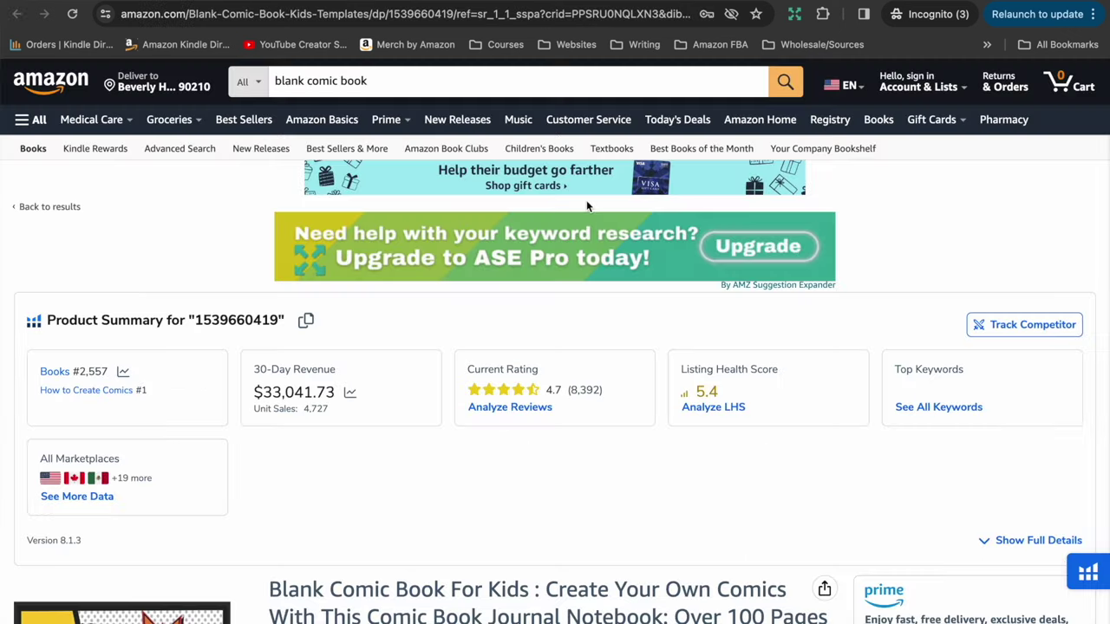
Scroll to the Helium 10 rank and price chart and set its range to All Time.
{"action": "scroll", "coordinate": [579, 296], "scroll_direction": "down", "scroll_amount": 6}
{"action": "scroll", "coordinate": [579, 295], "scroll_direction": "down", "scroll_amount": 12}
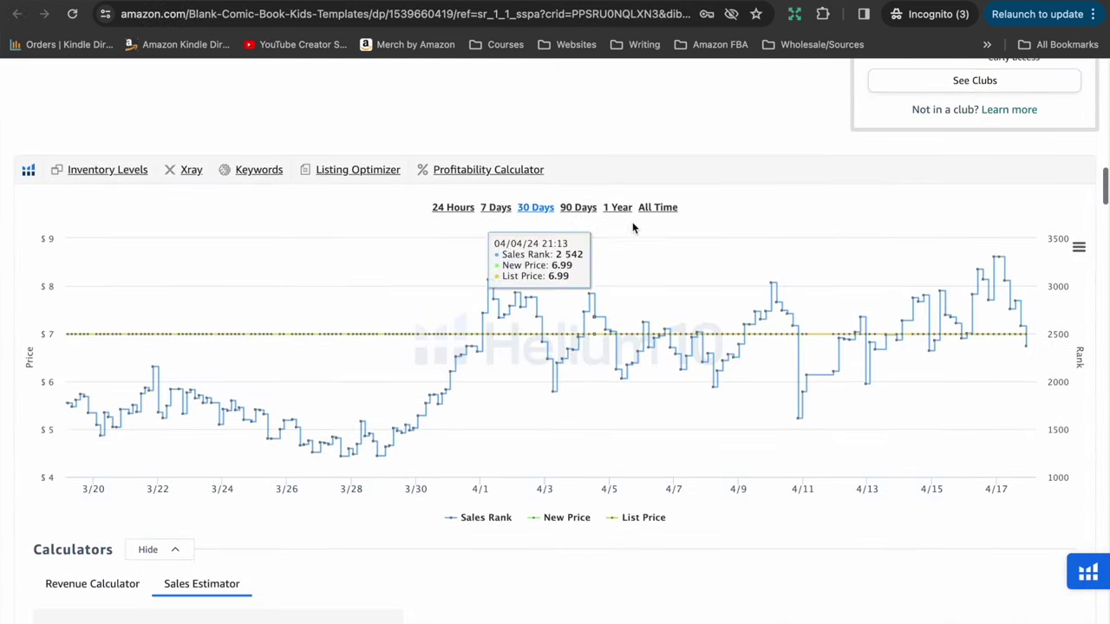
{"action": "left_click", "coordinate": [655, 208]}
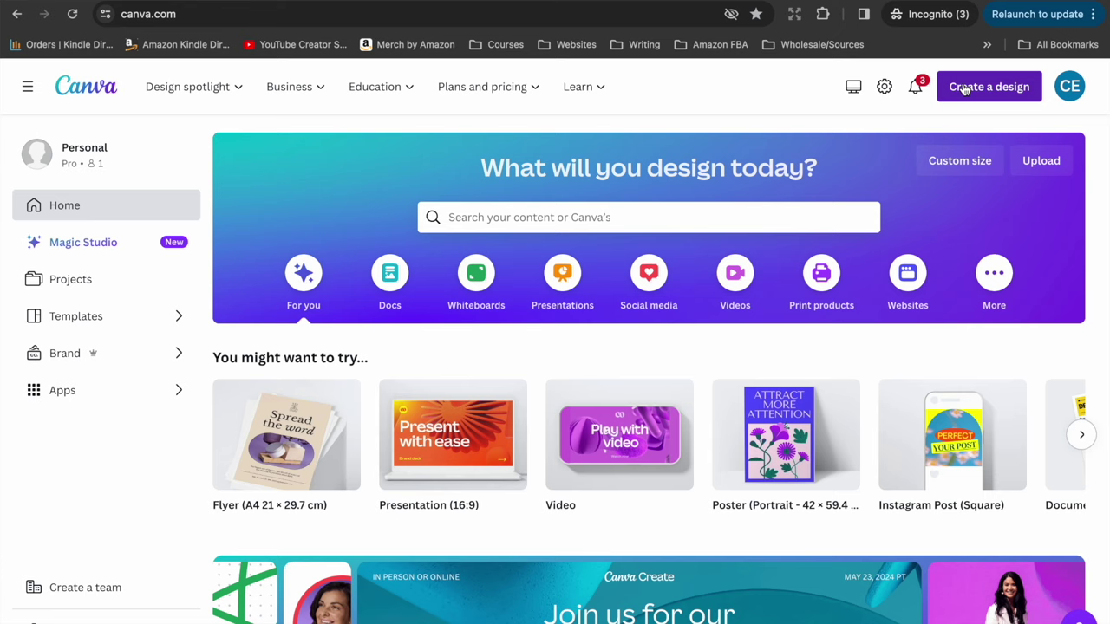
Create a new 8.5 × 11 in design and add a grey square from Shapes.
{"action": "left_click", "coordinate": [989, 87]}
{"action": "left_click", "coordinate": [794, 562]}
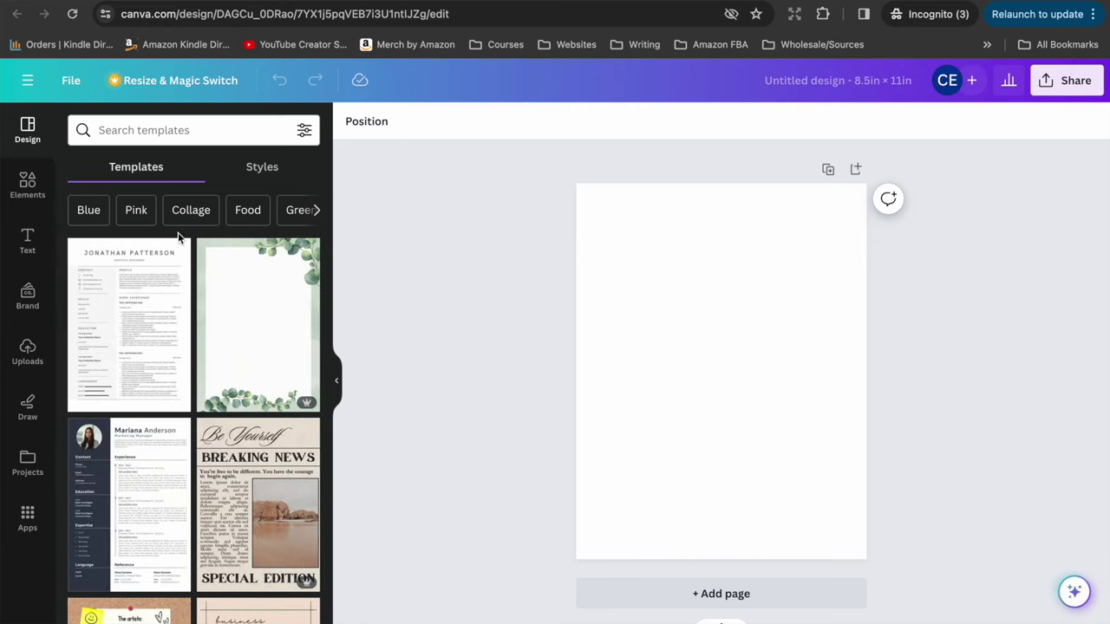
{"action": "left_click", "coordinate": [28, 192]}
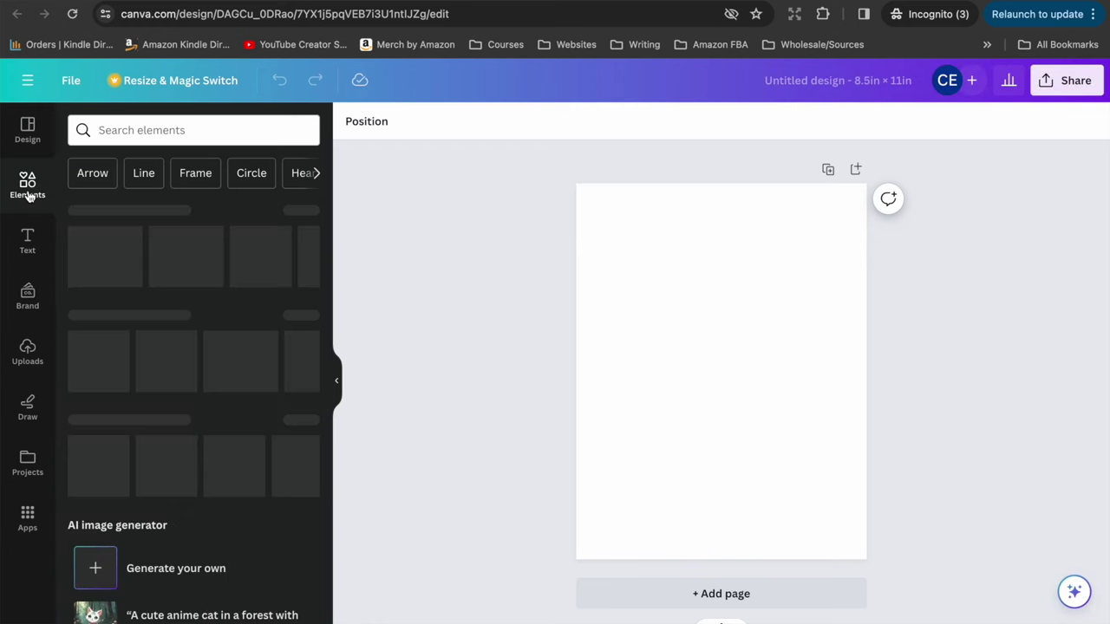
{"action": "left_click", "coordinate": [301, 318]}
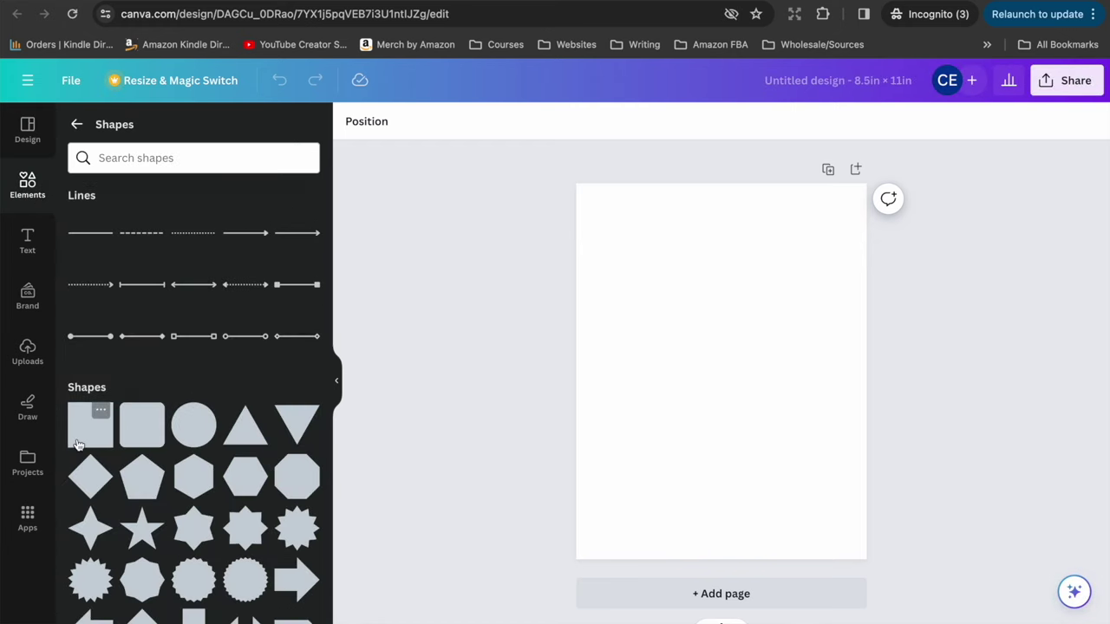
{"action": "left_click", "coordinate": [76, 441]}
Move the square top-left, copy it twice to the right, and centre the three-square row.
{"action": "left_click_drag", "start_coordinate": [711, 396], "coordinate": [684, 300]}
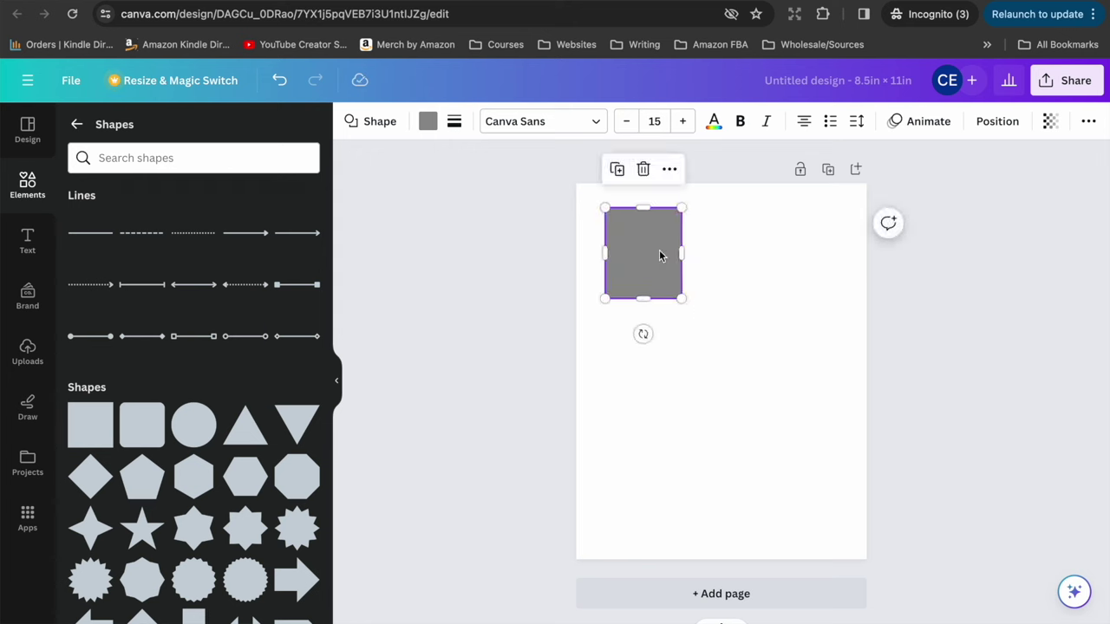
{"action": "left_click_drag", "start_coordinate": [661, 255], "coordinate": [731, 263]}
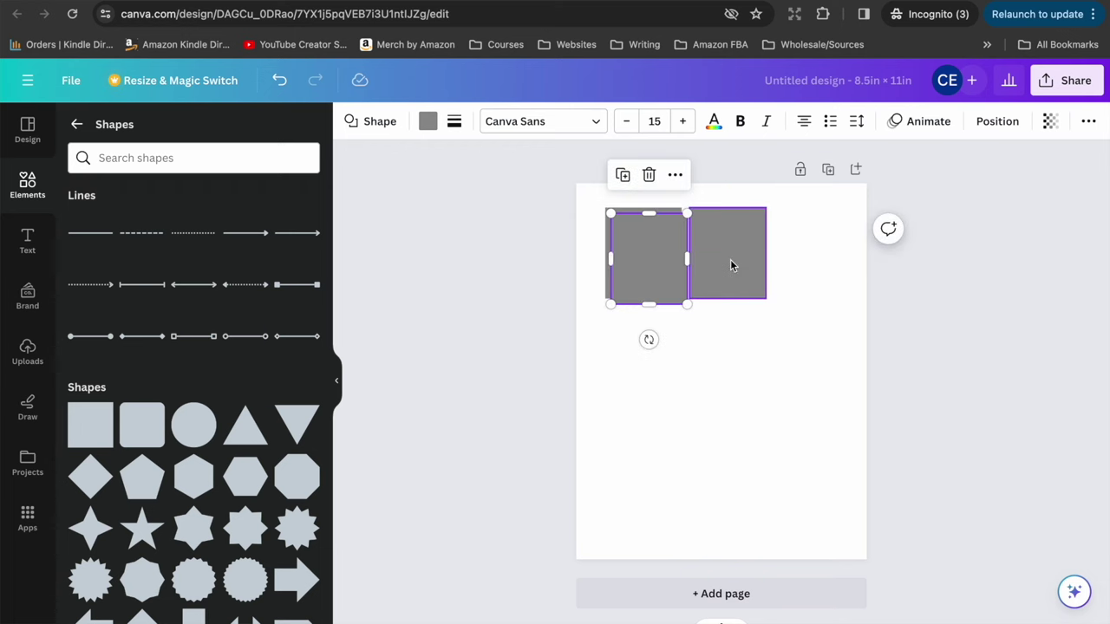
{"action": "left_click_drag", "start_coordinate": [652, 271], "coordinate": [812, 262]}
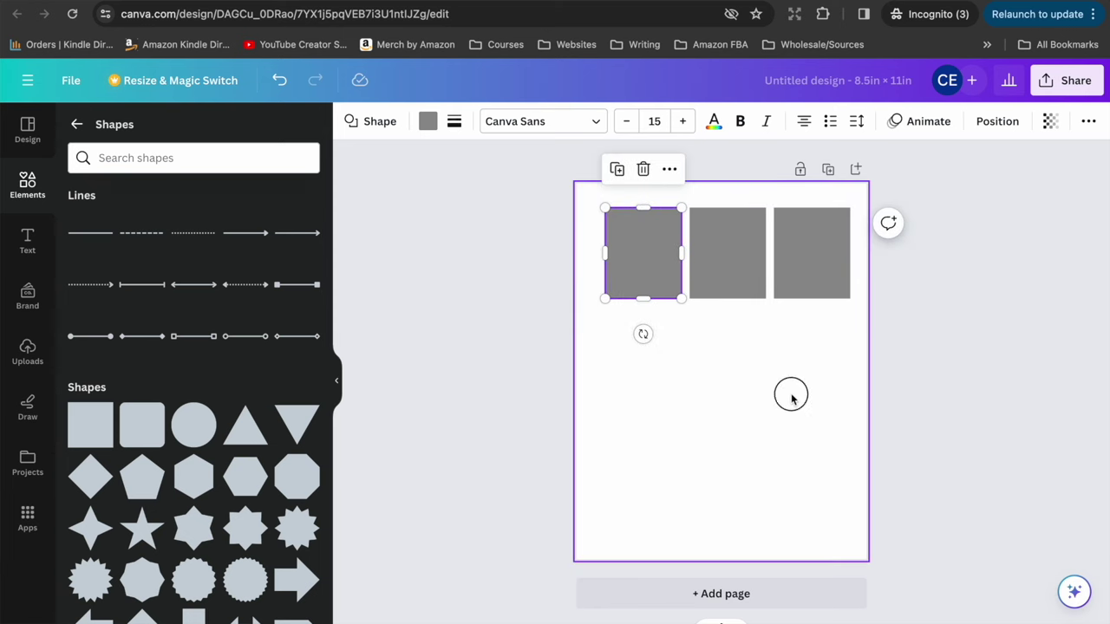
{"action": "left_click_drag", "start_coordinate": [803, 377], "coordinate": [585, 251]}
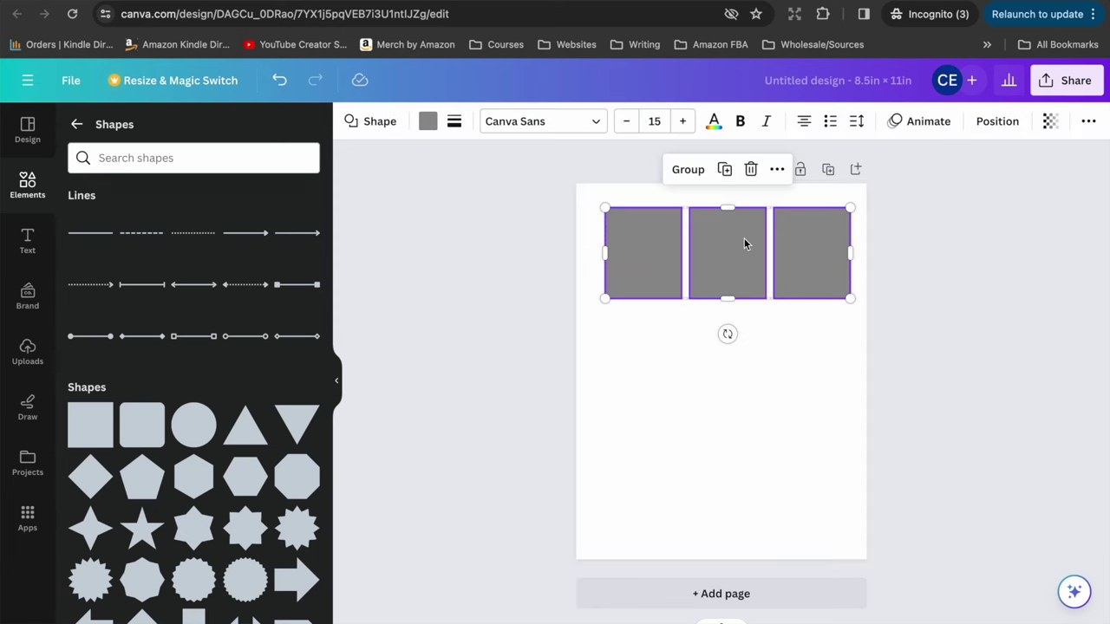
{"action": "left_click_drag", "start_coordinate": [743, 240], "coordinate": [737, 240]}
Give the left square a solid black border and a white fill.
{"action": "left_click", "coordinate": [679, 329]}
{"action": "left_click", "coordinate": [651, 260]}
{"action": "left_click", "coordinate": [455, 121]}
{"action": "left_click", "coordinate": [524, 166]}
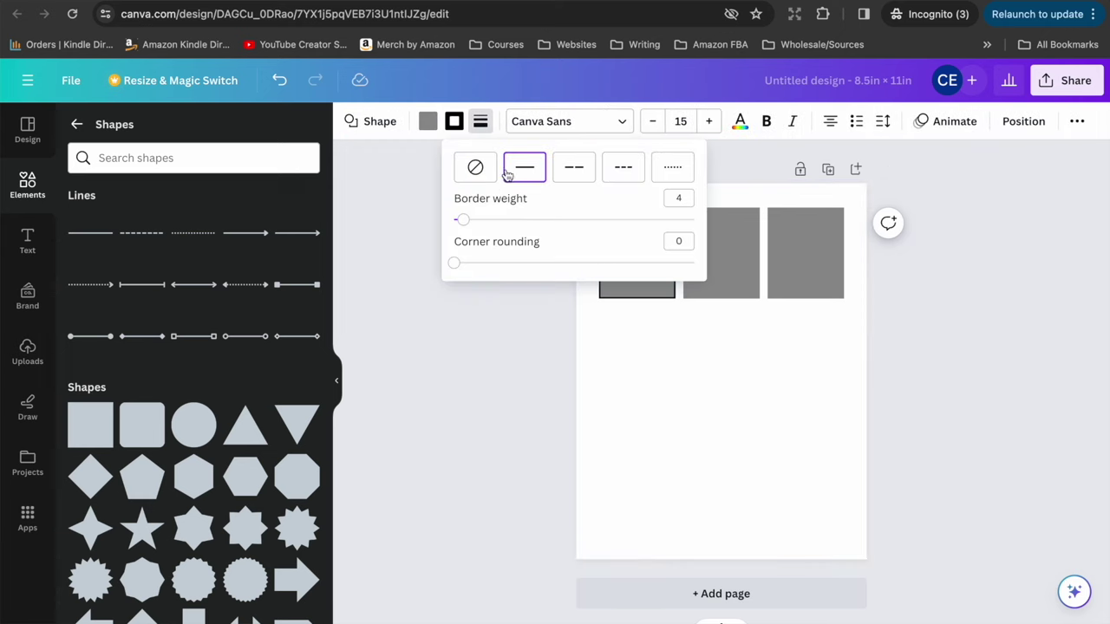
{"action": "left_click", "coordinate": [427, 121]}
{"action": "left_click", "coordinate": [269, 225]}
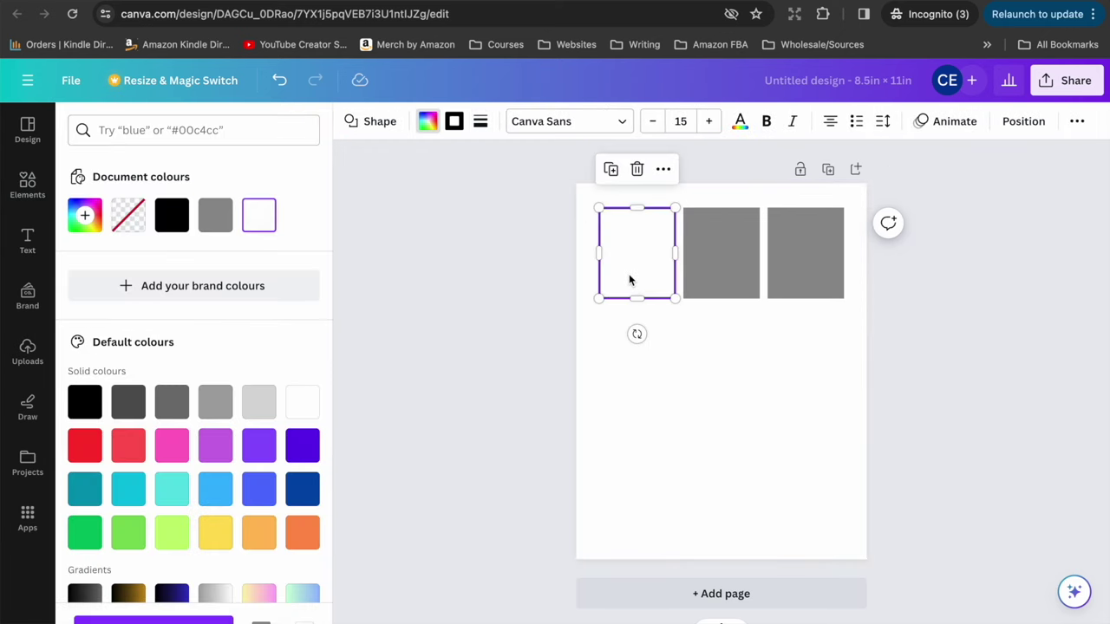
Give the middle square a solid black border and a white fill.
{"action": "left_click", "coordinate": [706, 261]}
{"action": "left_click", "coordinate": [454, 125]}
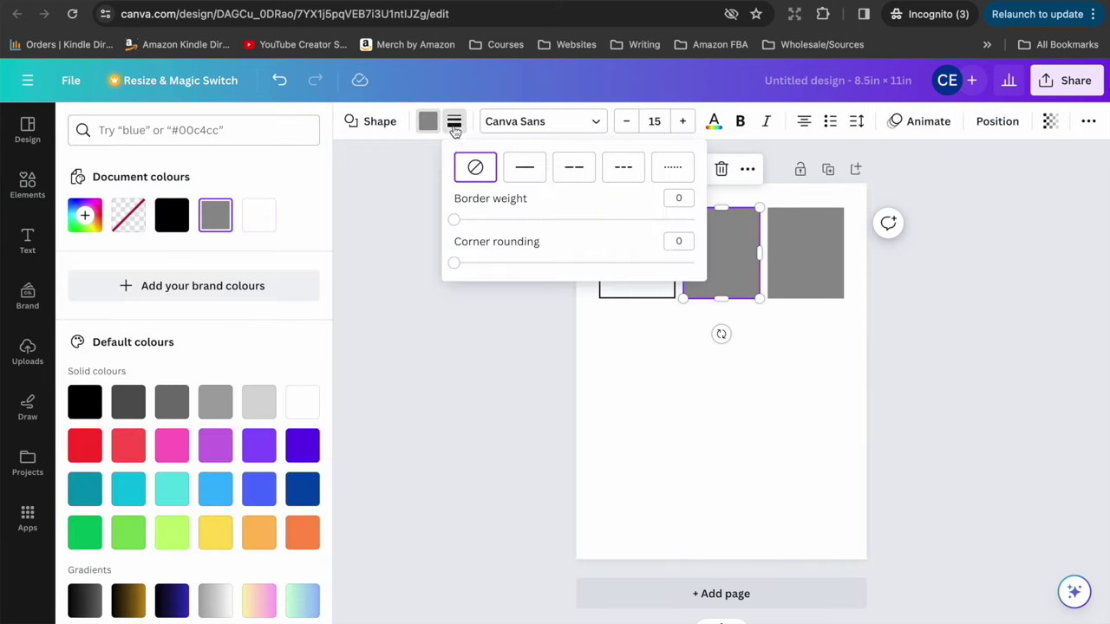
{"action": "left_click", "coordinate": [513, 172]}
{"action": "left_click", "coordinate": [428, 122]}
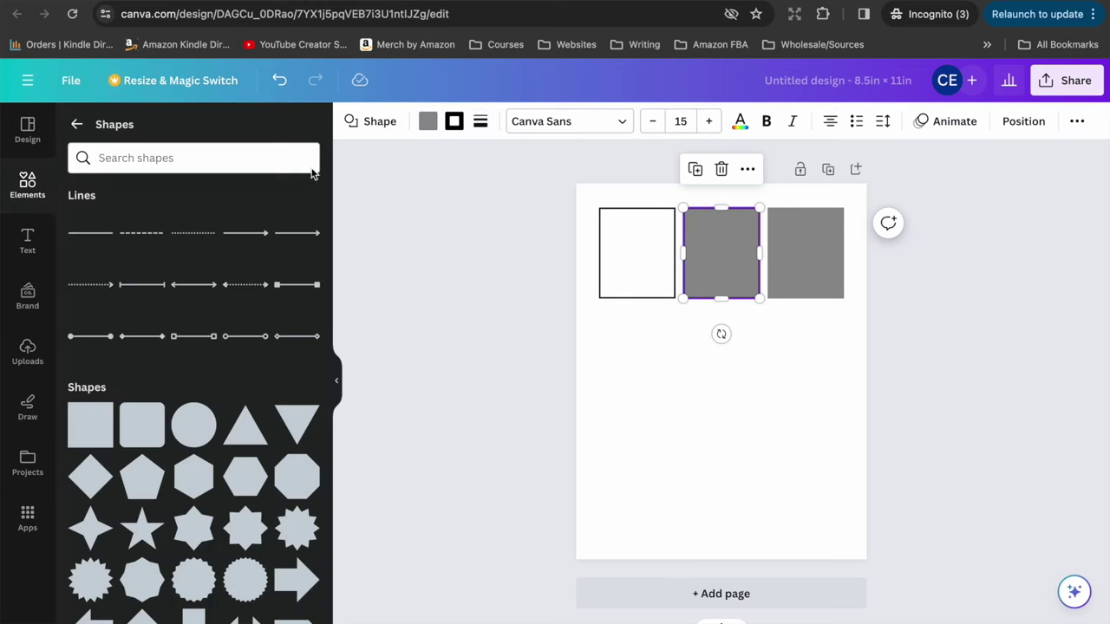
{"action": "left_click", "coordinate": [427, 127]}
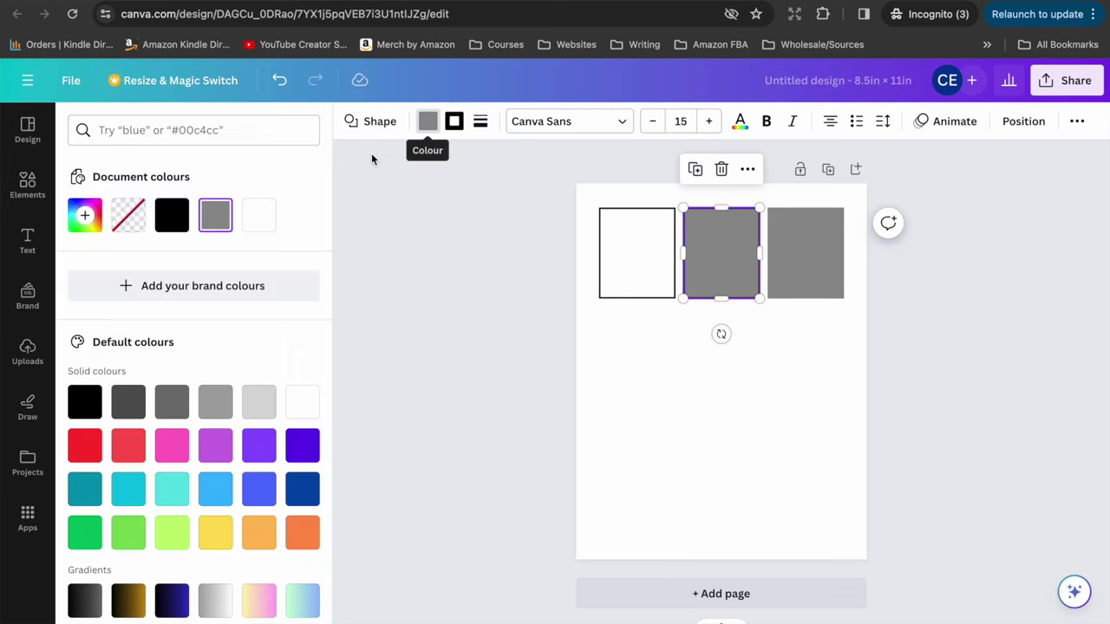
{"action": "left_click", "coordinate": [257, 224]}
Add a solid border to the third grey square.
{"action": "left_click", "coordinate": [832, 269]}
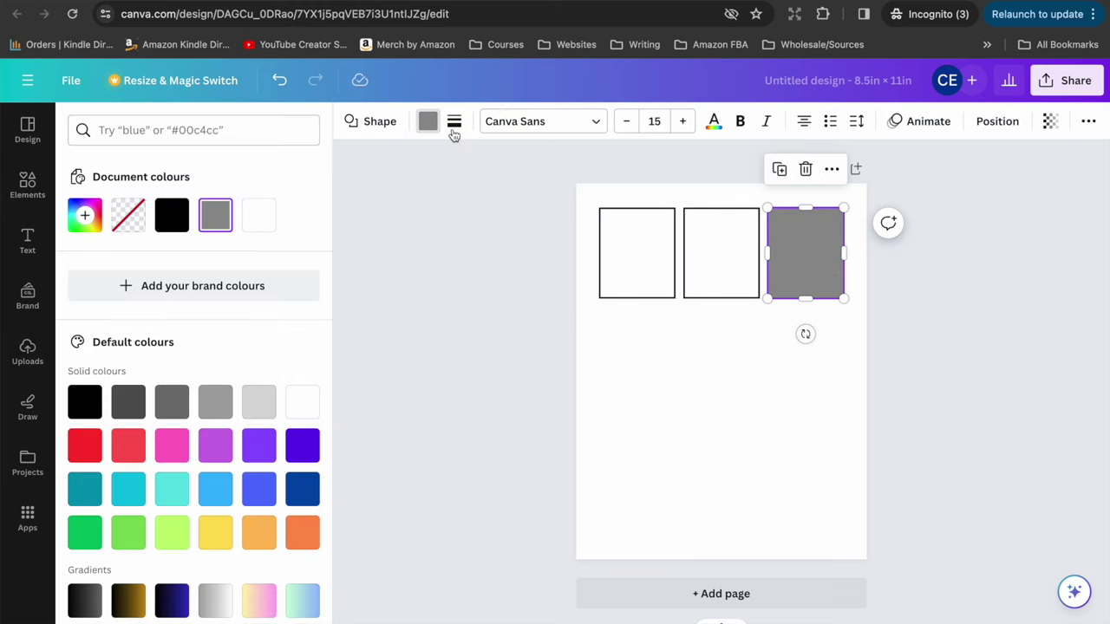
{"action": "left_click", "coordinate": [455, 124]}
{"action": "left_click", "coordinate": [515, 172]}
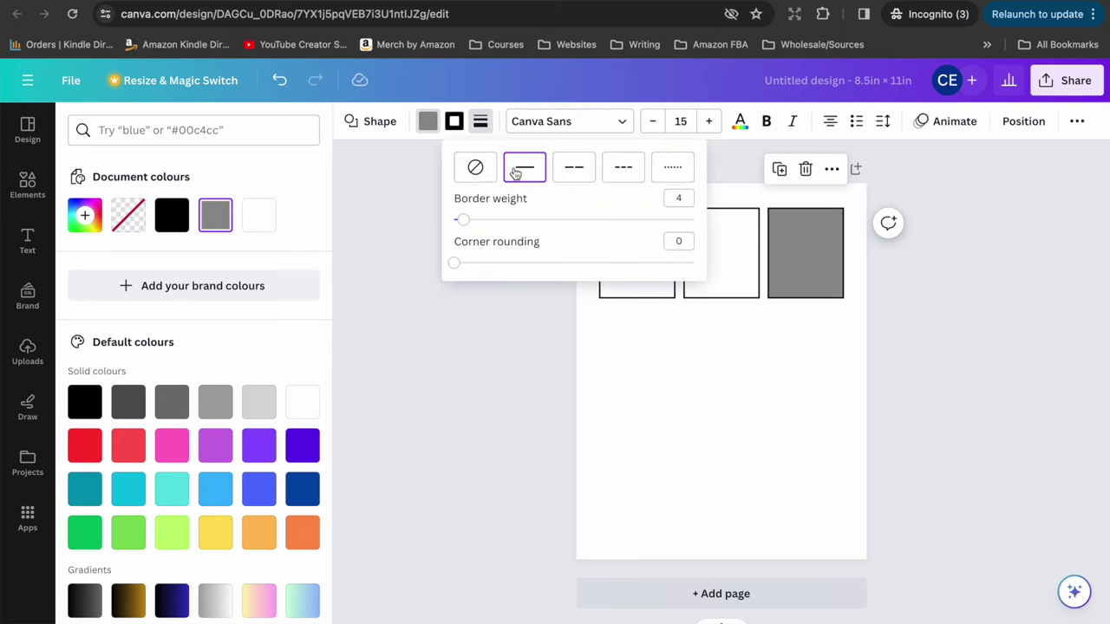
Fill the third top square with white.
{"action": "left_click", "coordinate": [427, 122]}
{"action": "left_click", "coordinate": [427, 121]}
{"action": "left_click", "coordinate": [260, 218]}
{"action": "left_click", "coordinate": [498, 426]}
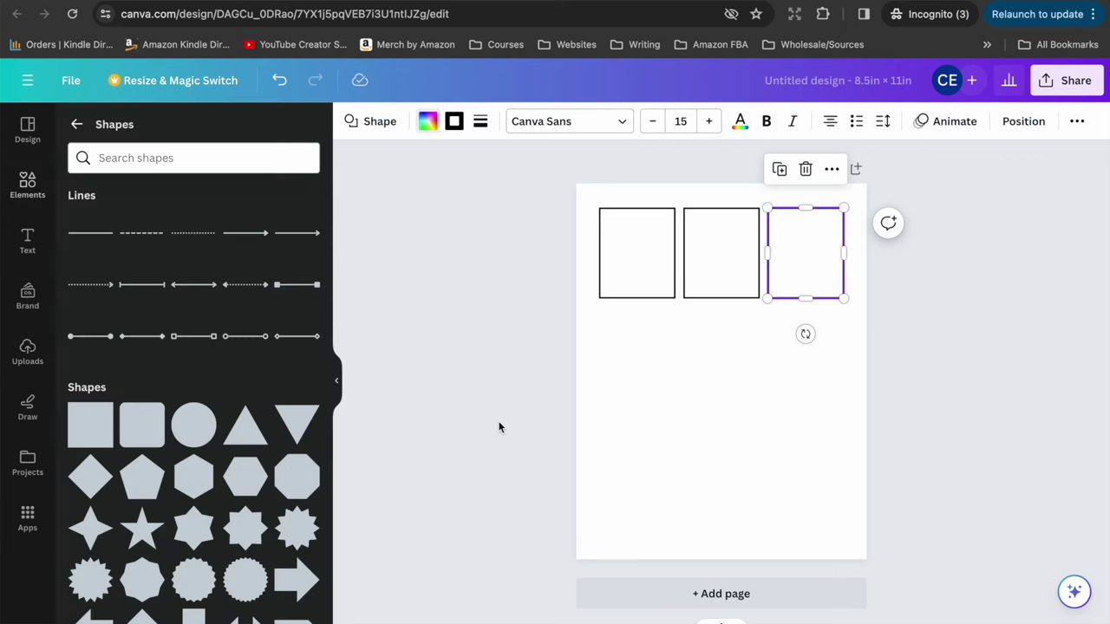
Copy the first square below the top row and resize the two larger lower panels.
{"action": "left_click", "coordinate": [730, 409]}
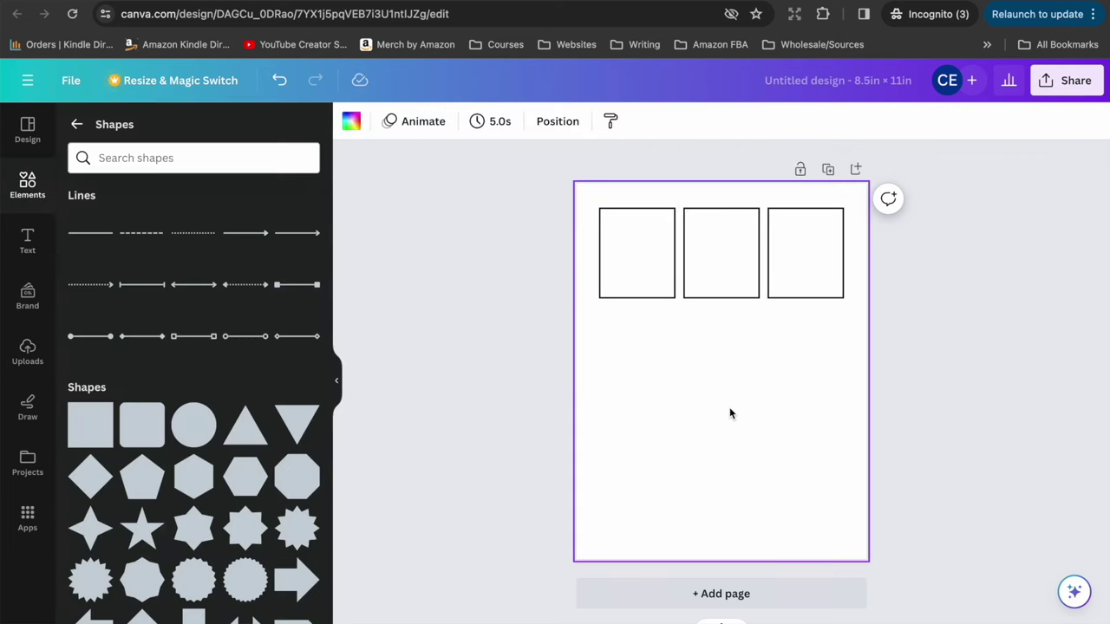
{"action": "left_click", "coordinate": [632, 275]}
{"action": "key", "text": "ctrl+v"}
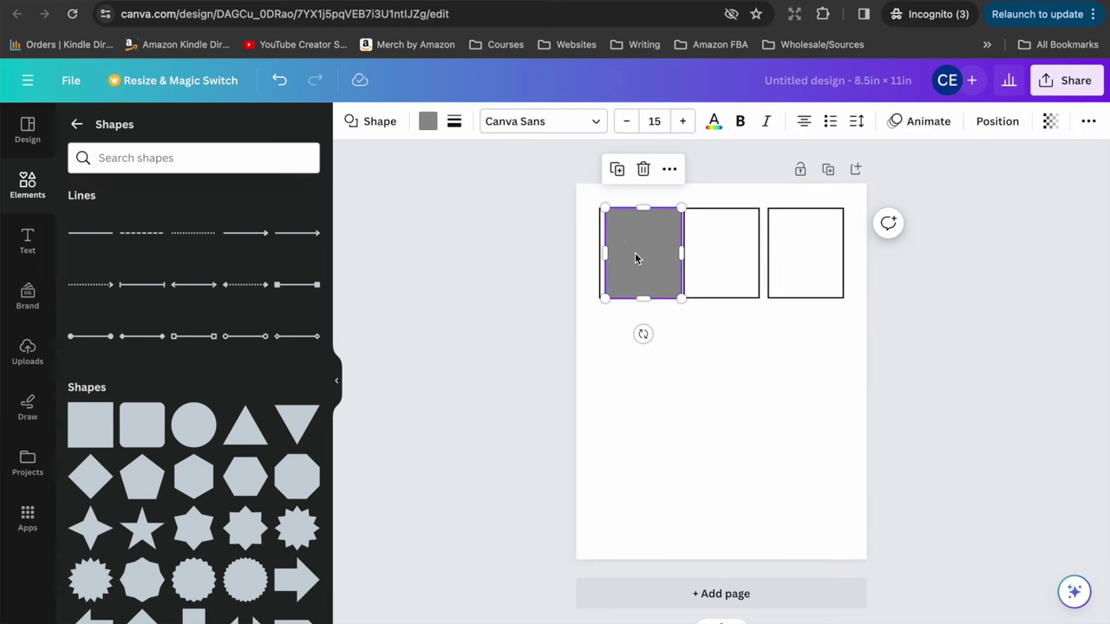
{"action": "left_click_drag", "start_coordinate": [635, 253], "coordinate": [626, 353]}
{"action": "left_click_drag", "start_coordinate": [673, 397], "coordinate": [796, 391]}
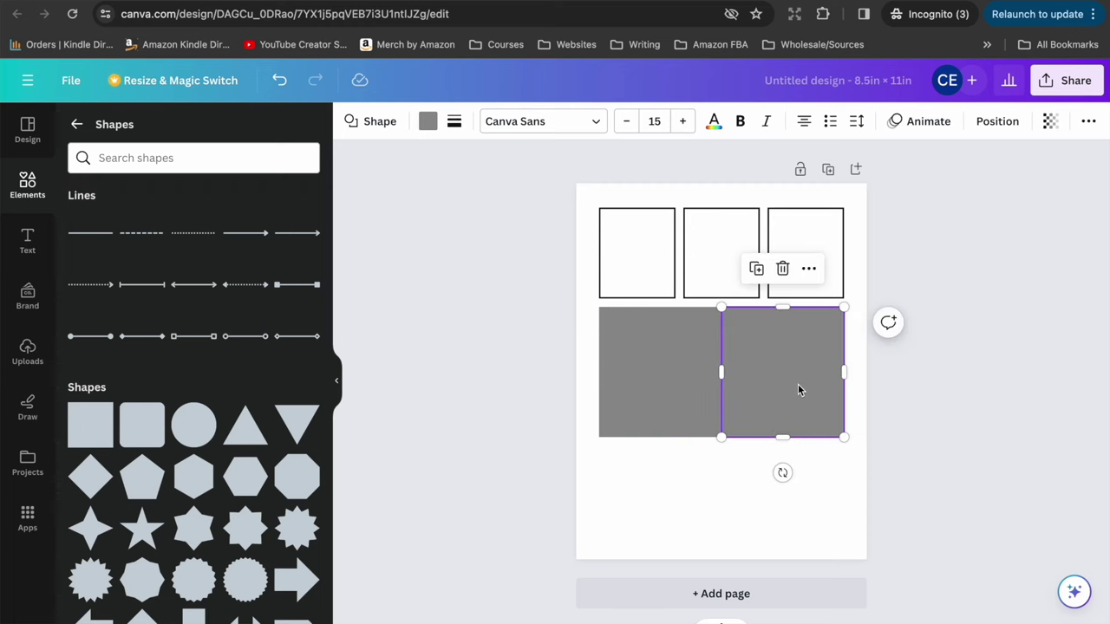
{"action": "left_click_drag", "start_coordinate": [720, 440], "coordinate": [716, 432]}
Give both lower panels solid black borders and white fills.
{"action": "left_click", "coordinate": [707, 431]}
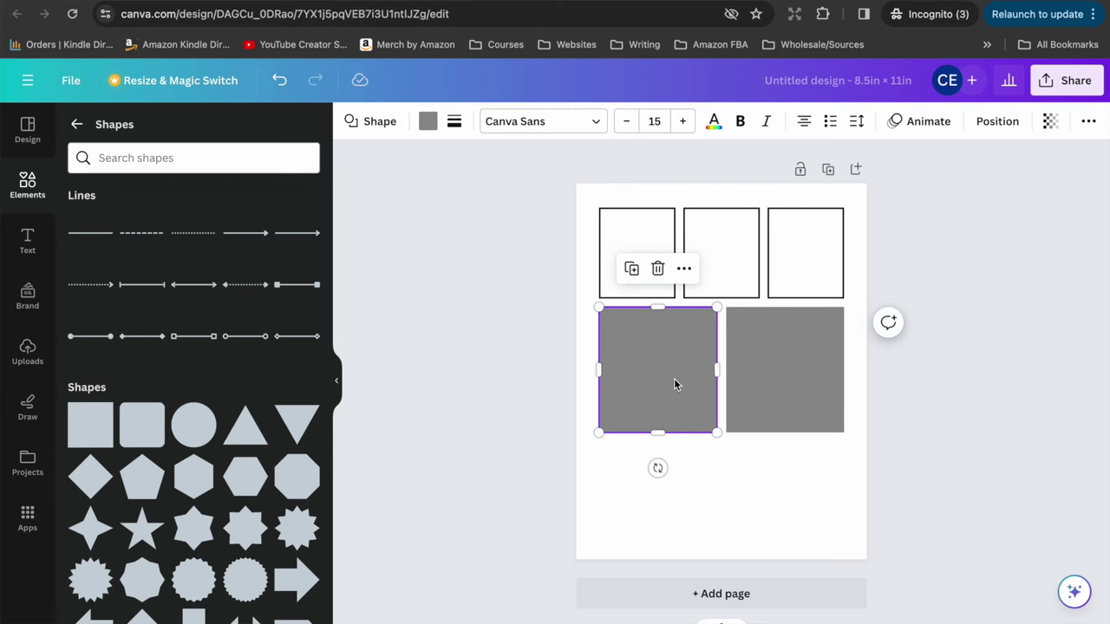
{"action": "left_click", "coordinate": [454, 121]}
{"action": "left_click", "coordinate": [509, 167]}
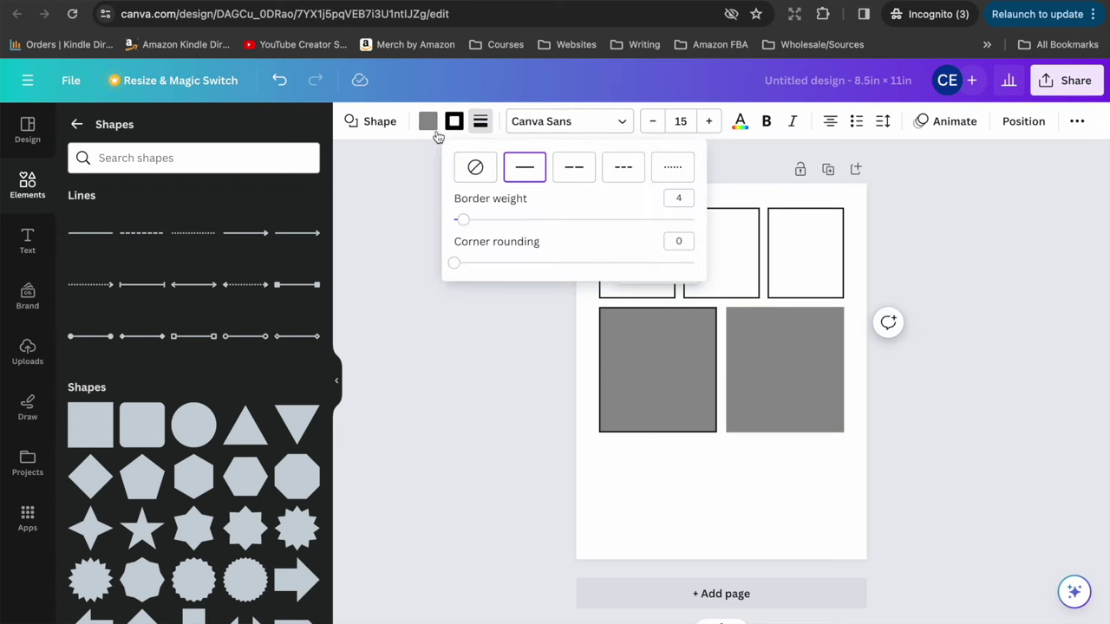
{"action": "left_click", "coordinate": [427, 120]}
{"action": "left_click", "coordinate": [258, 215]}
{"action": "left_click", "coordinate": [801, 419]}
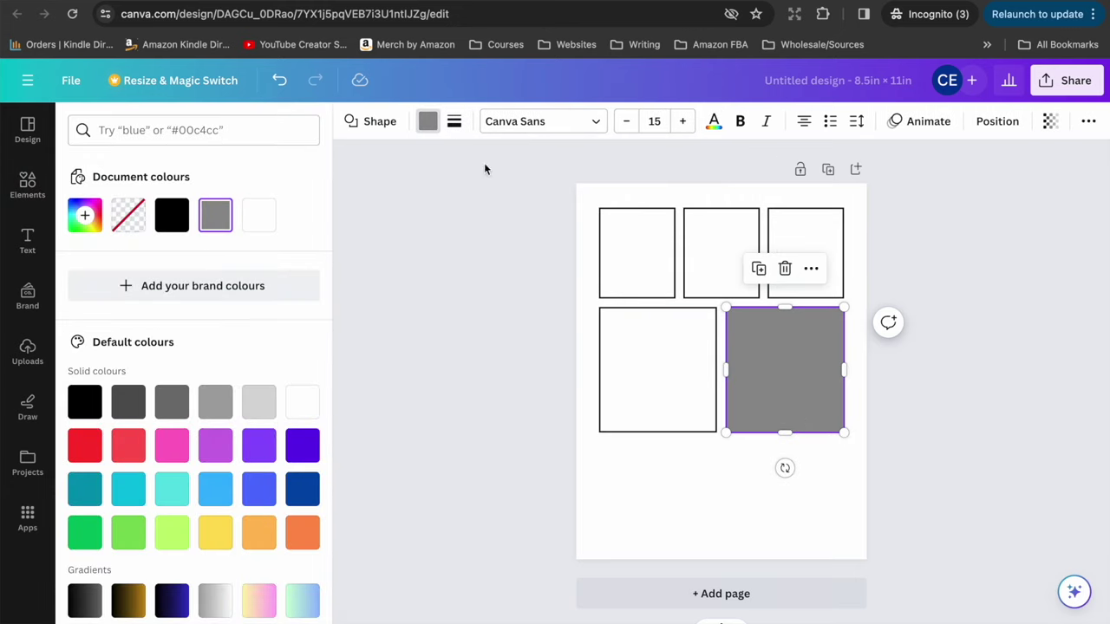
{"action": "left_click", "coordinate": [454, 122]}
{"action": "left_click", "coordinate": [517, 178]}
{"action": "left_click", "coordinate": [258, 215]}
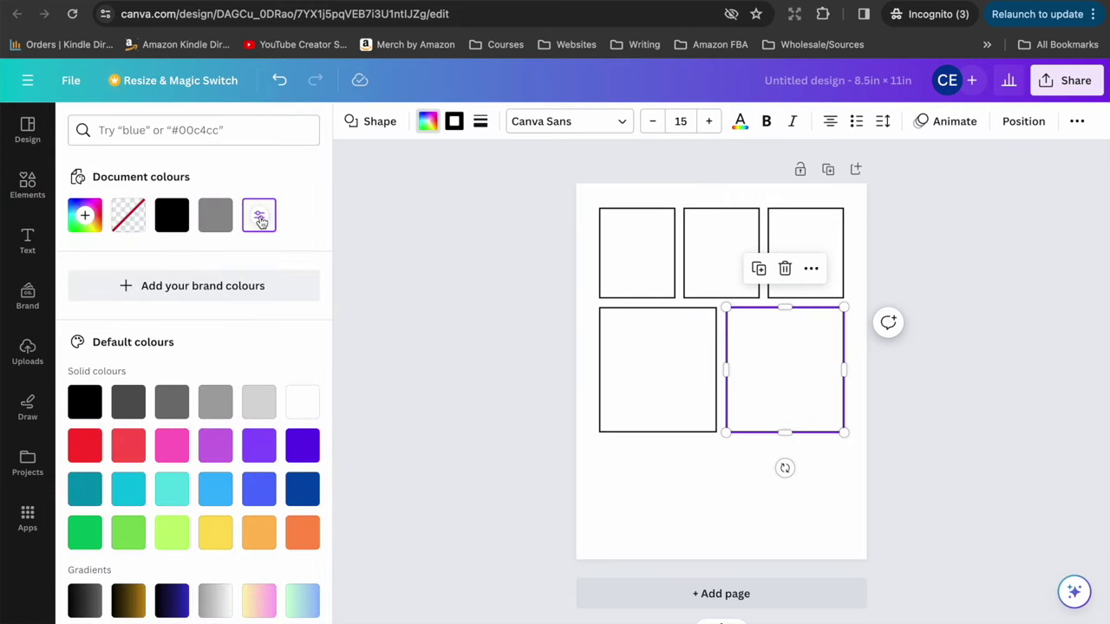
{"action": "left_click", "coordinate": [517, 420]}
{"action": "left_click", "coordinate": [724, 535]}
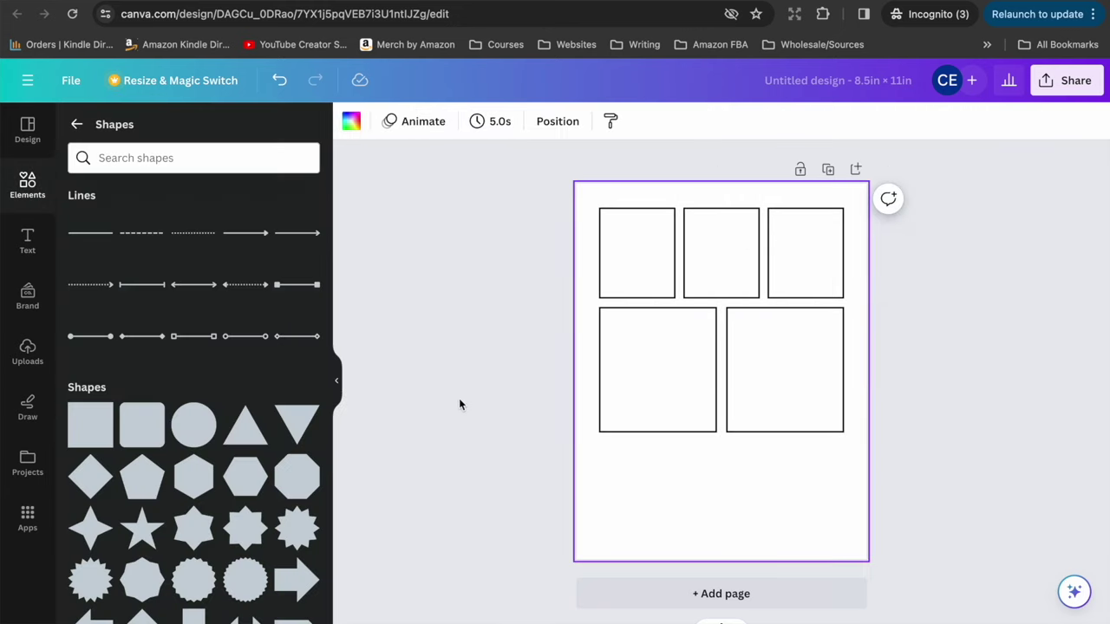
Duplicate a middle-row panel and stretch it into a wide 7.2 × 3.1 bottom panel.
{"action": "left_click", "coordinate": [639, 373]}
{"action": "key", "text": "ctrl+d"}
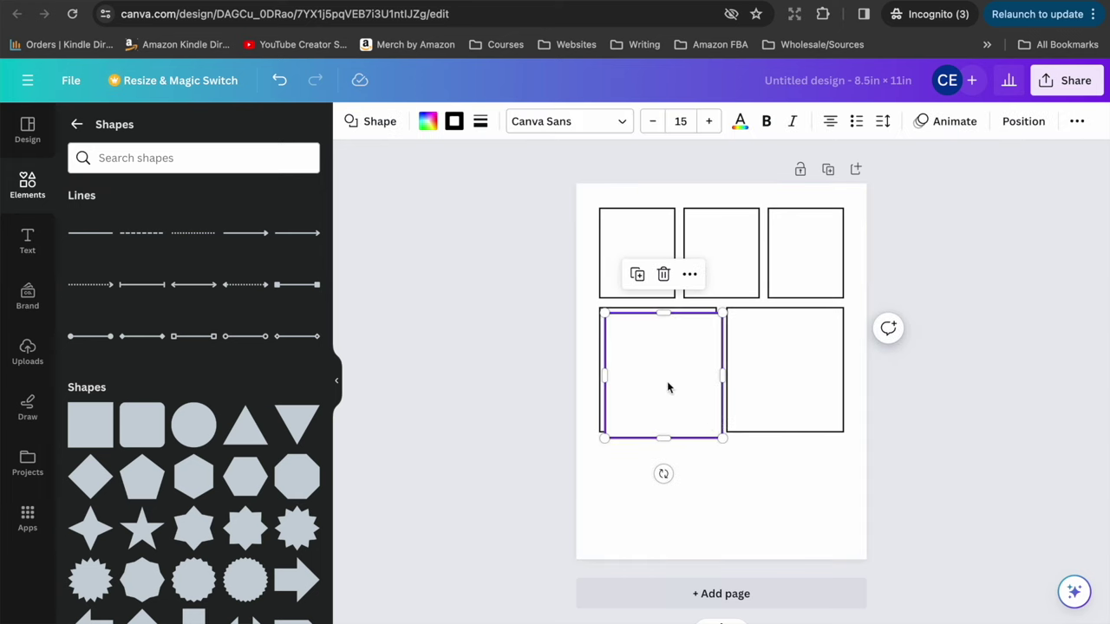
{"action": "left_click_drag", "start_coordinate": [671, 373], "coordinate": [841, 544]}
{"action": "left_click", "coordinate": [874, 528]}
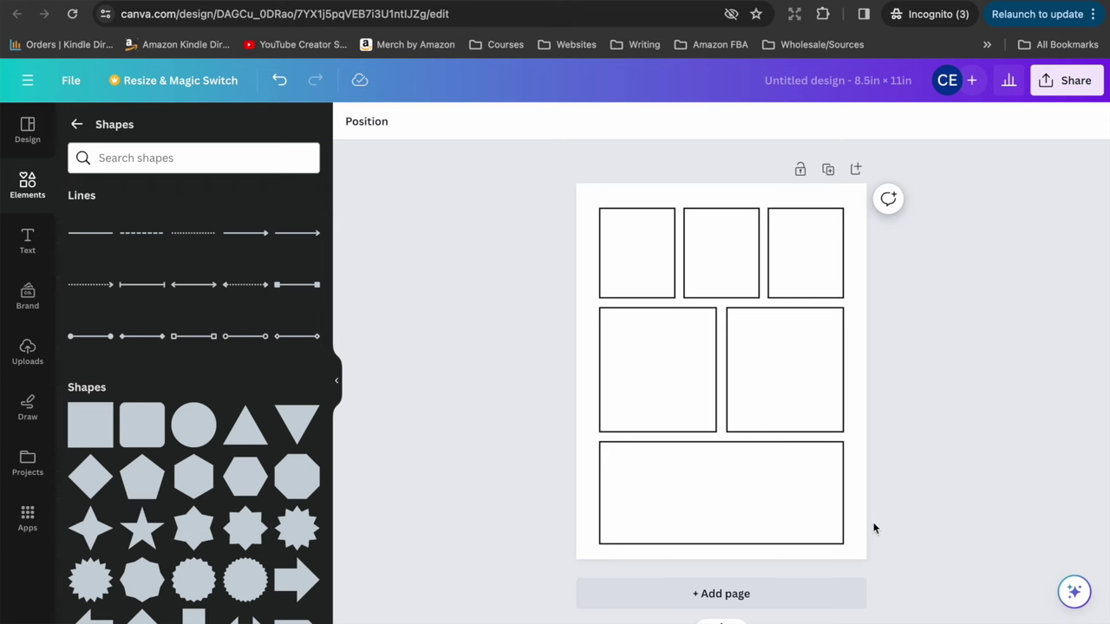
Search the elements library for 'speech bubbles' and show all graphics.
{"action": "left_click", "coordinate": [78, 125]}
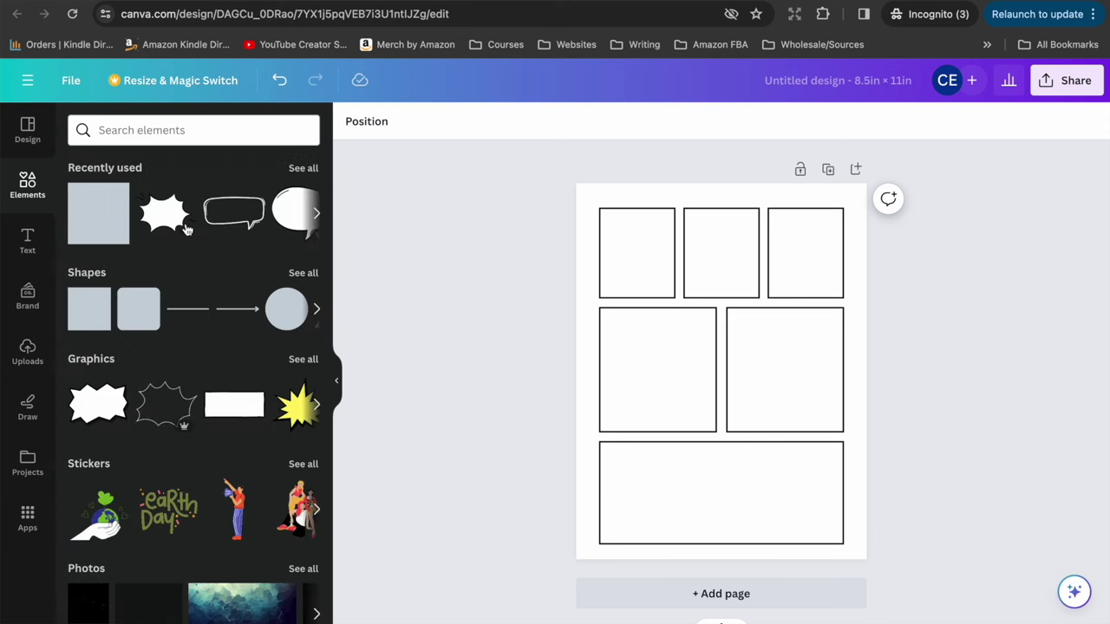
{"action": "left_click", "coordinate": [200, 130]}
{"action": "type", "text": "sppech"}
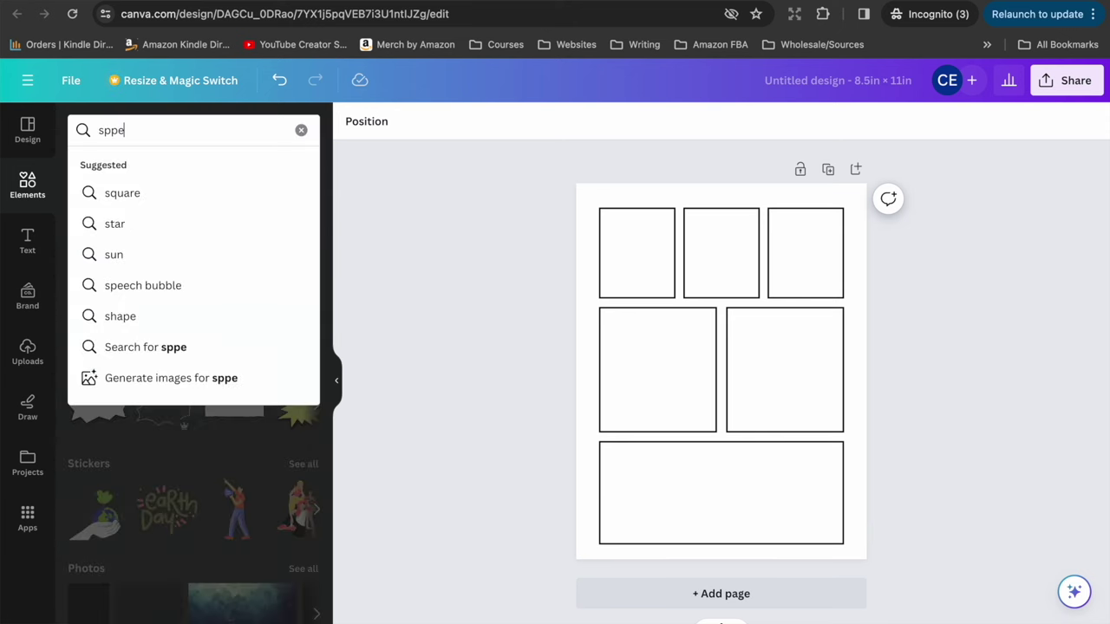
{"action": "key", "text": "BackSpace"}
{"action": "key", "text": "BackSpace"}
{"action": "key", "text": "BackSpace"}
{"action": "type", "text": "eech bubbles"}
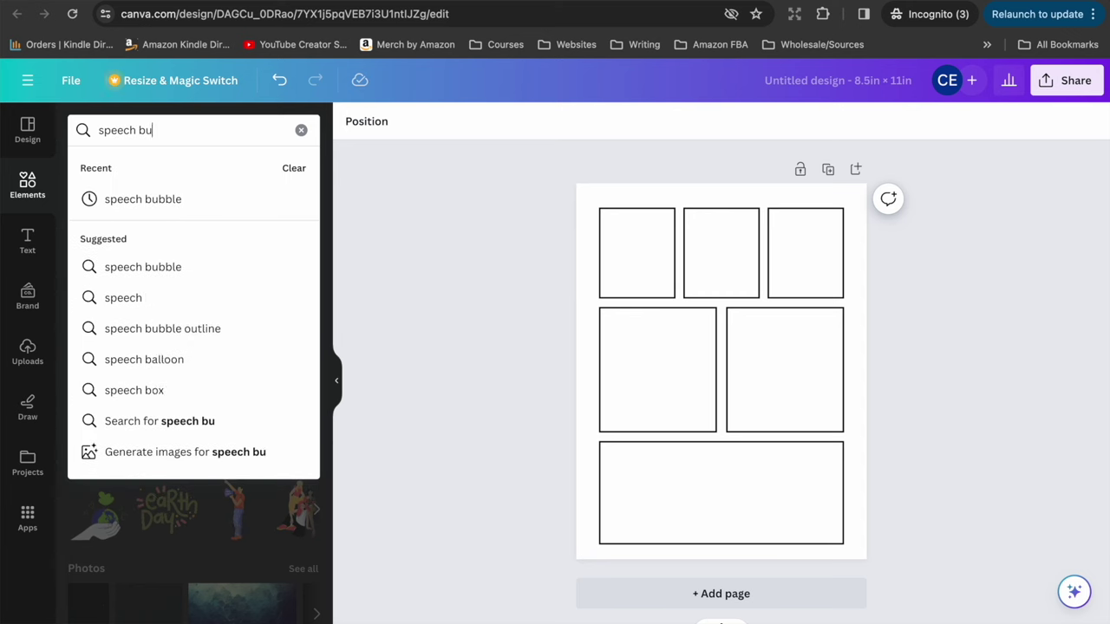
{"action": "key", "text": "Return"}
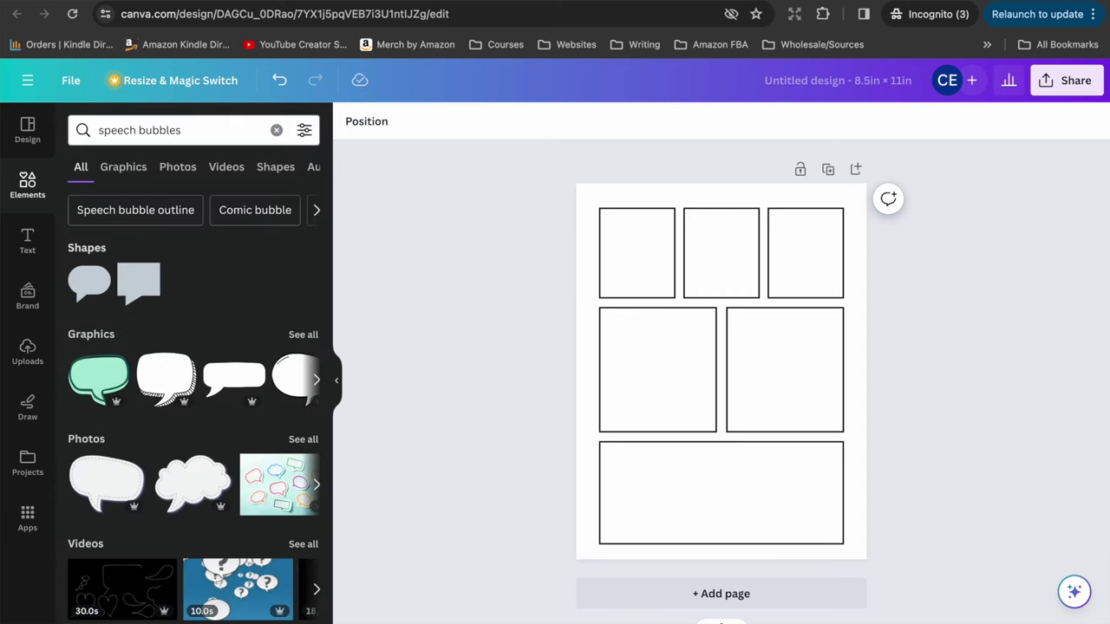
{"action": "left_click", "coordinate": [303, 335]}
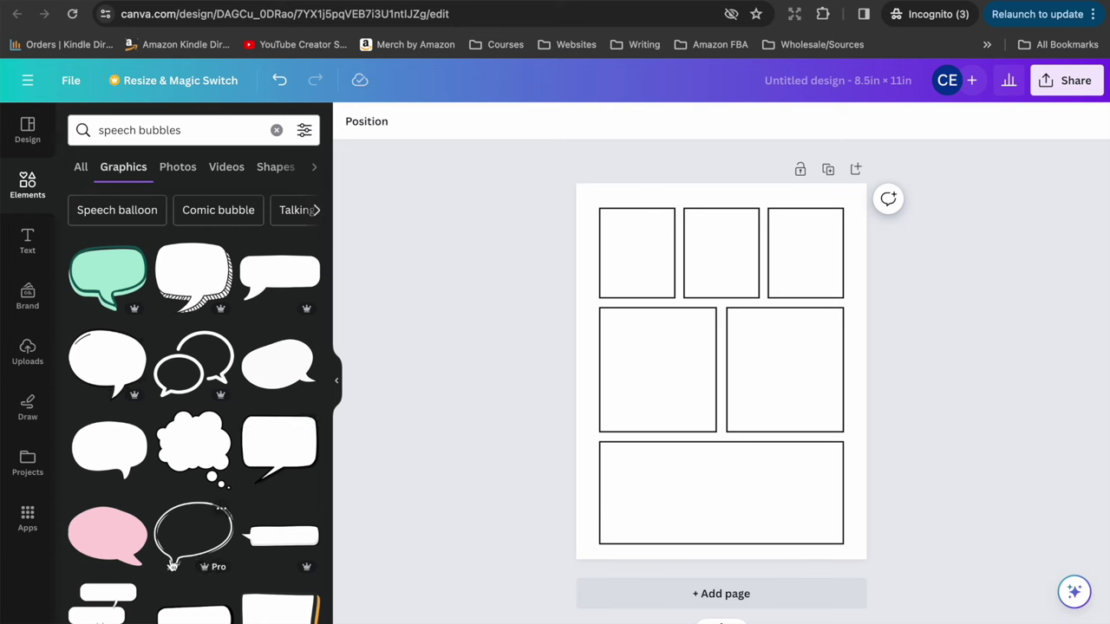
Add speech bubbles, fitting an outline bubble in the bottom panel and a starburst in the left middle.
{"action": "scroll", "coordinate": [199, 542], "scroll_direction": "down", "scroll_amount": 1}
{"action": "left_click", "coordinate": [201, 473]}
{"action": "left_click_drag", "start_coordinate": [776, 421], "coordinate": [808, 484]}
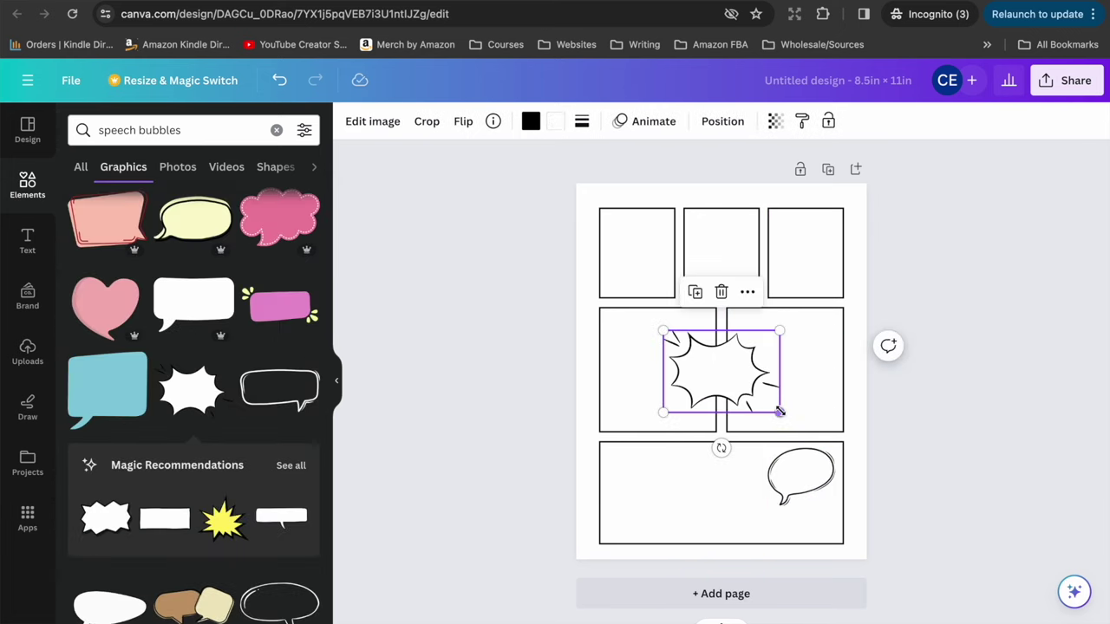
{"action": "left_click_drag", "start_coordinate": [778, 411], "coordinate": [654, 362]}
Add a rectangular outline bubble, shrunk into the top-middle panel.
{"action": "left_click", "coordinate": [780, 373]}
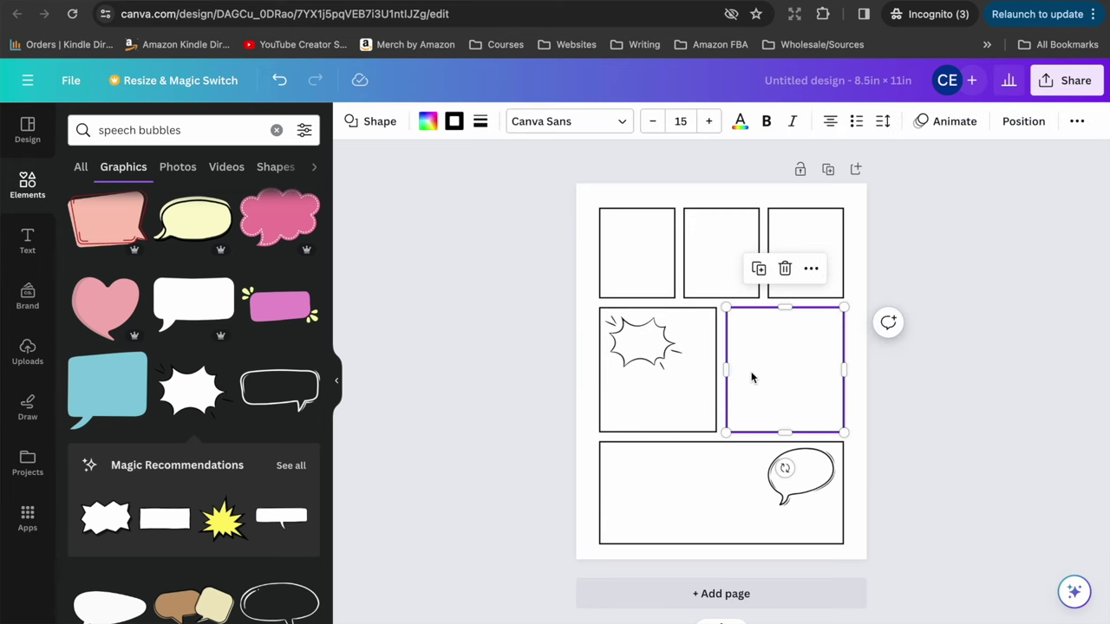
{"action": "scroll", "coordinate": [291, 409], "scroll_direction": "up", "scroll_amount": 1}
{"action": "left_click", "coordinate": [291, 408]}
{"action": "left_click_drag", "start_coordinate": [786, 396], "coordinate": [734, 228]}
{"action": "left_click", "coordinate": [802, 291]}
{"action": "left_click", "coordinate": [815, 340]}
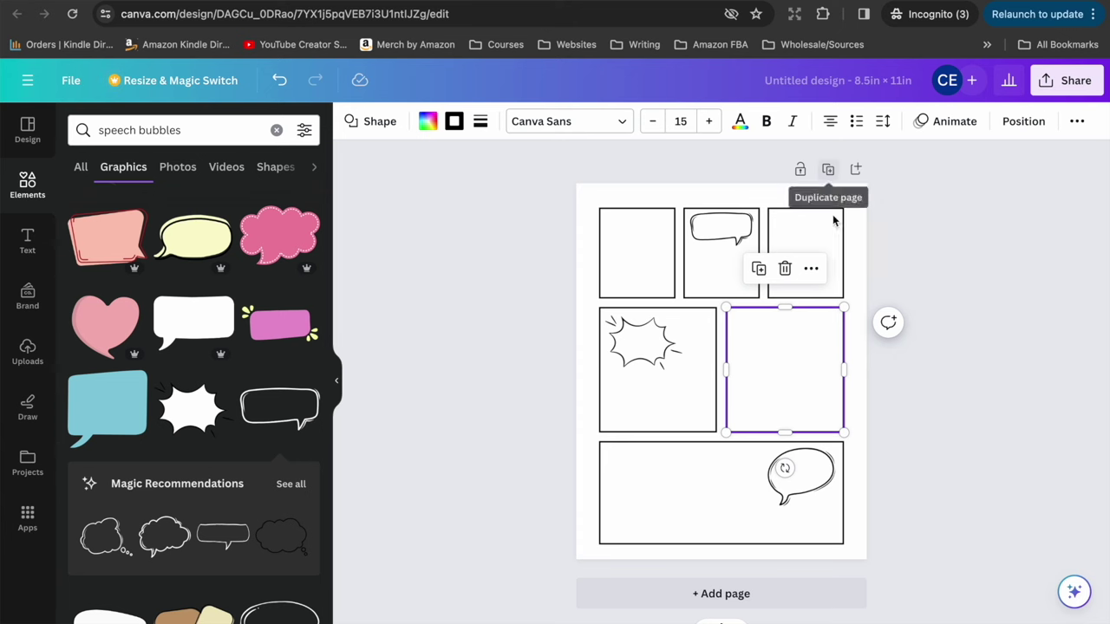
Add a second page with a wide panel and a 2.6-wide panel across its top.
{"action": "left_click", "coordinate": [746, 597]}
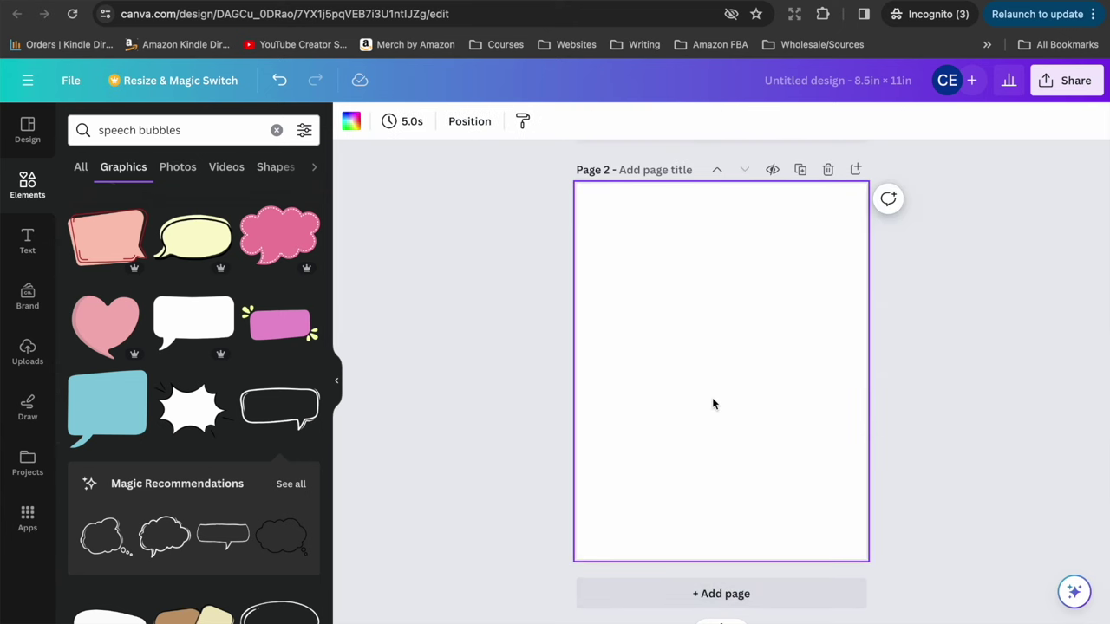
{"action": "scroll", "coordinate": [712, 404], "scroll_direction": "up", "scroll_amount": 3}
{"action": "left_click", "coordinate": [651, 176]}
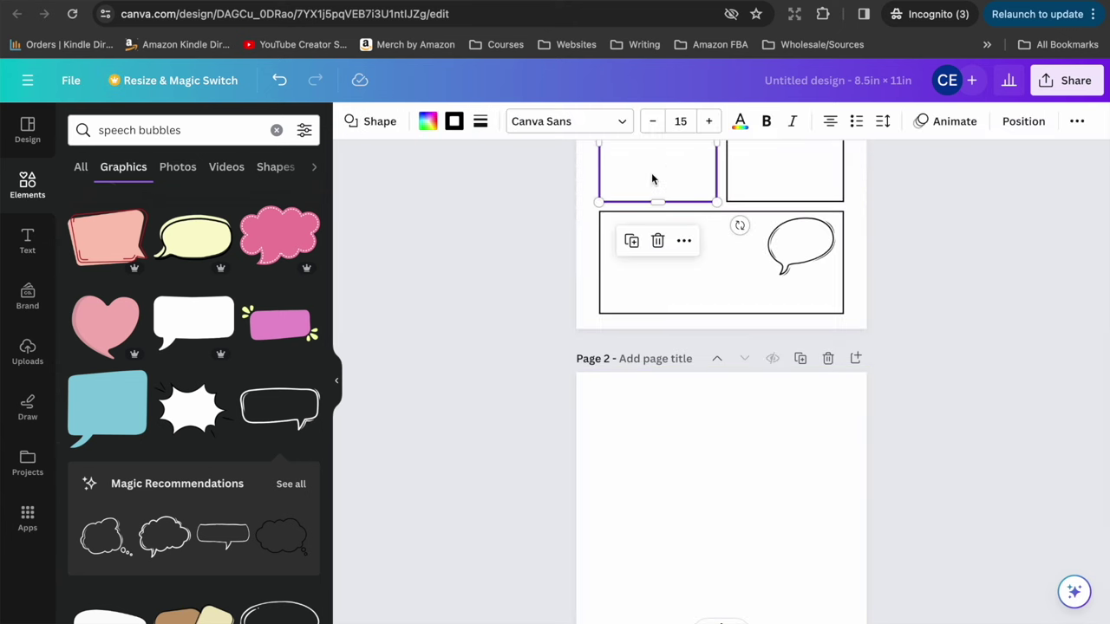
{"action": "left_click_drag", "start_coordinate": [662, 174], "coordinate": [653, 483]}
{"action": "left_click_drag", "start_coordinate": [716, 521], "coordinate": [754, 521]}
{"action": "key", "text": "ctrl+v"}
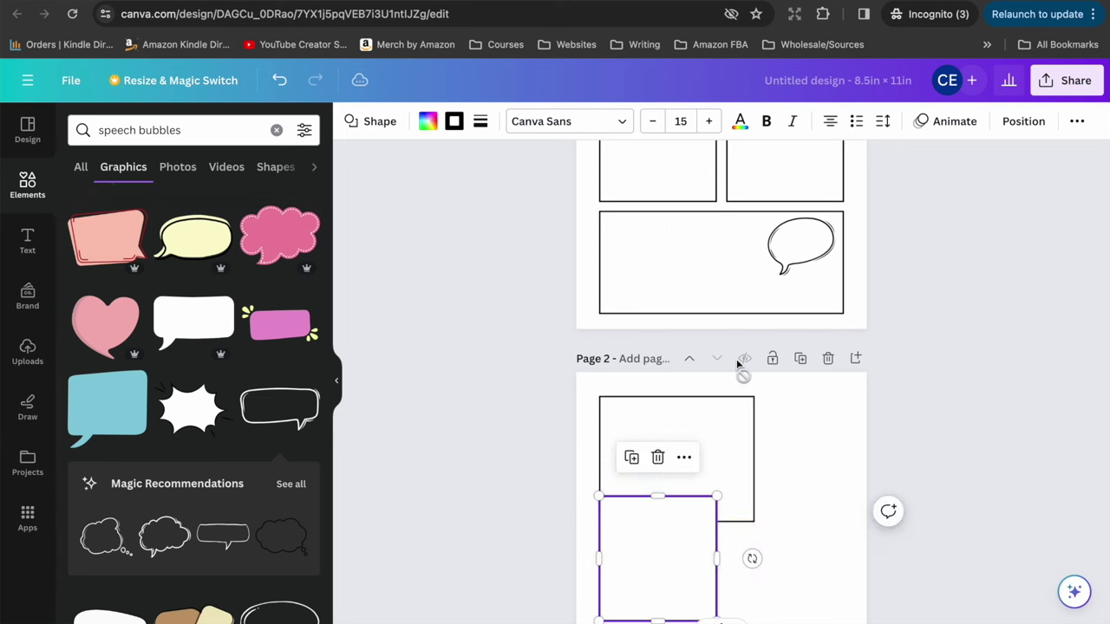
{"action": "left_click_drag", "start_coordinate": [683, 544], "coordinate": [844, 445]}
{"action": "left_click_drag", "start_coordinate": [877, 519], "coordinate": [845, 518]}
Copy the narrow panel into a 3.6 × 3.6 lower-left panel with another copy beside it.
{"action": "left_click", "coordinate": [832, 562]}
{"action": "scroll", "coordinate": [832, 564], "scroll_direction": "down", "scroll_amount": 2}
{"action": "left_click", "coordinate": [815, 415]}
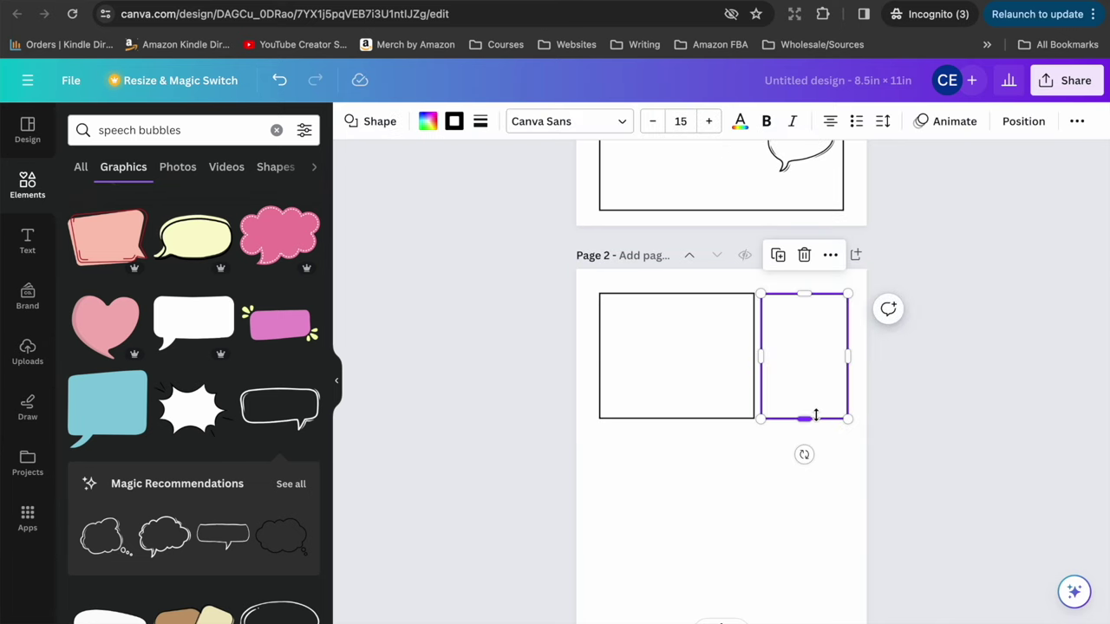
{"action": "key", "text": "ctrl+d"}
{"action": "left_click_drag", "start_coordinate": [821, 365], "coordinate": [655, 497]}
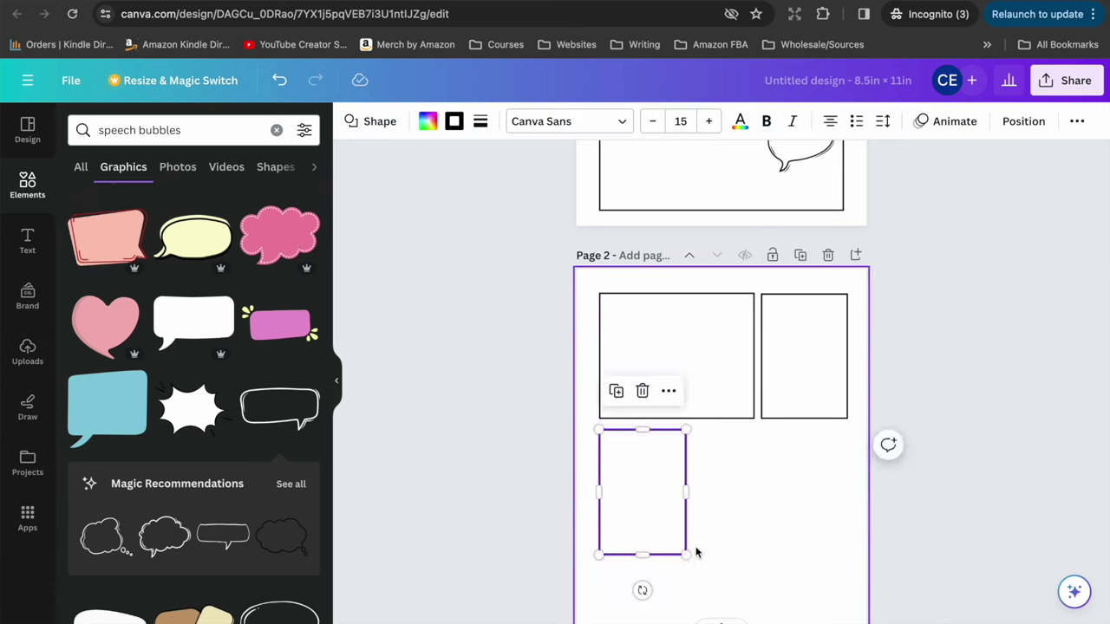
{"action": "left_click_drag", "start_coordinate": [686, 555], "coordinate": [727, 558]}
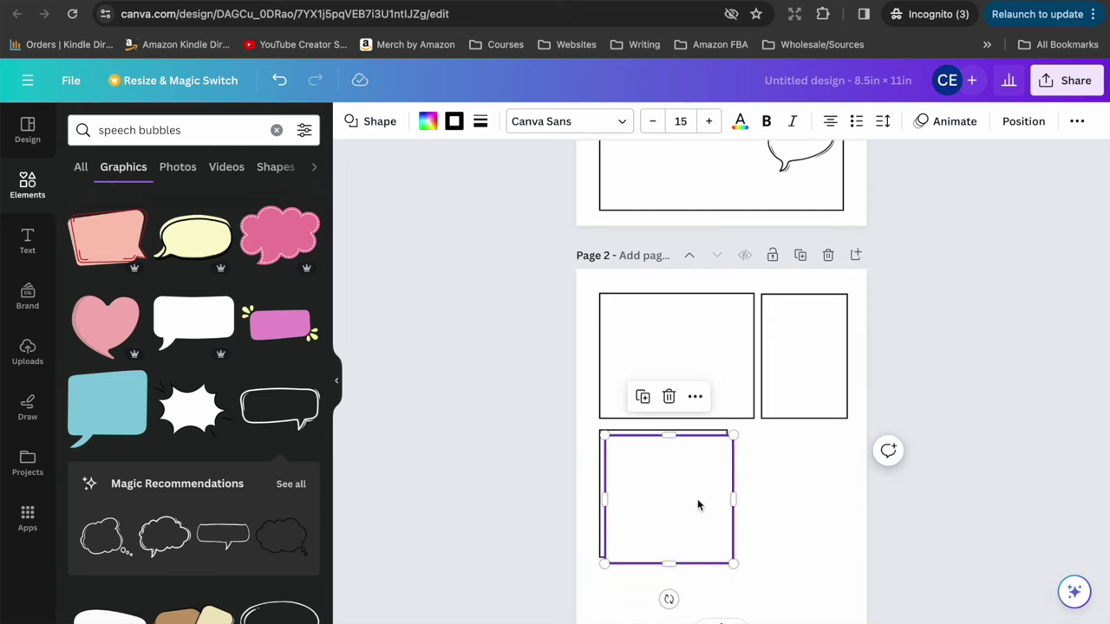
{"action": "left_click_drag", "start_coordinate": [694, 508], "coordinate": [813, 502]}
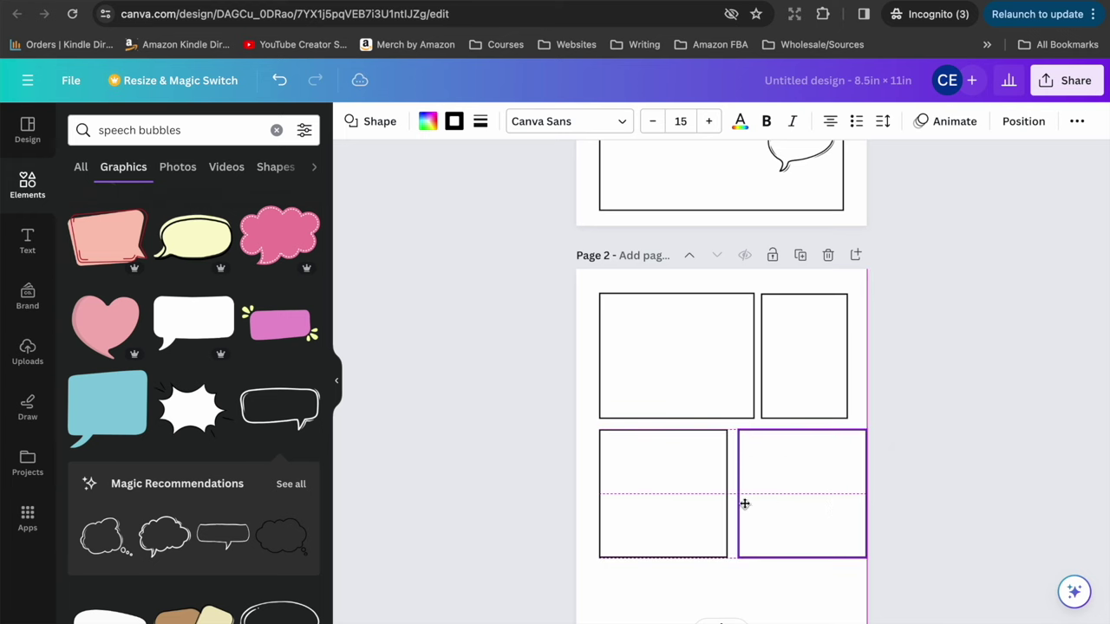
{"action": "left_click_drag", "start_coordinate": [737, 503], "coordinate": [737, 504]}
Resize and nudge the two bottom panels so they fit the page.
{"action": "left_click", "coordinate": [722, 528]}
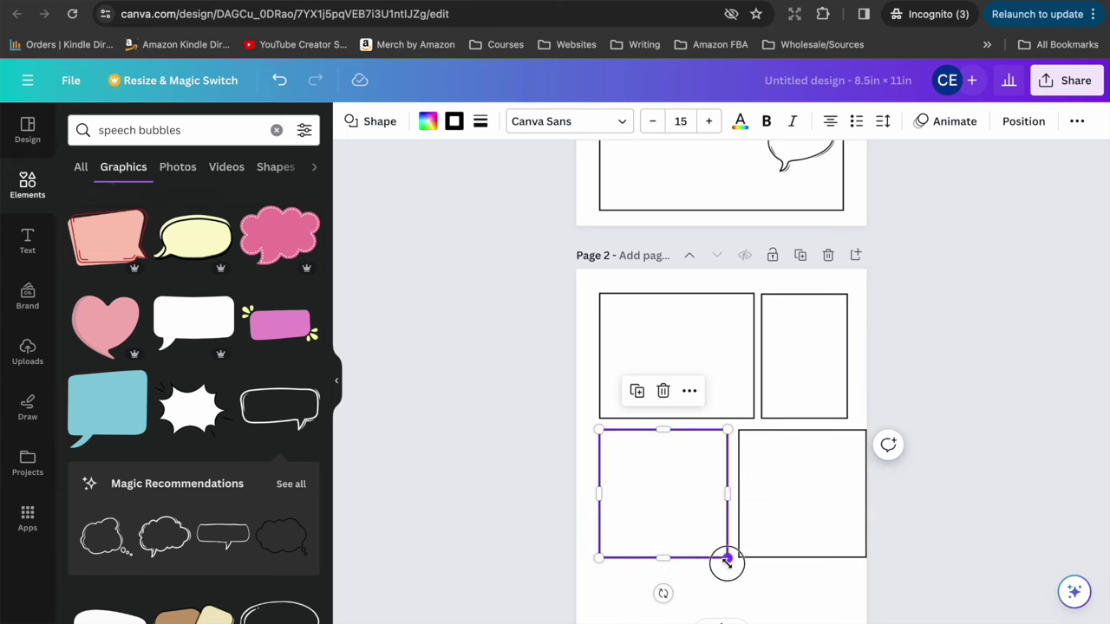
{"action": "left_click_drag", "start_coordinate": [727, 560], "coordinate": [716, 560]}
{"action": "left_click", "coordinate": [757, 524]}
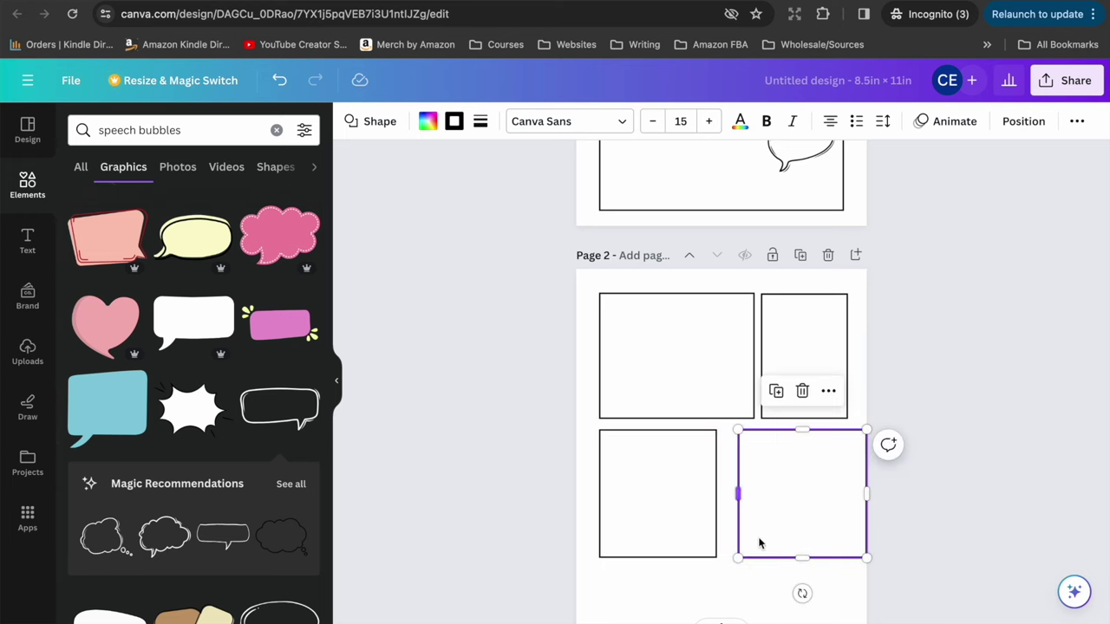
{"action": "left_click_drag", "start_coordinate": [780, 537], "coordinate": [776, 528]}
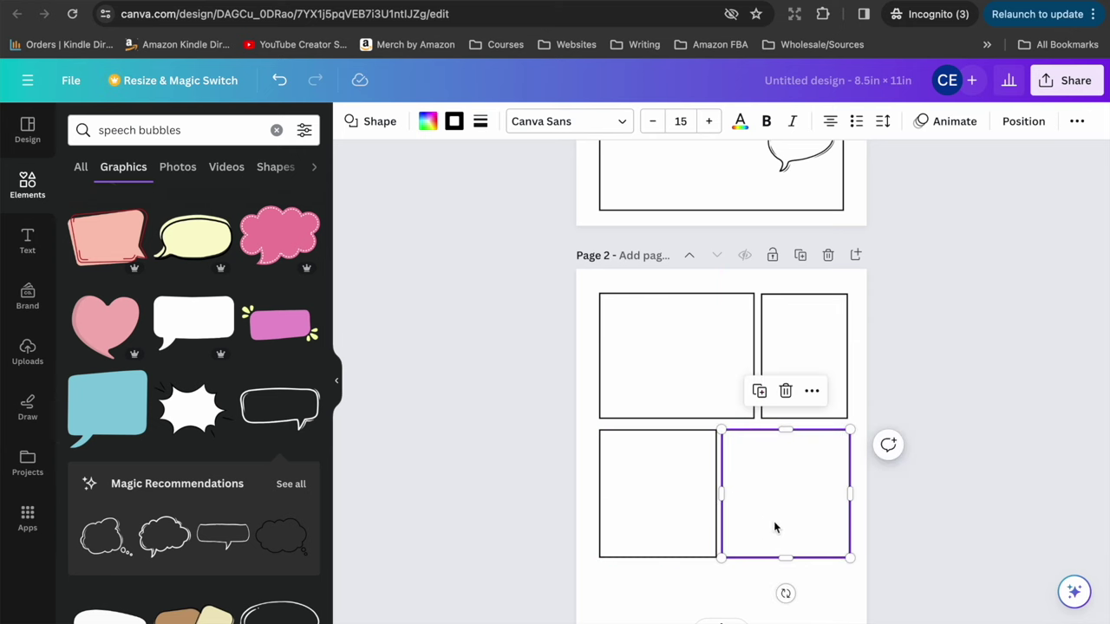
{"action": "left_click_drag", "start_coordinate": [723, 557], "coordinate": [727, 556]}
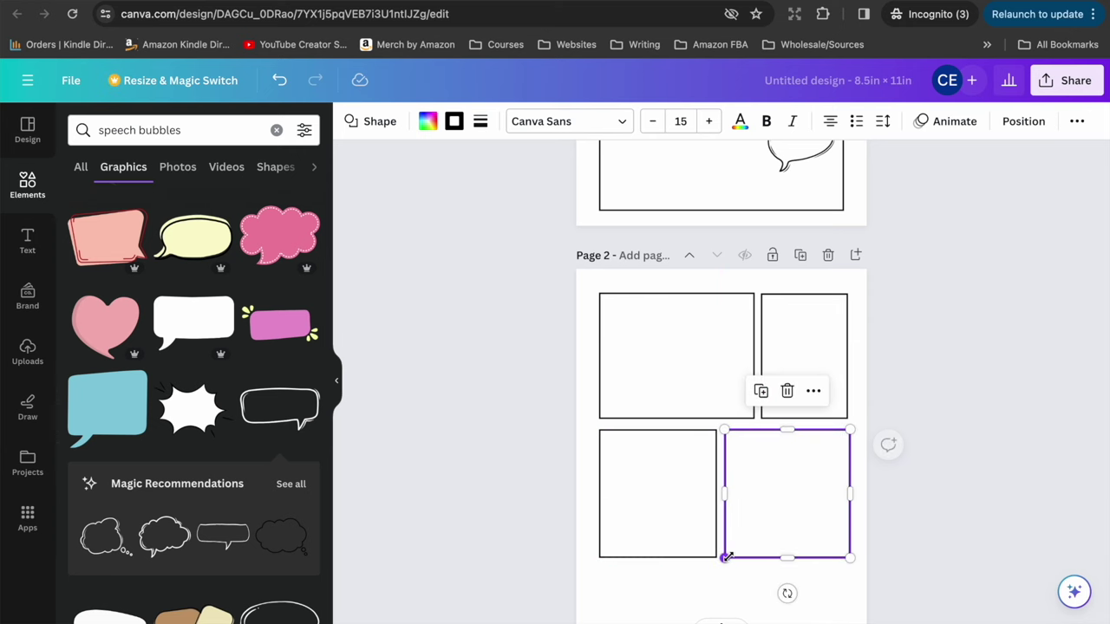
{"action": "left_click", "coordinate": [728, 593]}
{"action": "scroll", "coordinate": [731, 598], "scroll_direction": "down", "scroll_amount": 2}
Copy the top-right panel to the page bottom and shorten the top-left panel.
{"action": "left_click", "coordinate": [789, 325]}
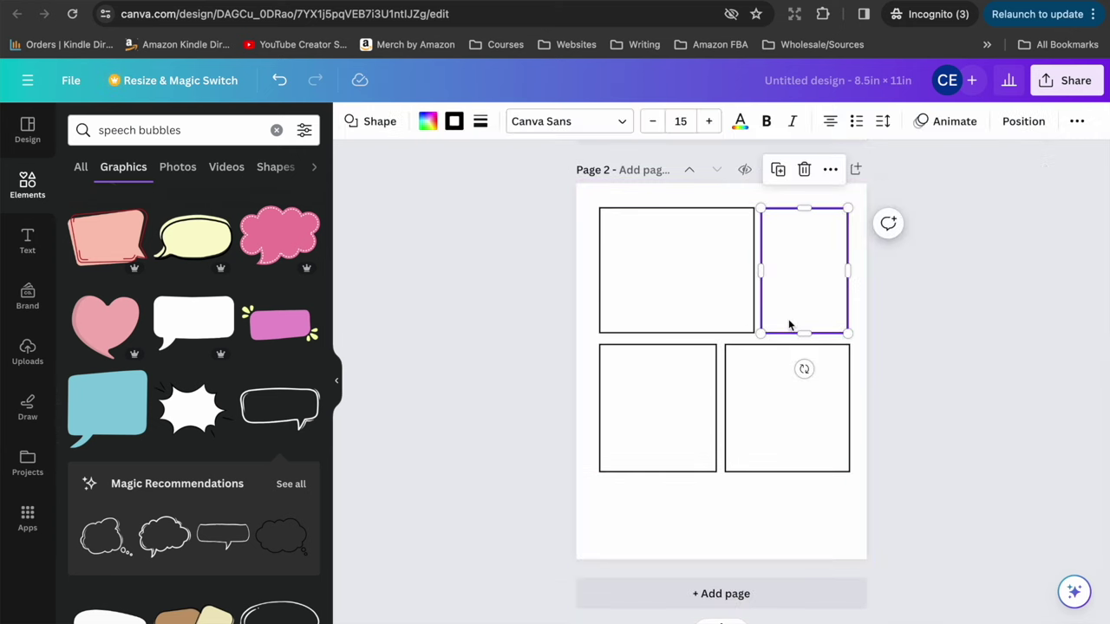
{"action": "left_click_drag", "start_coordinate": [810, 280], "coordinate": [637, 555]}
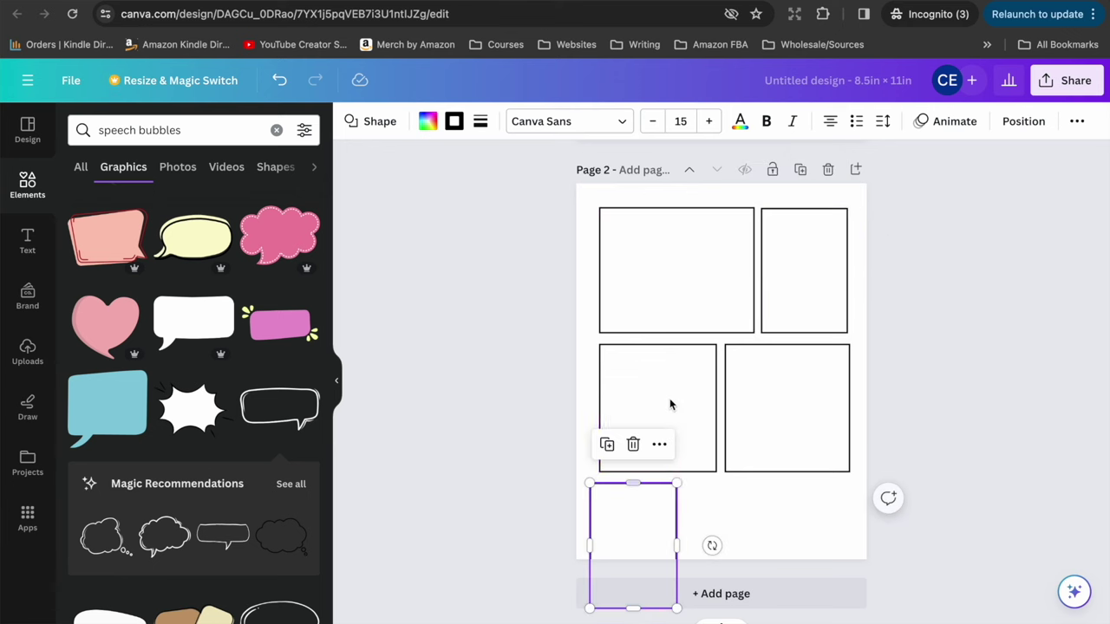
{"action": "left_click", "coordinate": [666, 303]}
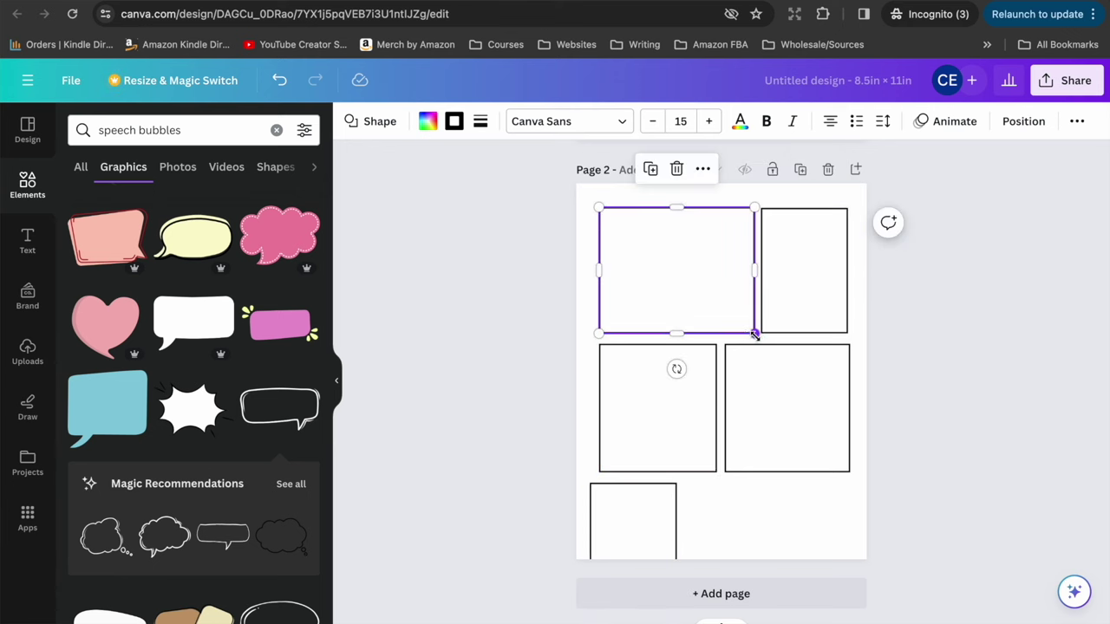
{"action": "left_click_drag", "start_coordinate": [753, 333], "coordinate": [760, 310]}
{"action": "left_click", "coordinate": [797, 320]}
Raise and shorten the middle-row panels, then delete the extra bottom panel.
{"action": "left_click", "coordinate": [649, 439]}
{"action": "left_click_drag", "start_coordinate": [649, 438], "coordinate": [649, 409]}
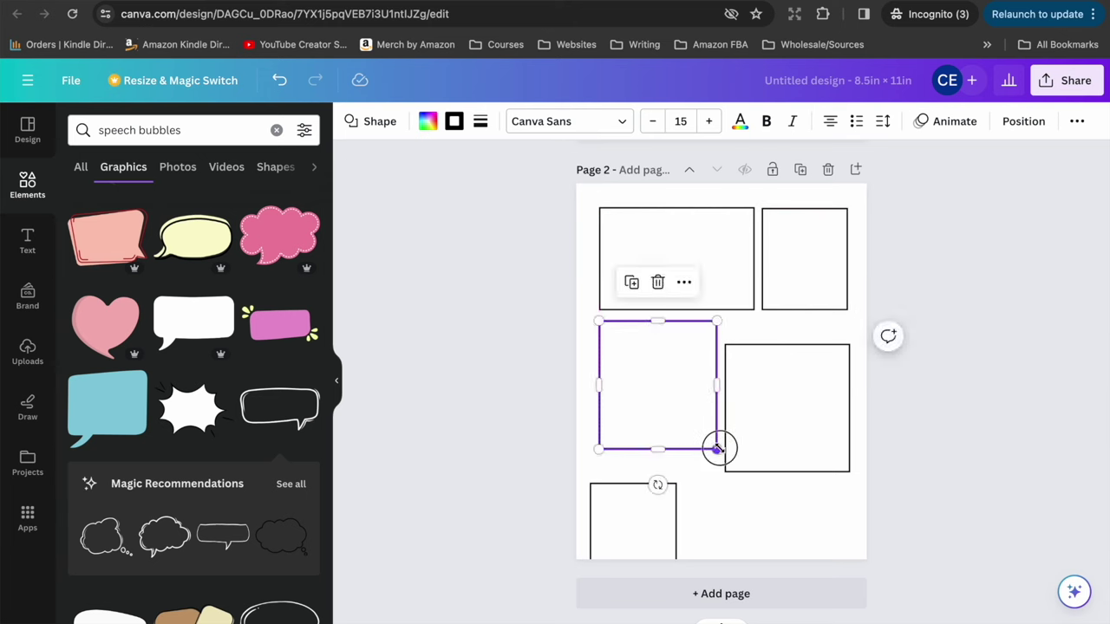
{"action": "left_click_drag", "start_coordinate": [718, 447], "coordinate": [781, 411]}
{"action": "left_click_drag", "start_coordinate": [847, 449], "coordinate": [845, 426]}
{"action": "left_click_drag", "start_coordinate": [664, 533], "coordinate": [661, 491]}
{"action": "key", "text": "Delete"}
Fill the bottom row with copies of the top-right and top-left panels.
{"action": "left_click", "coordinate": [832, 266]}
{"action": "left_click_drag", "start_coordinate": [833, 266], "coordinate": [641, 491]}
{"action": "left_click", "coordinate": [681, 306]}
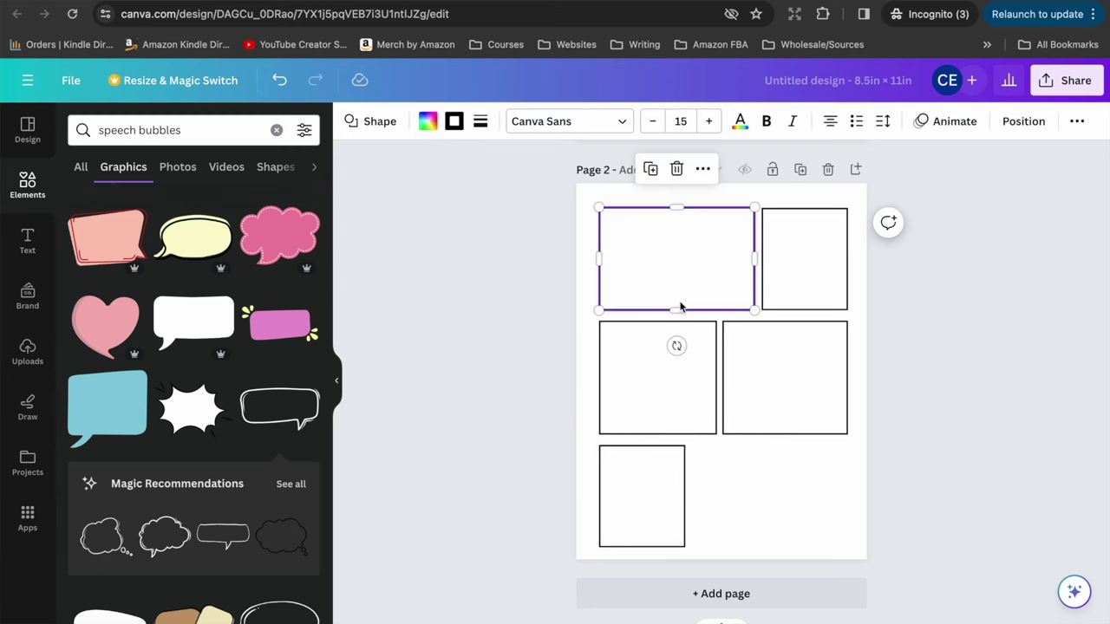
{"action": "left_click_drag", "start_coordinate": [680, 306], "coordinate": [786, 500]}
{"action": "left_click", "coordinate": [917, 432]}
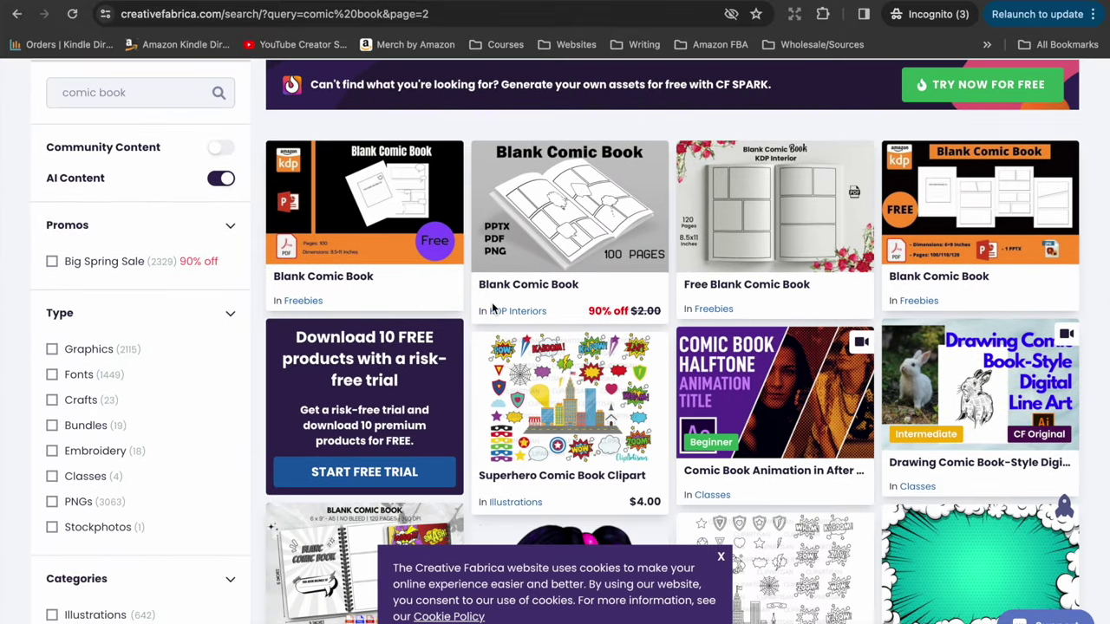
{"action": "scroll", "coordinate": [492, 308], "scroll_direction": "down", "scroll_amount": 1}
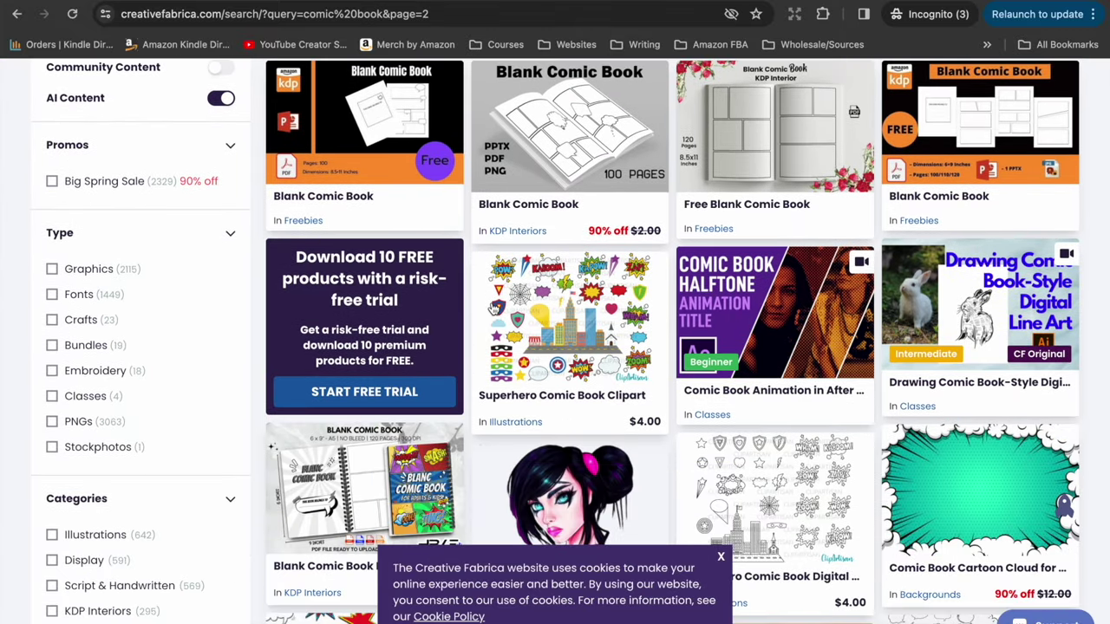
{"action": "scroll", "coordinate": [493, 310], "scroll_direction": "down", "scroll_amount": 1}
Scroll through Creative Fabrica's 'comic book' results for blank comic book templates.
{"action": "scroll", "coordinate": [494, 309], "scroll_direction": "up", "scroll_amount": 1}
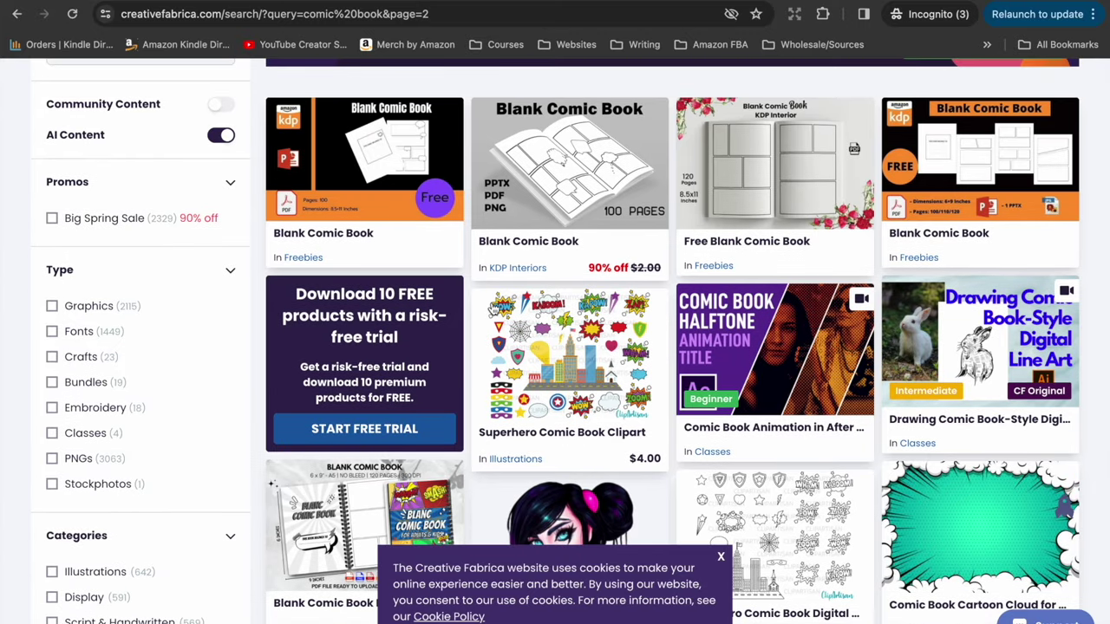
{"action": "scroll", "coordinate": [494, 309], "scroll_direction": "down", "scroll_amount": 1}
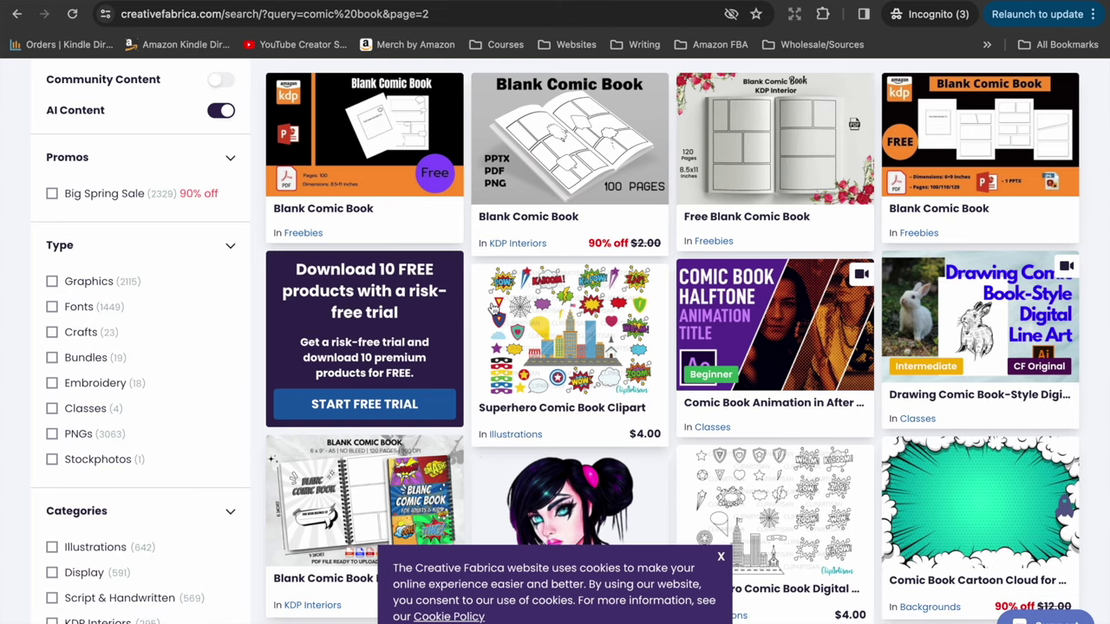